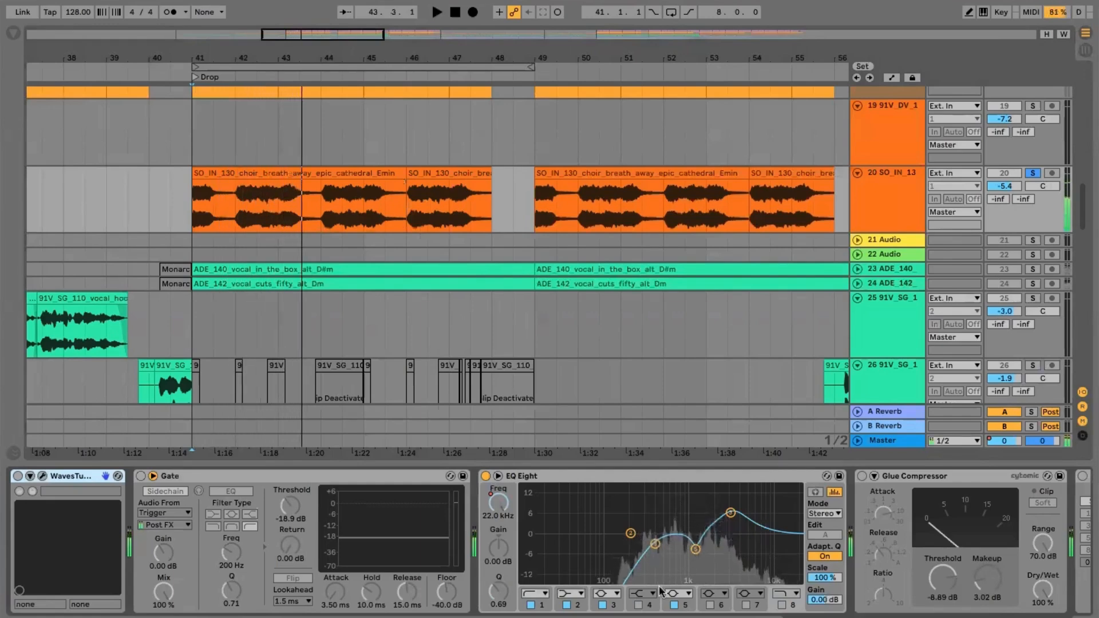
Turn on bands 4 and 8 of the choir track's EQ Eight, audition them, and re-enable the overridden automation.
{"action": "left_click", "coordinate": [639, 605]}
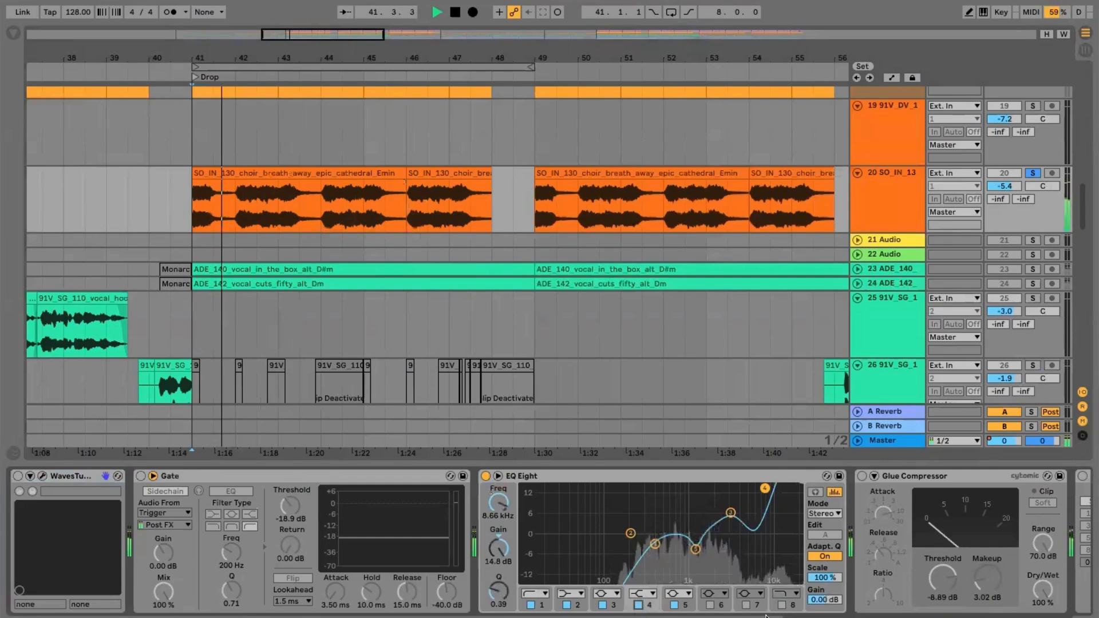
{"action": "key", "text": "space"}
{"action": "left_click", "coordinate": [782, 605]}
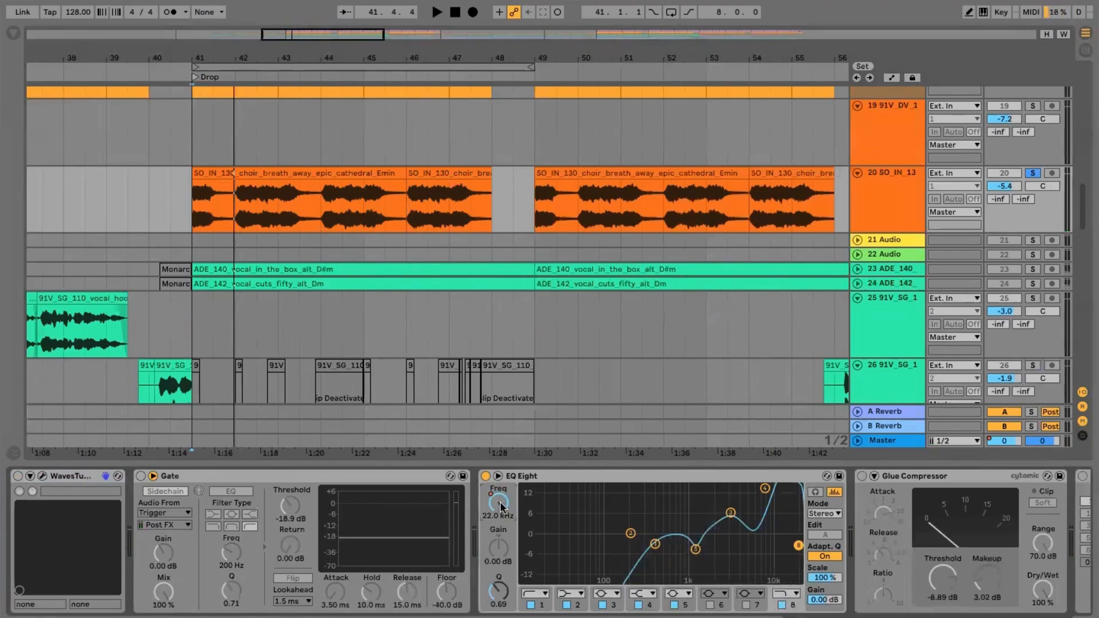
{"action": "key", "text": "space"}
{"action": "mouse_move", "coordinate": [499, 507]}
{"action": "left_mouse_down"}
{"action": "mouse_move", "coordinate": [499, 538]}
{"action": "mouse_move", "coordinate": [500, 506]}
{"action": "left_mouse_up"}
{"action": "key", "text": "space"}
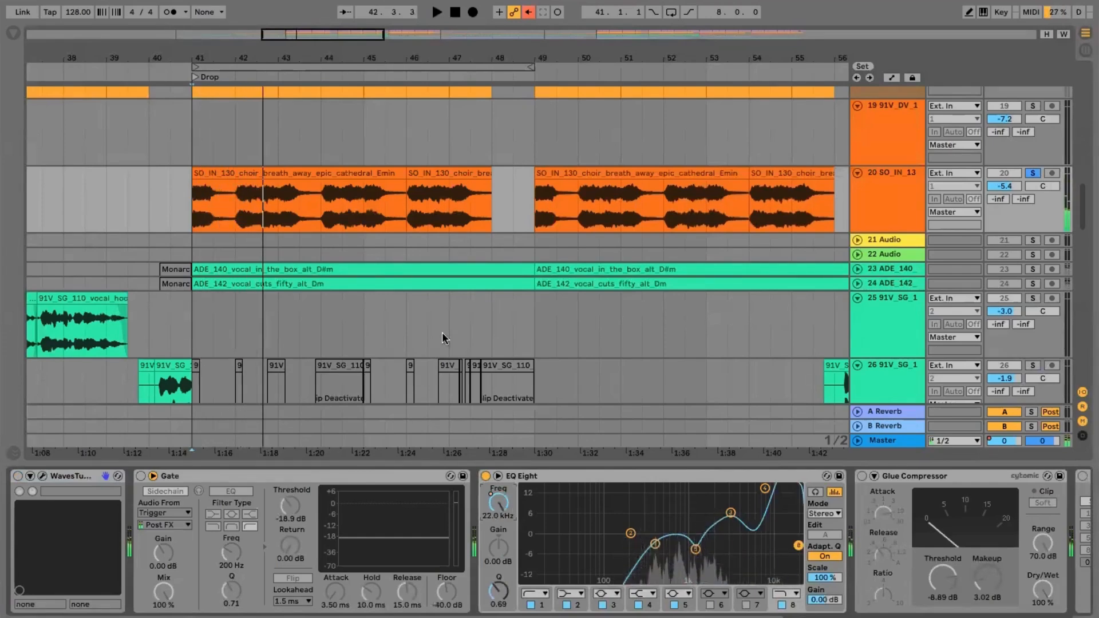
{"action": "left_click", "coordinate": [528, 12]}
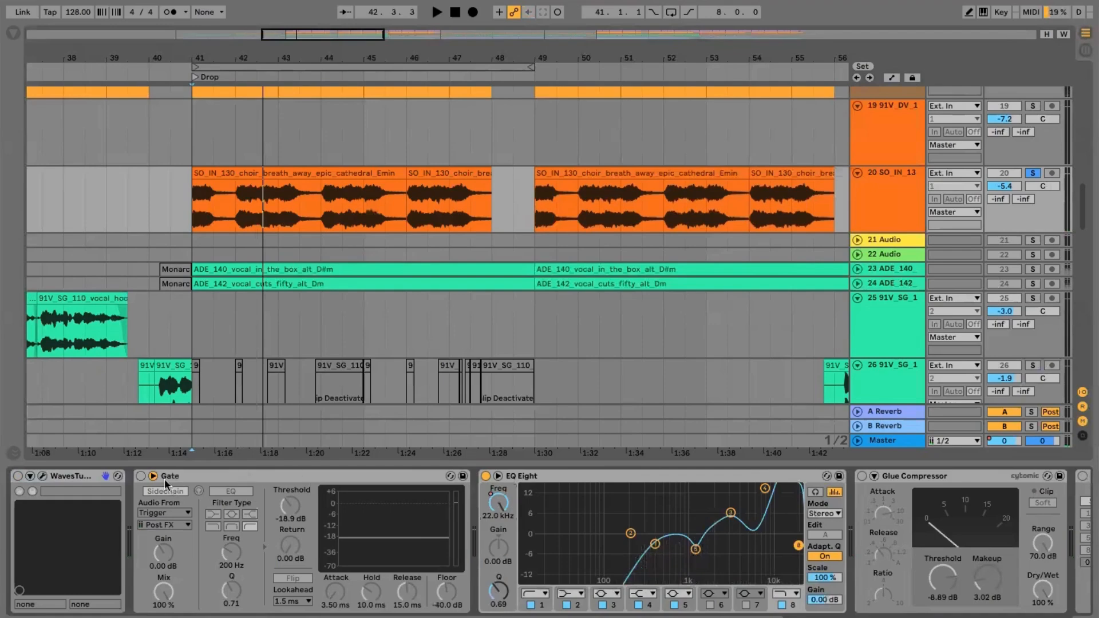
Activate the choir track's Gate and its sidechain, with Trigger as the audio source.
{"action": "left_click", "coordinate": [174, 513]}
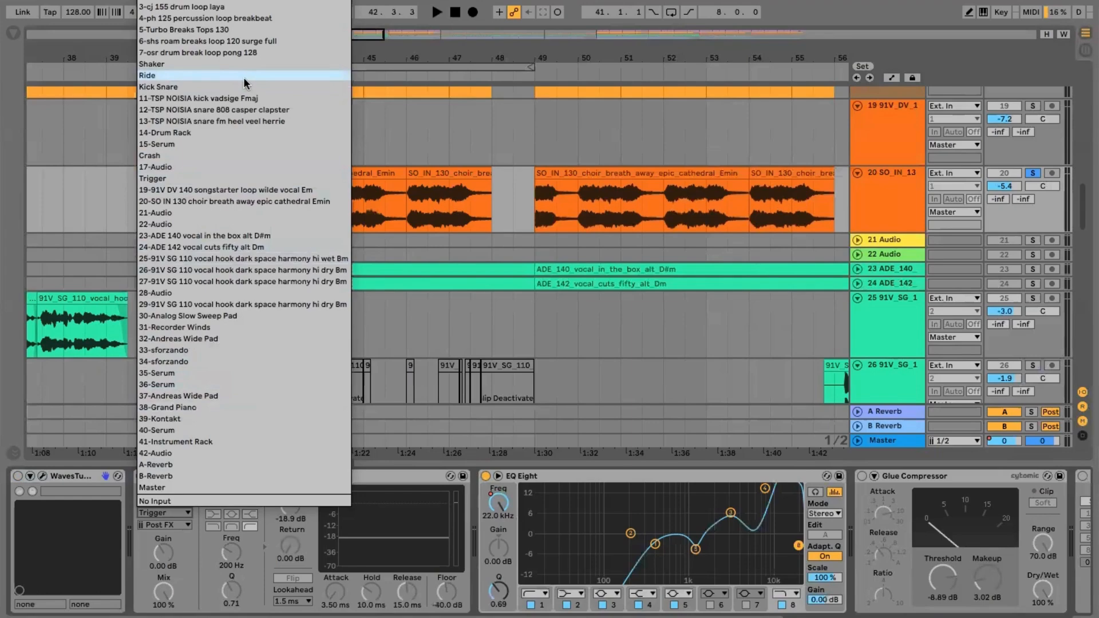
{"action": "left_click", "coordinate": [222, 182]}
{"action": "left_click", "coordinate": [140, 475]}
{"action": "left_click", "coordinate": [165, 491]}
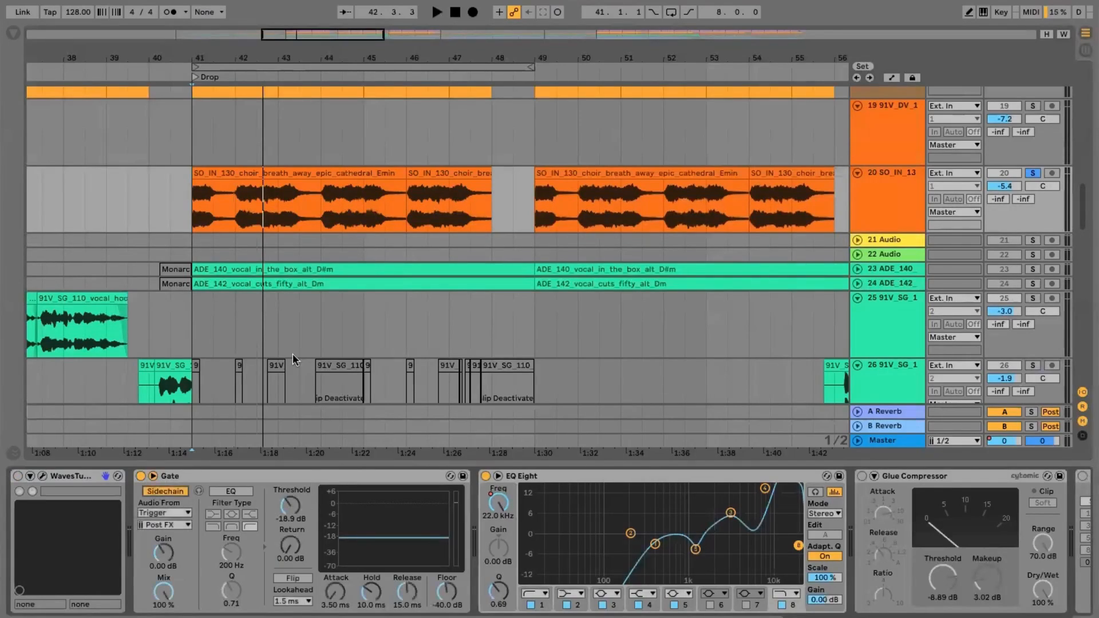
Listen to the Trigger track soloed, and compare it with the gated choir track played in solo.
{"action": "scroll", "coordinate": [850, 145], "scroll_direction": "up", "scroll_amount": 3}
{"action": "left_click", "coordinate": [908, 102]}
{"action": "left_click", "coordinate": [1032, 92]}
{"action": "key", "text": "space"}
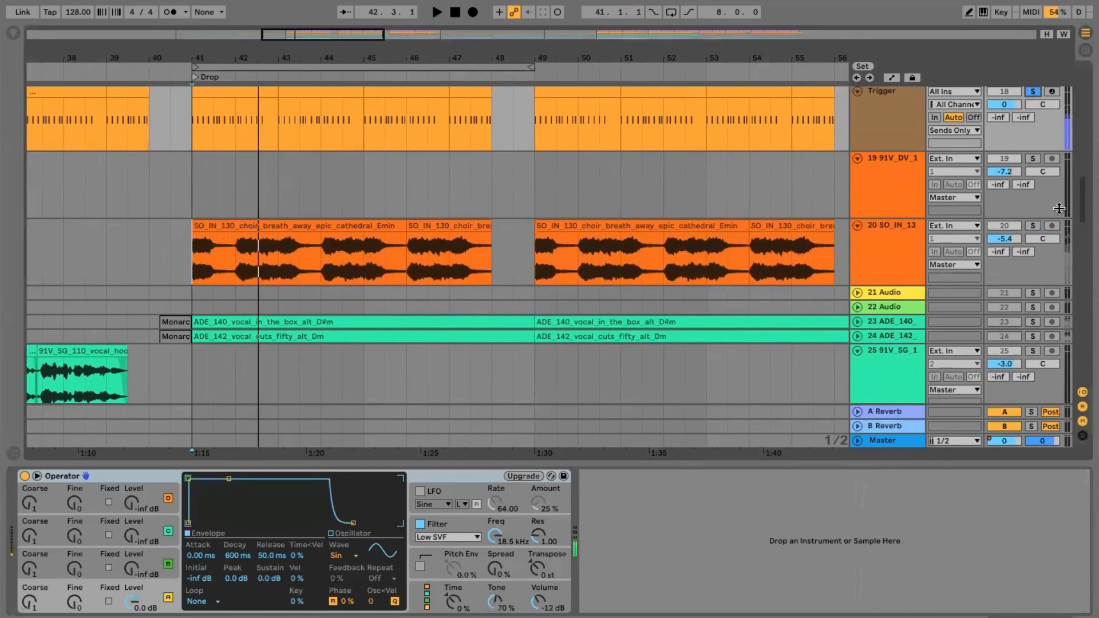
{"action": "left_click", "coordinate": [1033, 226]}
{"action": "left_click", "coordinate": [1031, 93]}
{"action": "key", "text": "space"}
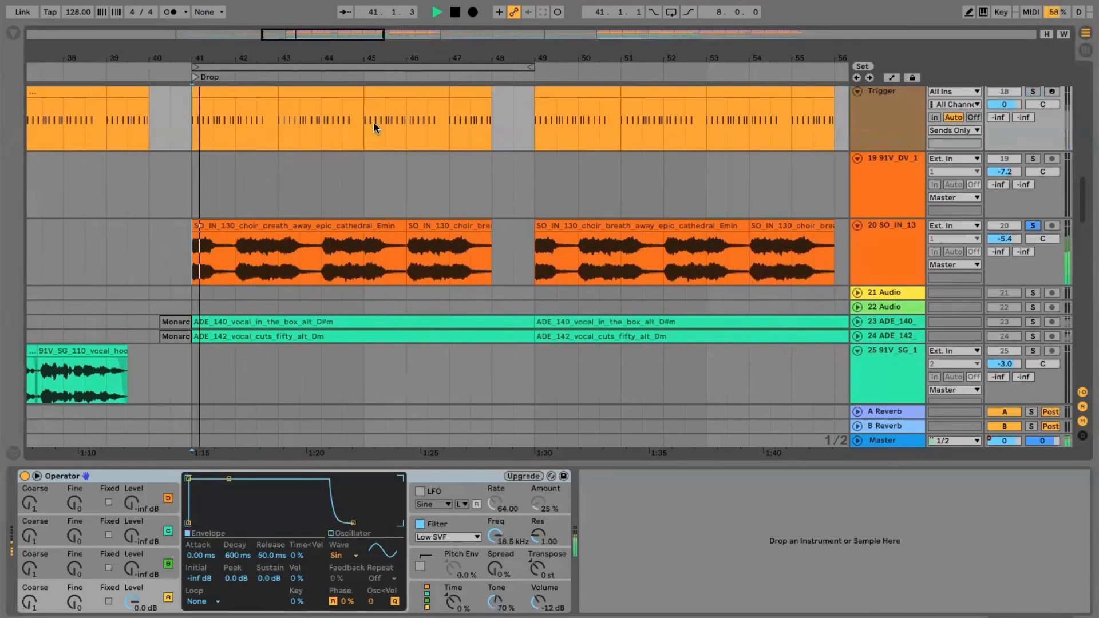
Try stretching the first C3 note of the Trigger clip at bar 41 past beat 1.2, audition it, and restore its short length.
{"action": "double_click", "coordinate": [248, 90]}
{"action": "key", "text": "space"}
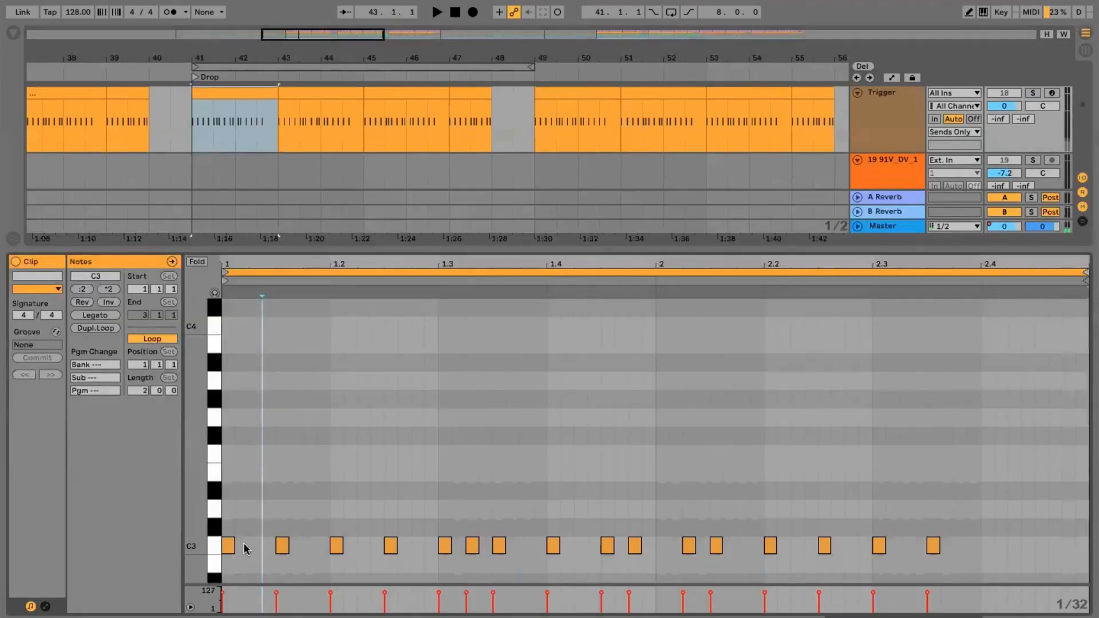
{"action": "left_click_drag", "start_coordinate": [235, 545], "coordinate": [335, 546]}
{"action": "key", "text": "space"}
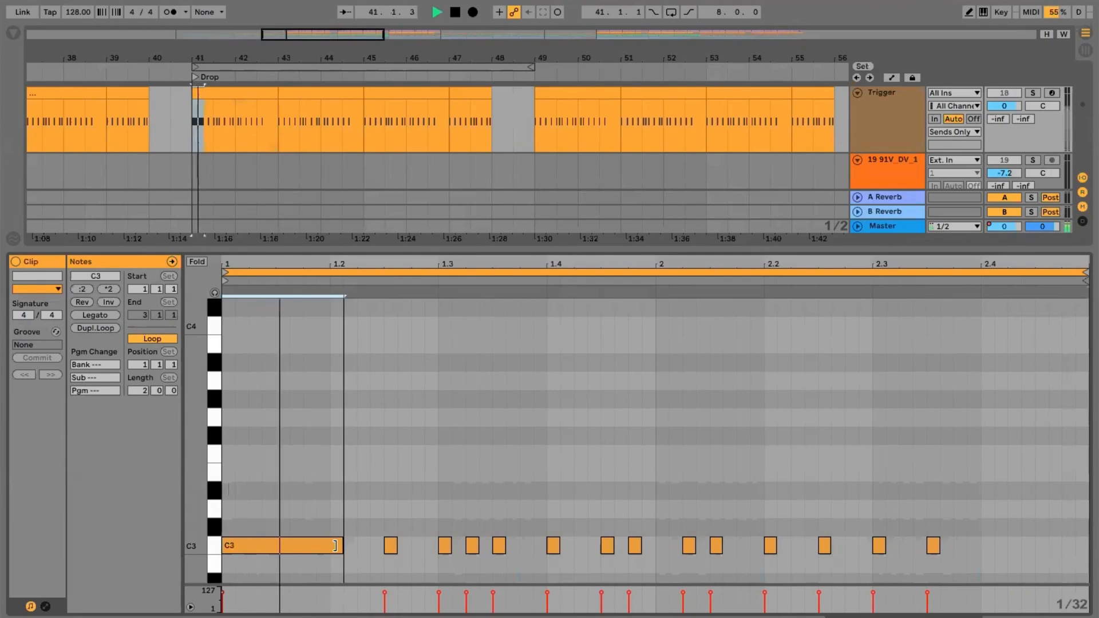
{"action": "key", "text": "space"}
{"action": "left_click_drag", "start_coordinate": [335, 545], "coordinate": [234, 546]}
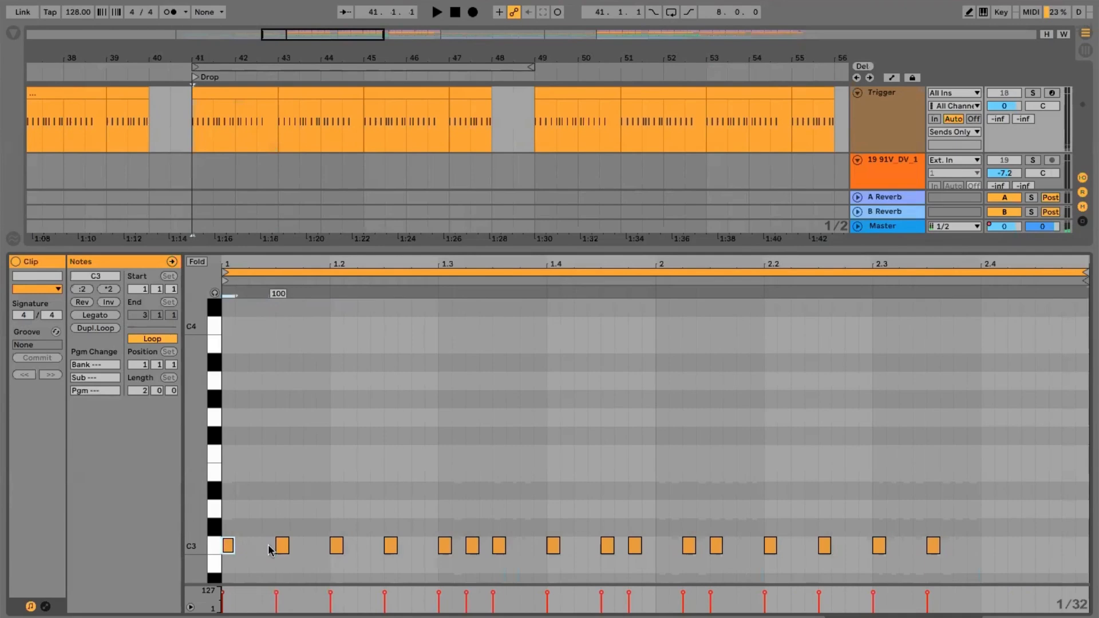
Try another trigger rhythm by adding two C3 notes around beat 1.2 and deleting the three notes from beat 1.3.
{"action": "double_click", "coordinate": [310, 546]}
{"action": "key", "text": "space"}
{"action": "double_click", "coordinate": [363, 546]}
{"action": "left_click_drag", "start_coordinate": [429, 555], "coordinate": [544, 564]}
{"action": "key", "text": "Delete"}
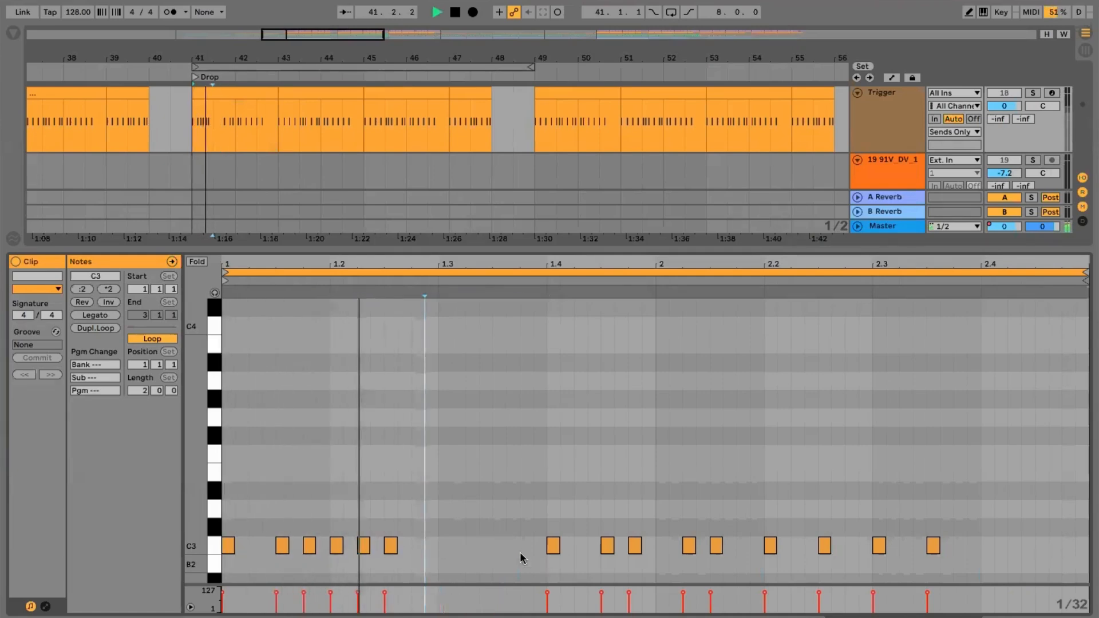
Stop playback and undo the added and deleted notes in the Trigger clip.
{"action": "key", "text": "space"}
{"action": "key", "text": "ctrl+z"}
{"action": "key", "text": "ctrl+z"}
{"action": "key", "text": "ctrl+z"}
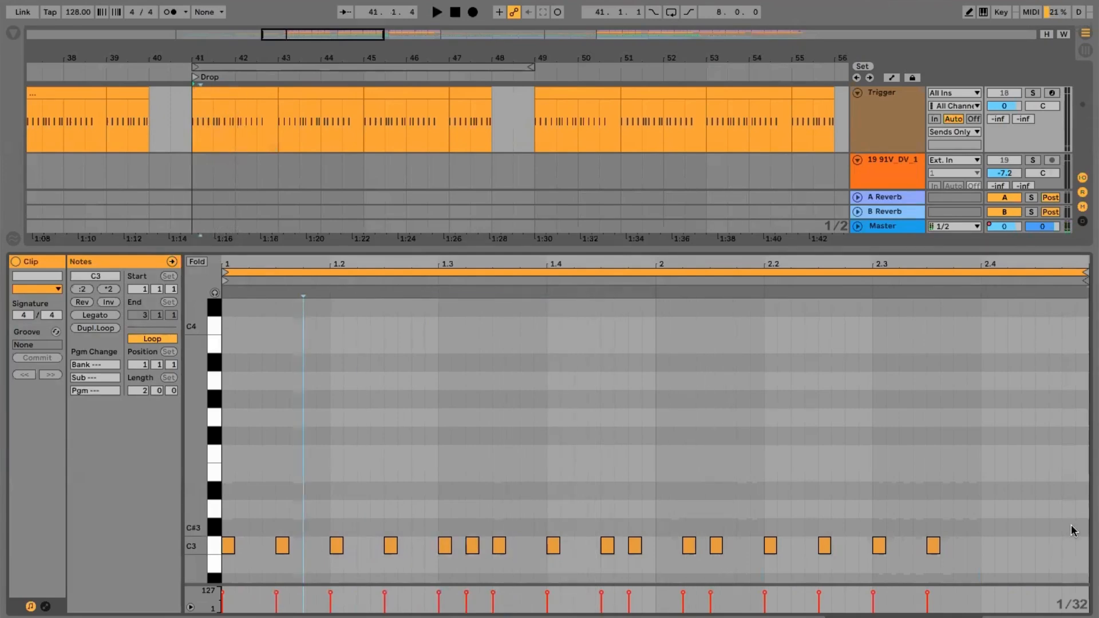
Show the choir track's device chain again and play the sidechain-gated choir from bar 41.
{"action": "key", "text": "ctrl+alt+l"}
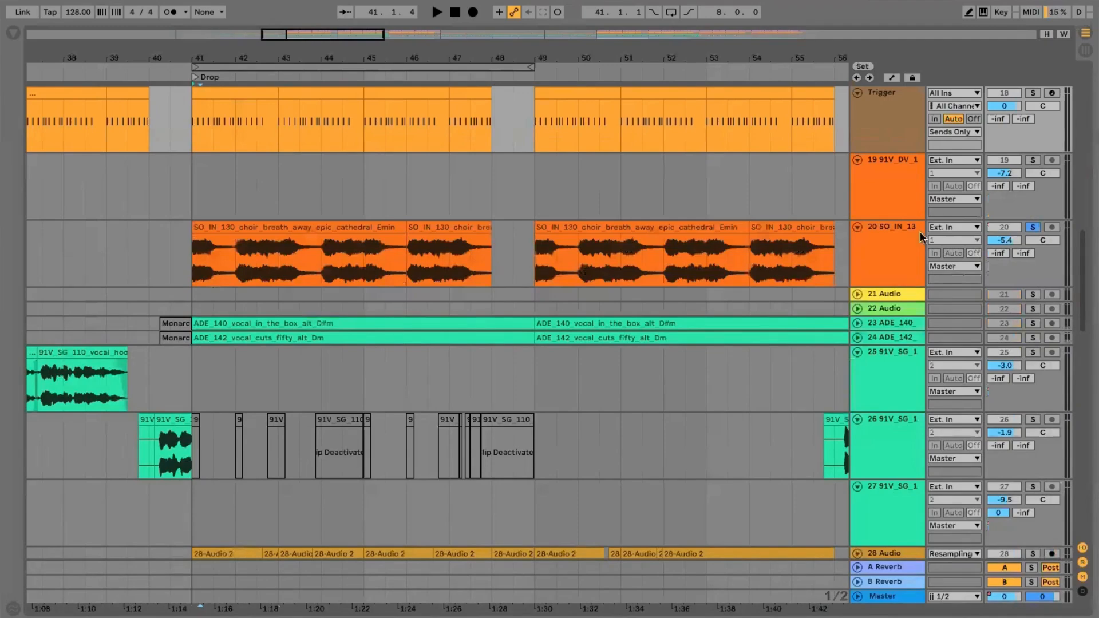
{"action": "double_click", "coordinate": [897, 222]}
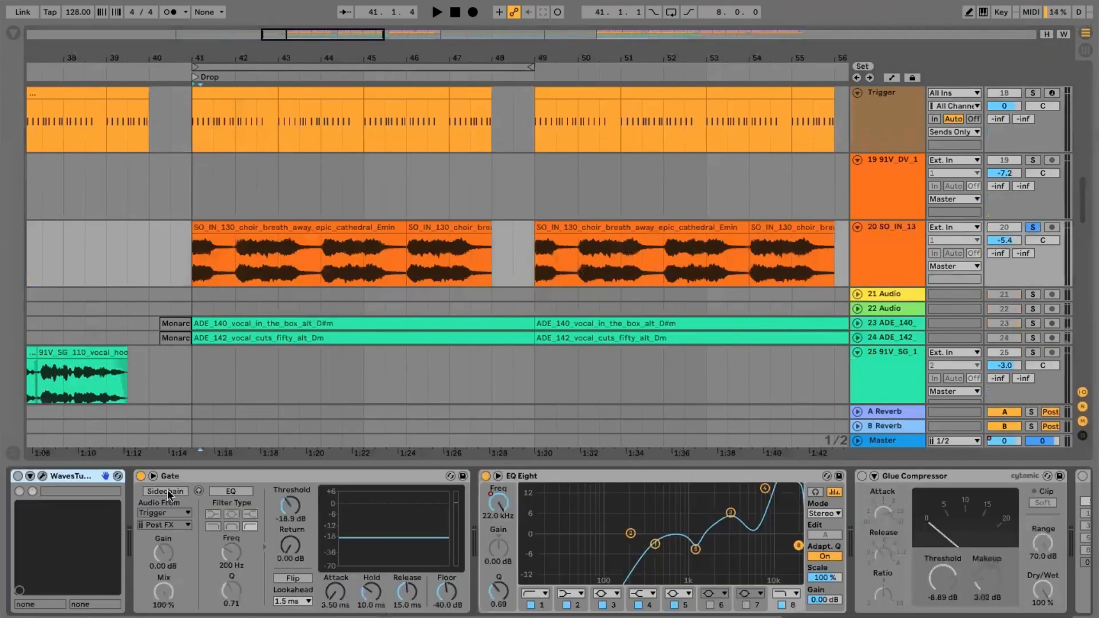
{"action": "left_click", "coordinate": [189, 179]}
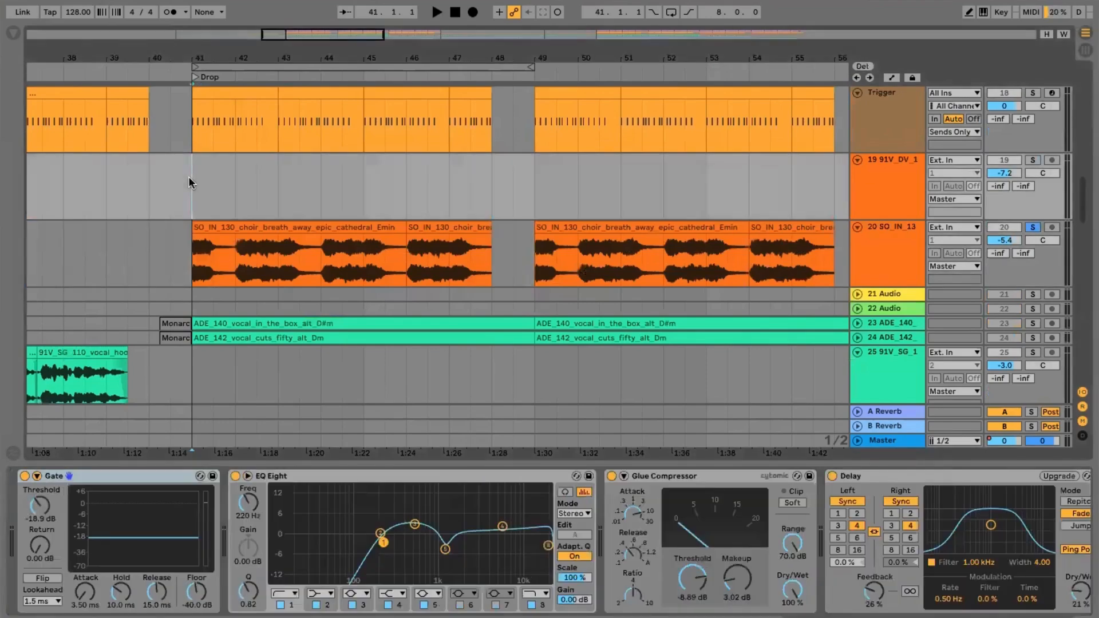
{"action": "key", "text": "space"}
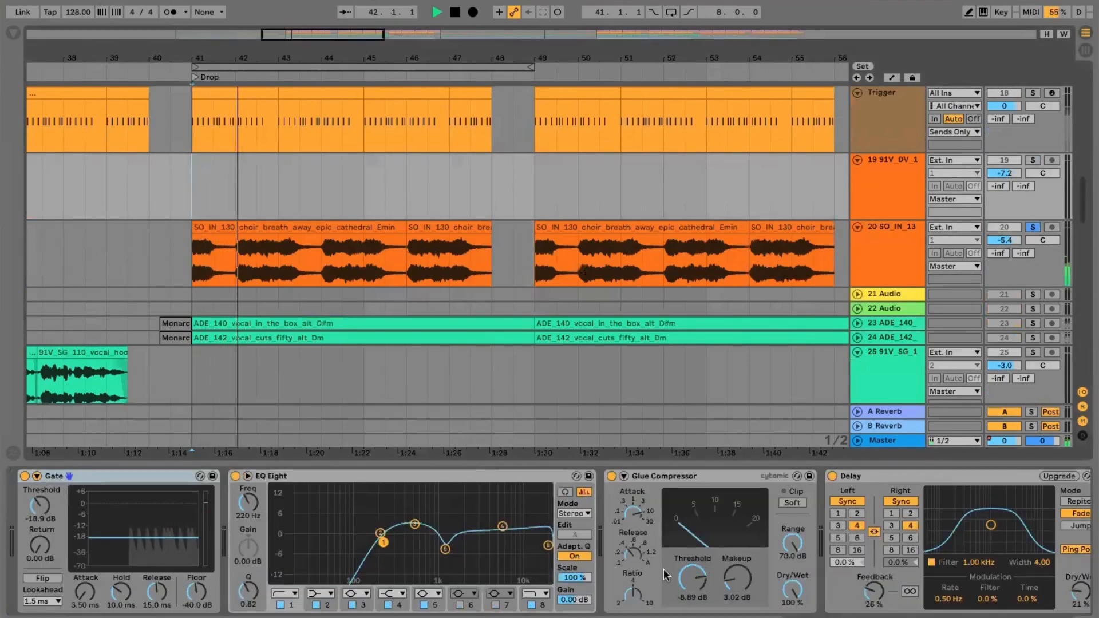
{"action": "left_click", "coordinate": [875, 257]}
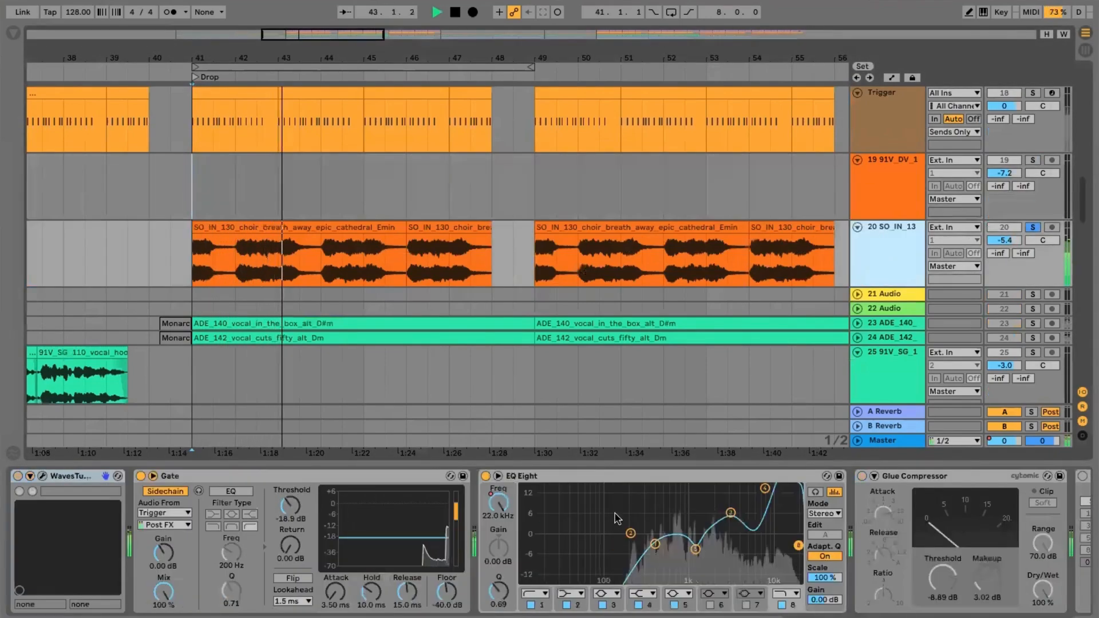
{"action": "key", "text": "space"}
Turn on the choir's Glue Compressor, set its threshold to -12.4 dB, and audition the result.
{"action": "left_click", "coordinate": [862, 476]}
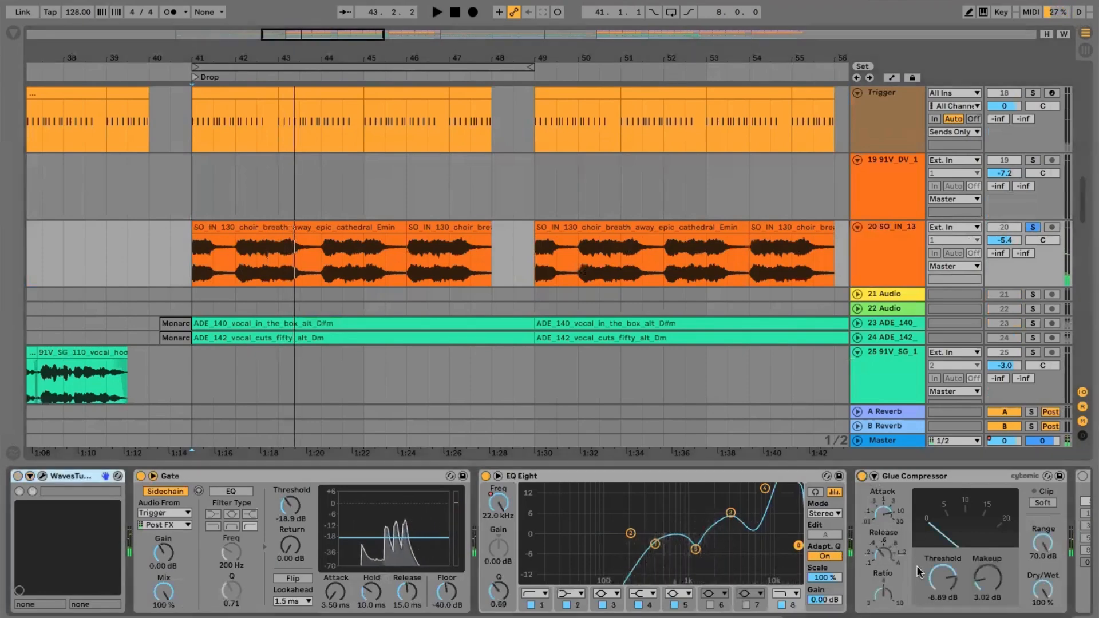
{"action": "left_click", "coordinate": [890, 514]}
{"action": "left_click_drag", "start_coordinate": [934, 575], "coordinate": [935, 581]}
{"action": "key", "text": "space"}
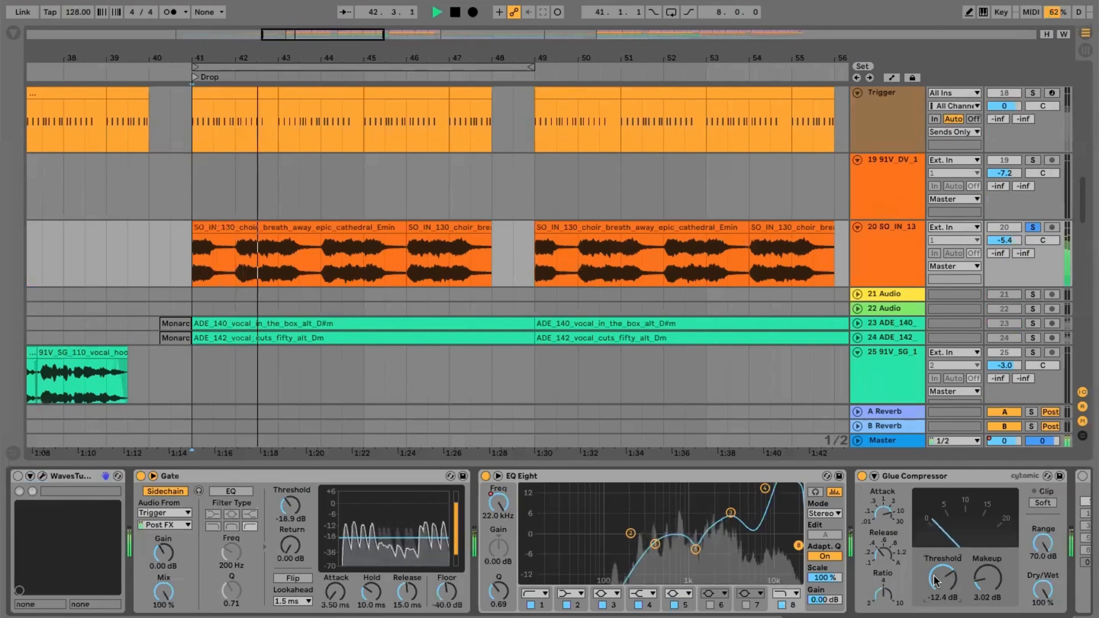
{"action": "key", "text": "space"}
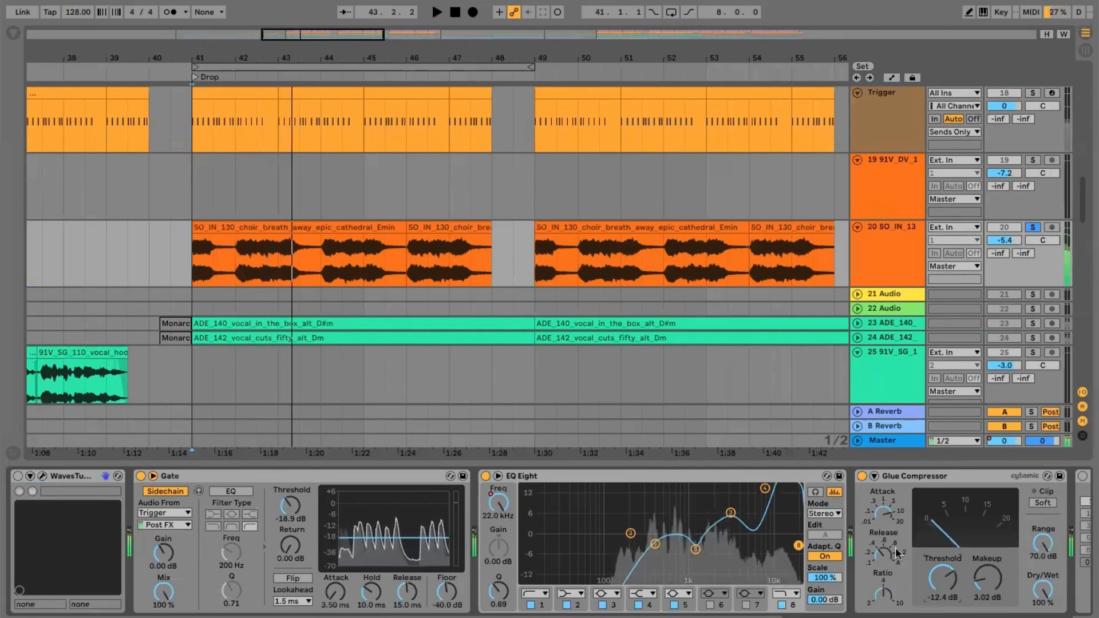
Turn on the Delay in the choir track's device chain and audition it.
{"action": "scroll", "coordinate": [895, 547], "scroll_direction": "right", "scroll_amount": 4}
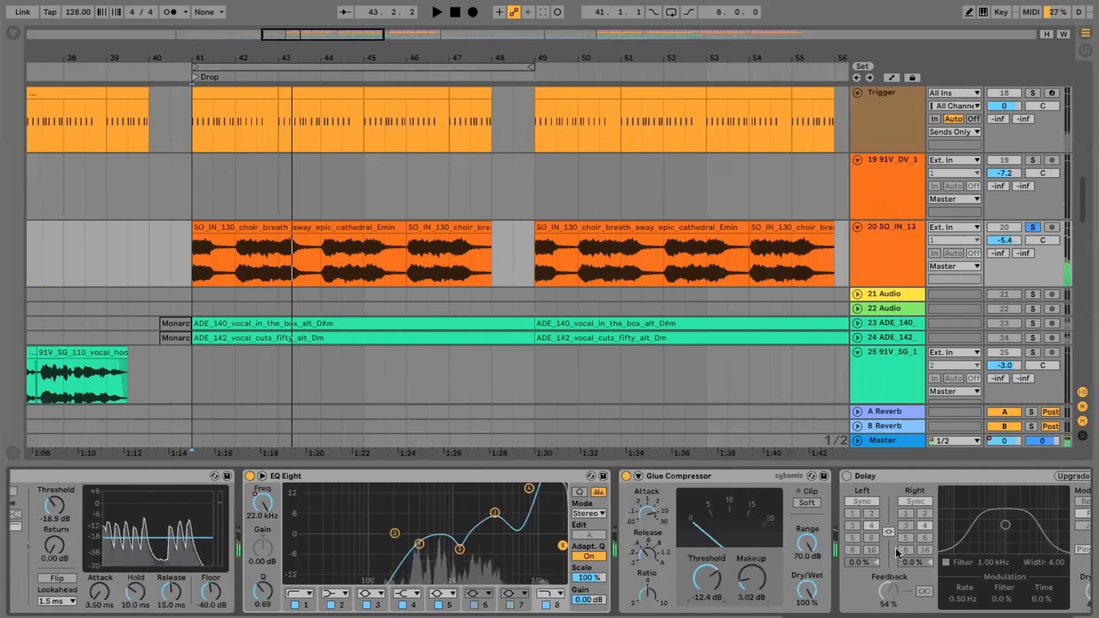
{"action": "scroll", "coordinate": [895, 547], "scroll_direction": "right", "scroll_amount": 6}
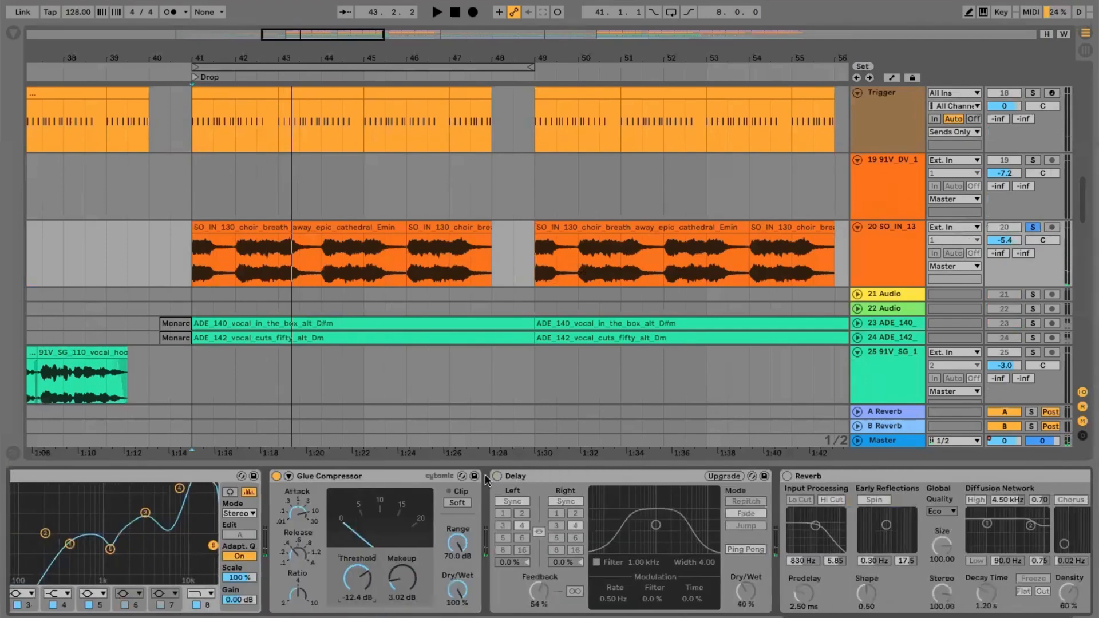
{"action": "left_click", "coordinate": [497, 476]}
{"action": "key", "text": "space"}
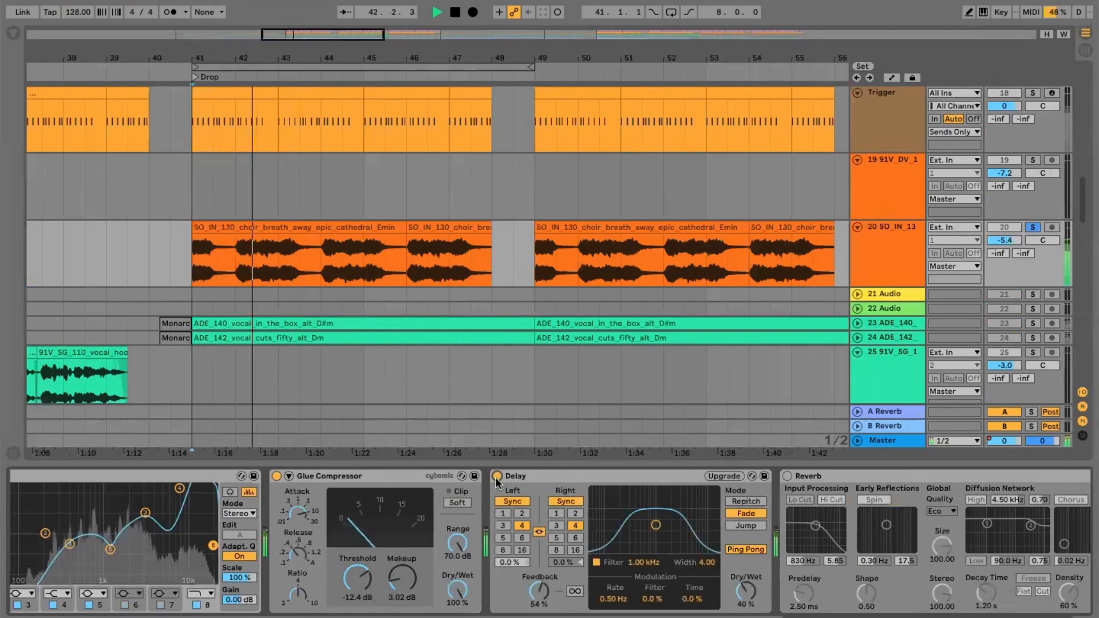
{"action": "key", "text": "space"}
Highlight the quiet gaps before bars 42 and 44 in the first choir clip.
{"action": "left_click", "coordinate": [215, 256]}
{"action": "left_click_drag", "start_coordinate": [218, 253], "coordinate": [235, 252]}
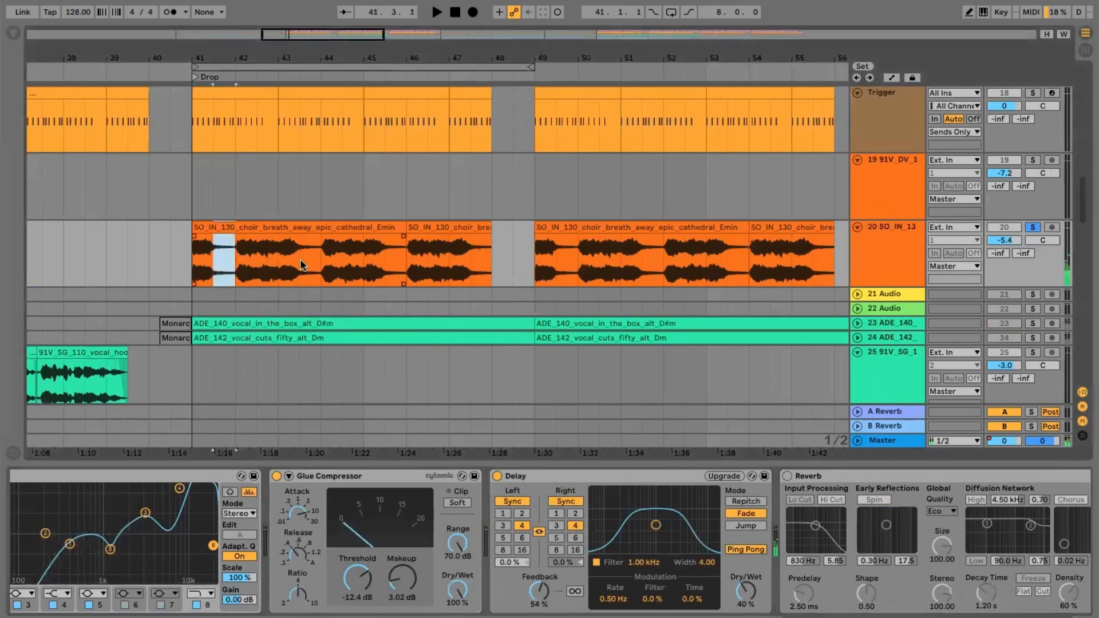
{"action": "left_click_drag", "start_coordinate": [301, 260], "coordinate": [313, 261]}
Play the choir from bar 41 and compare the sound with its Reverb switched on and off.
{"action": "left_click", "coordinate": [192, 258]}
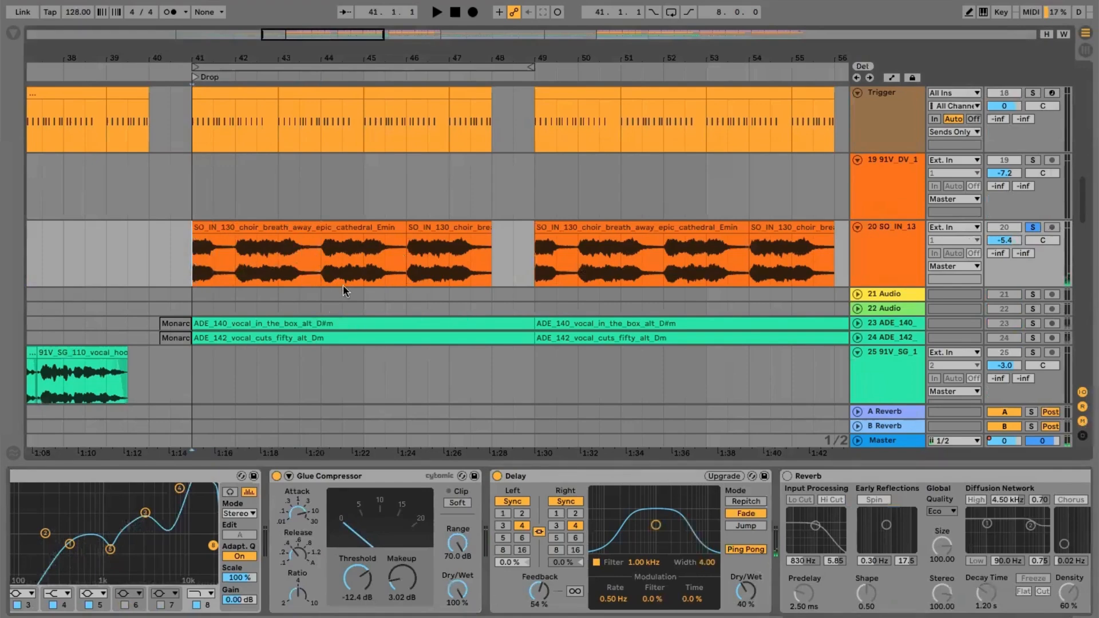
{"action": "left_click", "coordinate": [788, 476]}
{"action": "key", "text": "space"}
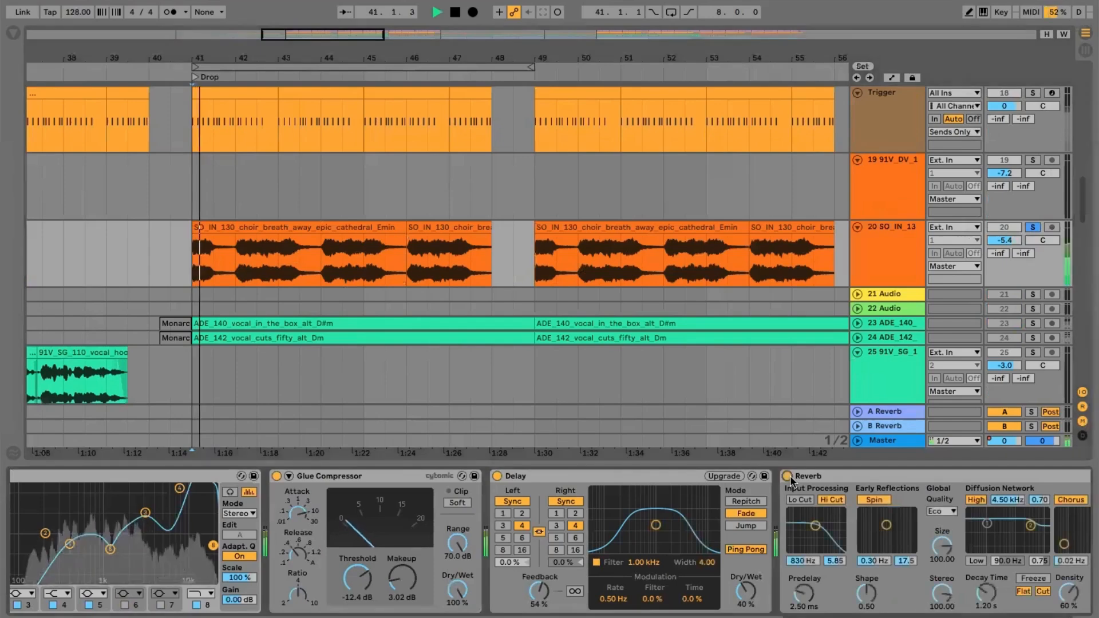
{"action": "left_click", "coordinate": [789, 476]}
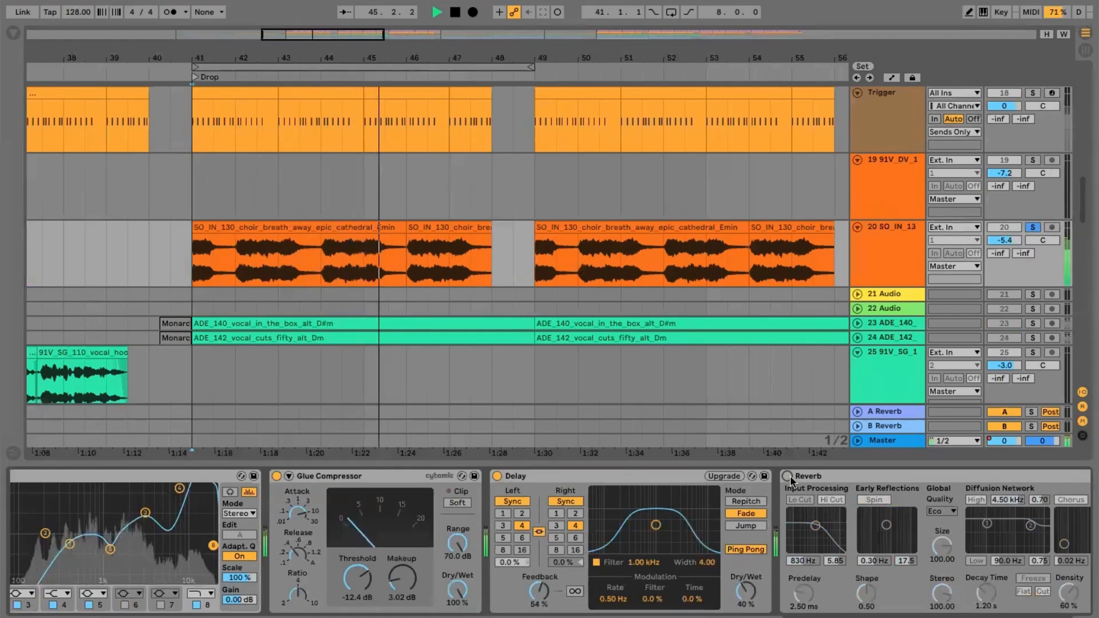
{"action": "left_click", "coordinate": [788, 476]}
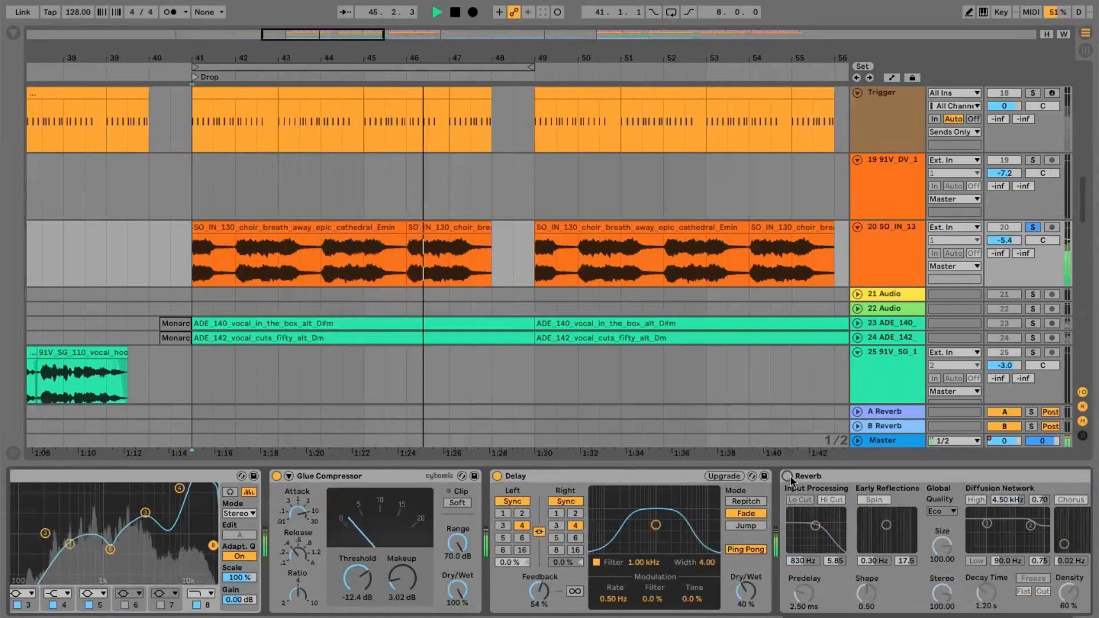
{"action": "key", "text": "space"}
{"action": "key", "text": "space"}
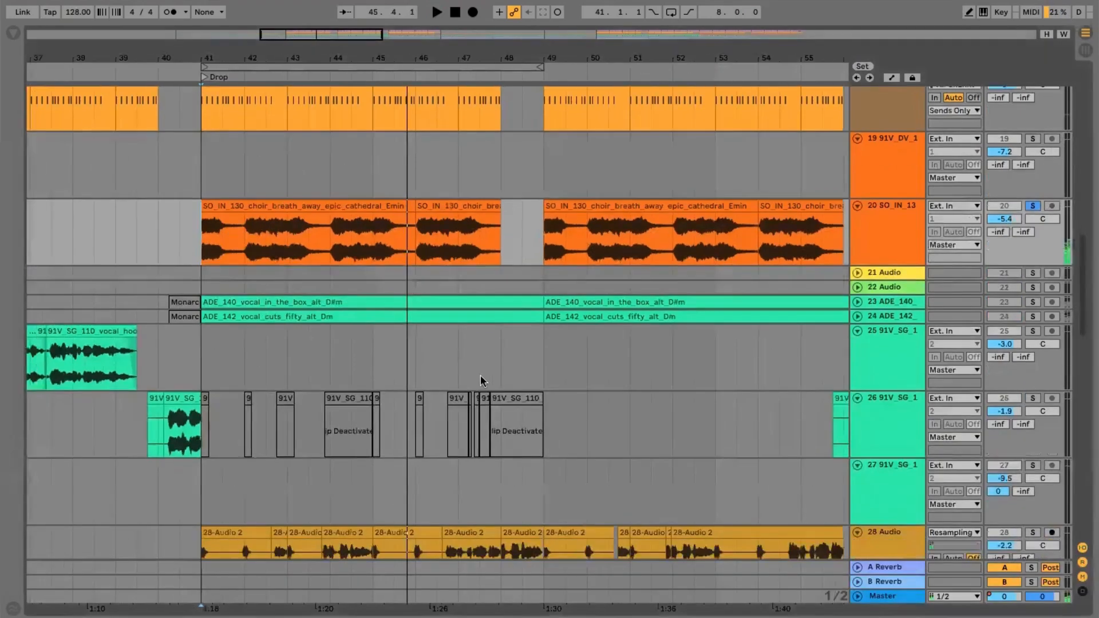
Reactivate the deactivated vocal hook clips on track 26 between bars 41 and 49.
{"action": "scroll", "coordinate": [480, 375], "scroll_direction": "down", "scroll_amount": 5}
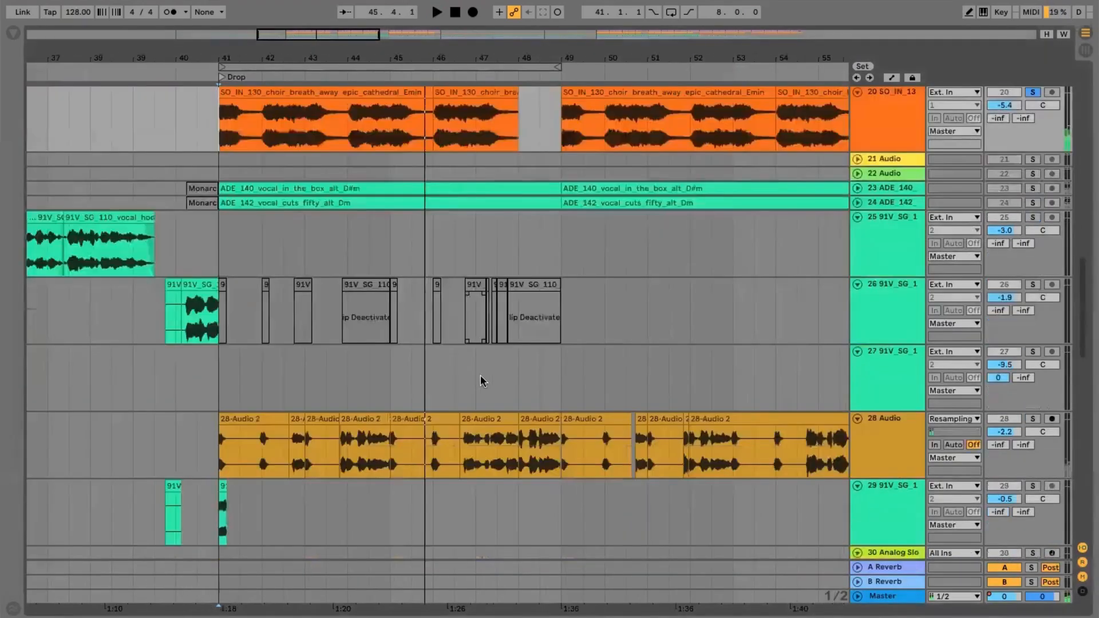
{"action": "left_click", "coordinate": [197, 378]}
{"action": "left_click", "coordinate": [197, 378]}
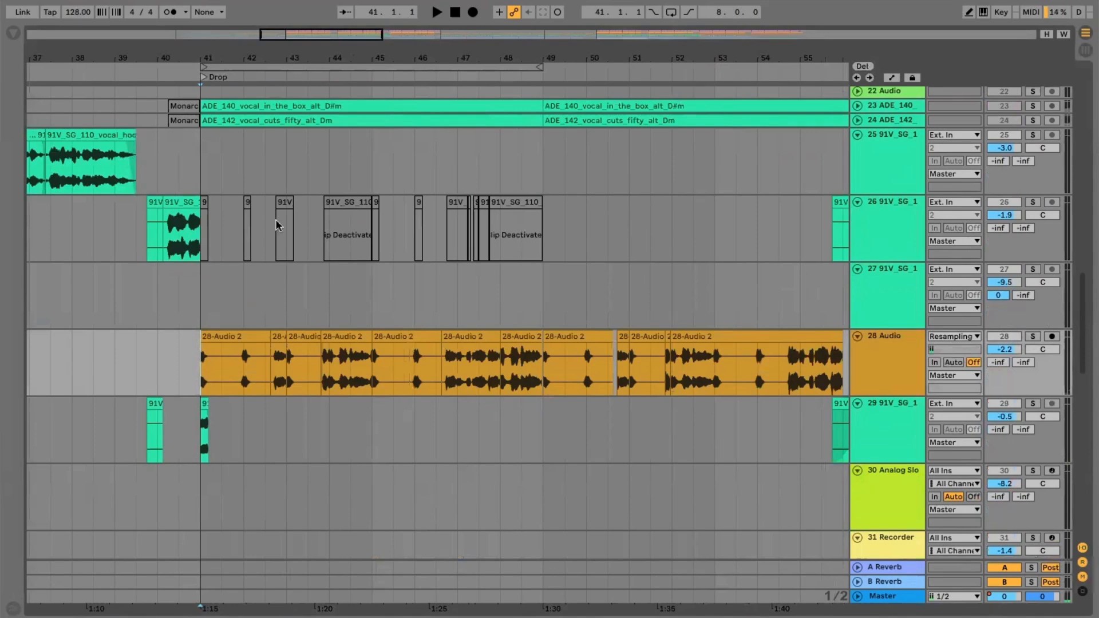
{"action": "left_click_drag", "start_coordinate": [201, 224], "coordinate": [541, 229]}
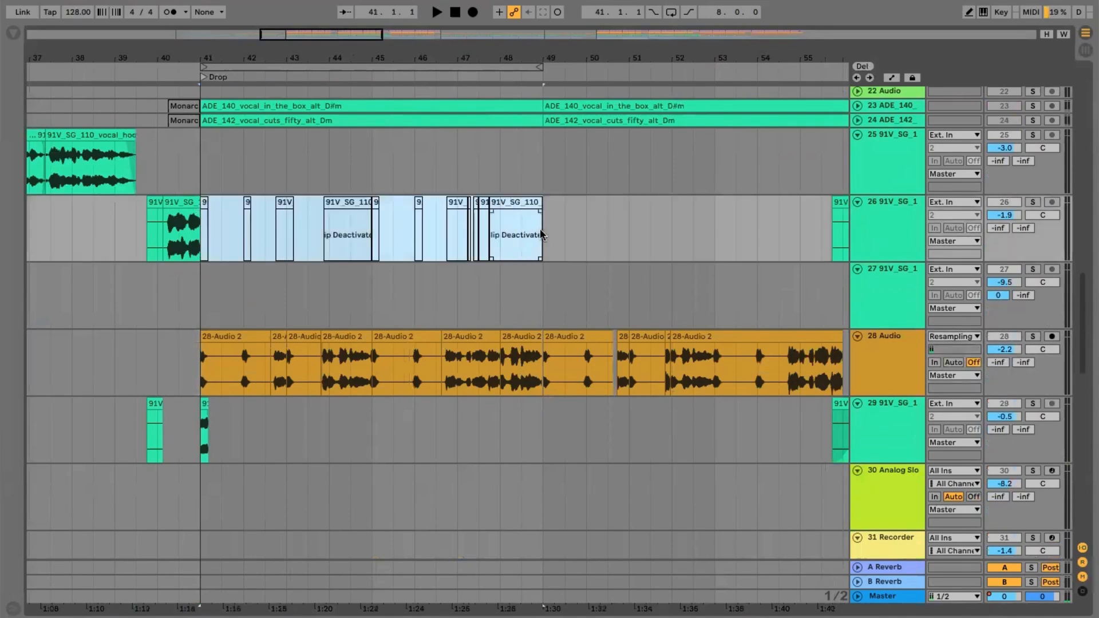
{"action": "key", "text": "0"}
Solo and play track 26, show its device chain, and open the WavesTune plug-in window.
{"action": "left_click", "coordinate": [1032, 202]}
{"action": "key", "text": "space"}
{"action": "double_click", "coordinate": [873, 229]}
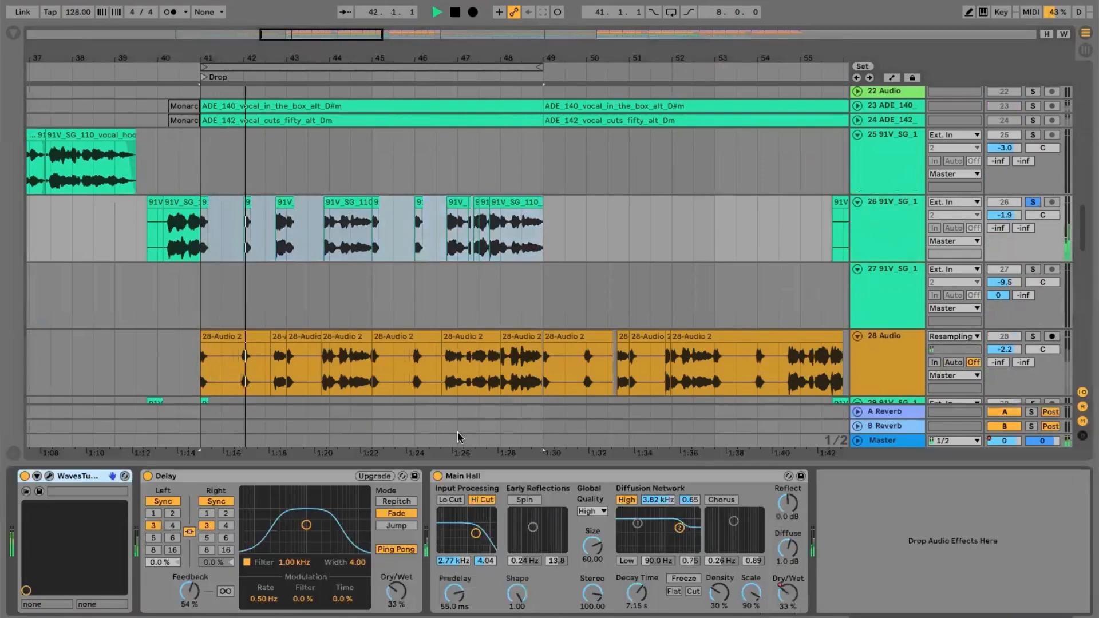
{"action": "left_click", "coordinate": [50, 477]}
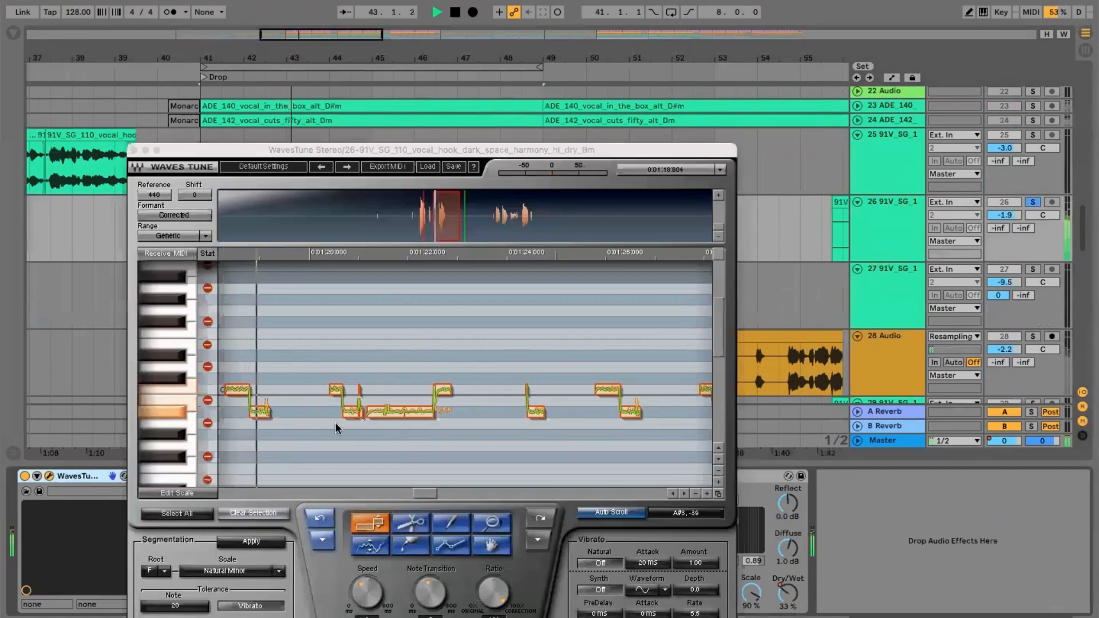
Close the WavesTune window and deactivate the vocal hook clips on track 26 between bars 42 and 49.
{"action": "left_click", "coordinate": [133, 150]}
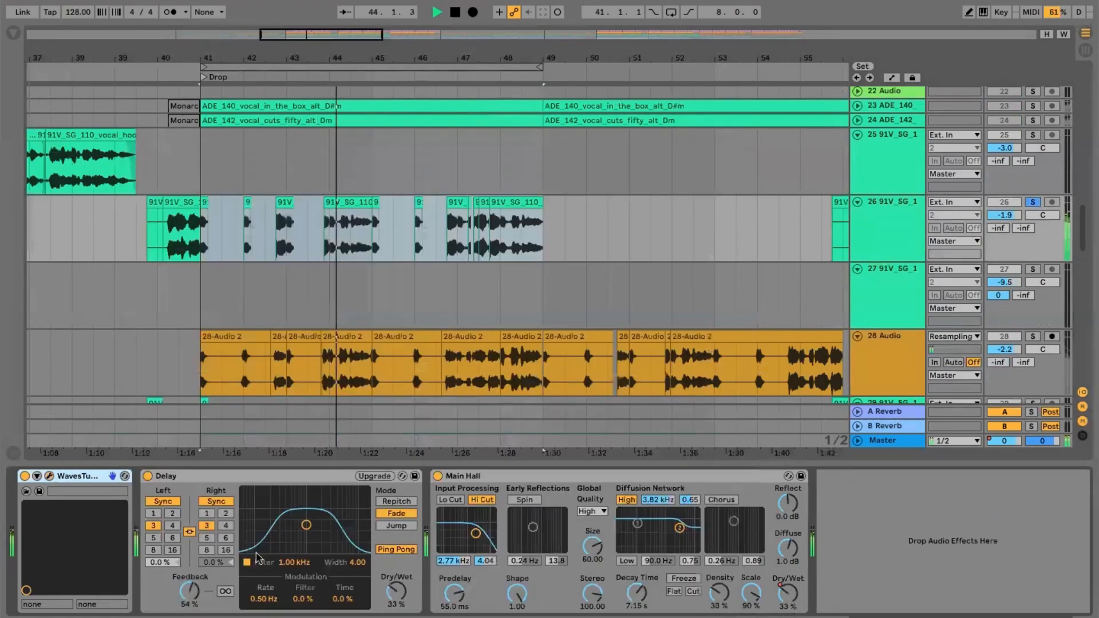
{"action": "key", "text": "space"}
{"action": "left_click", "coordinate": [1083, 616]}
{"action": "left_click_drag", "start_coordinate": [543, 255], "coordinate": [250, 218]}
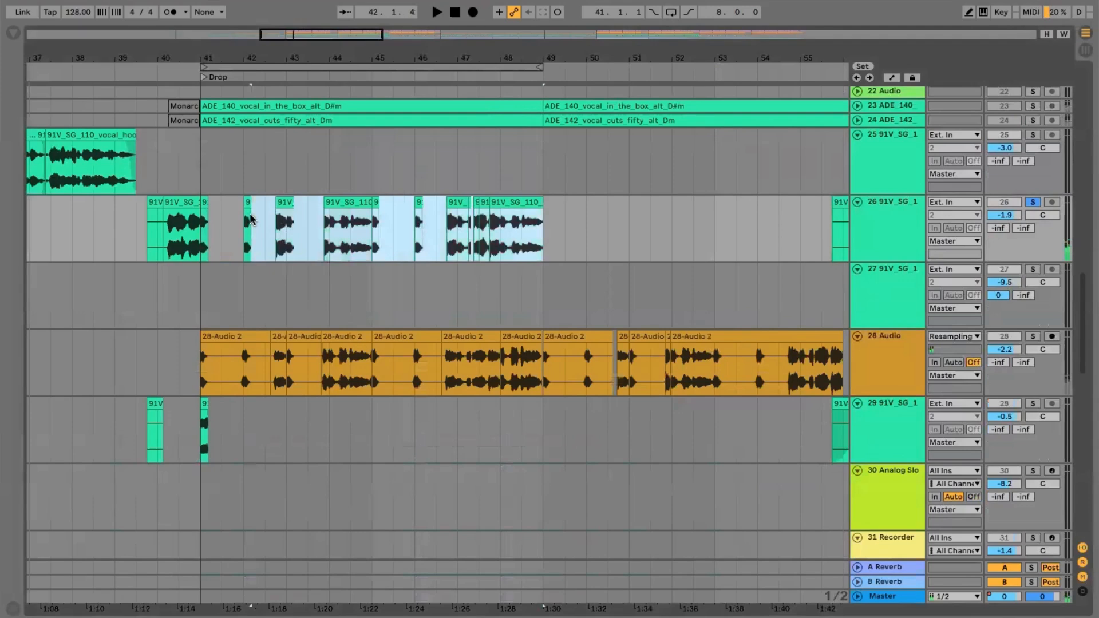
{"action": "key", "text": "0"}
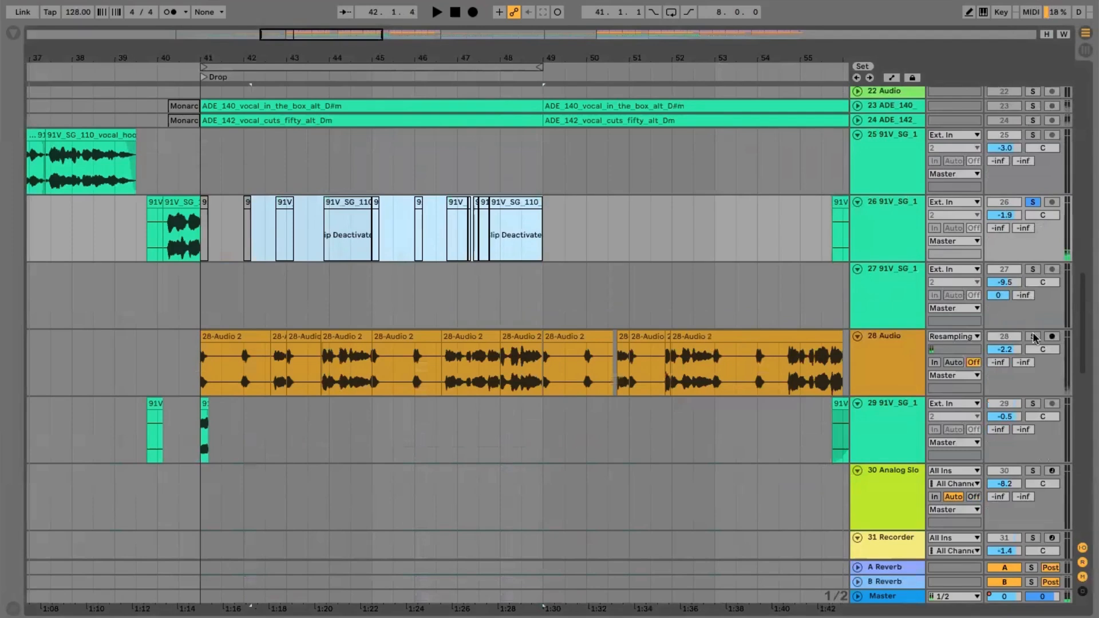
Solo track 28, play its resampled vocal chops from bar 41 and show the track's device chain.
{"action": "left_click", "coordinate": [201, 366]}
{"action": "key", "text": "space"}
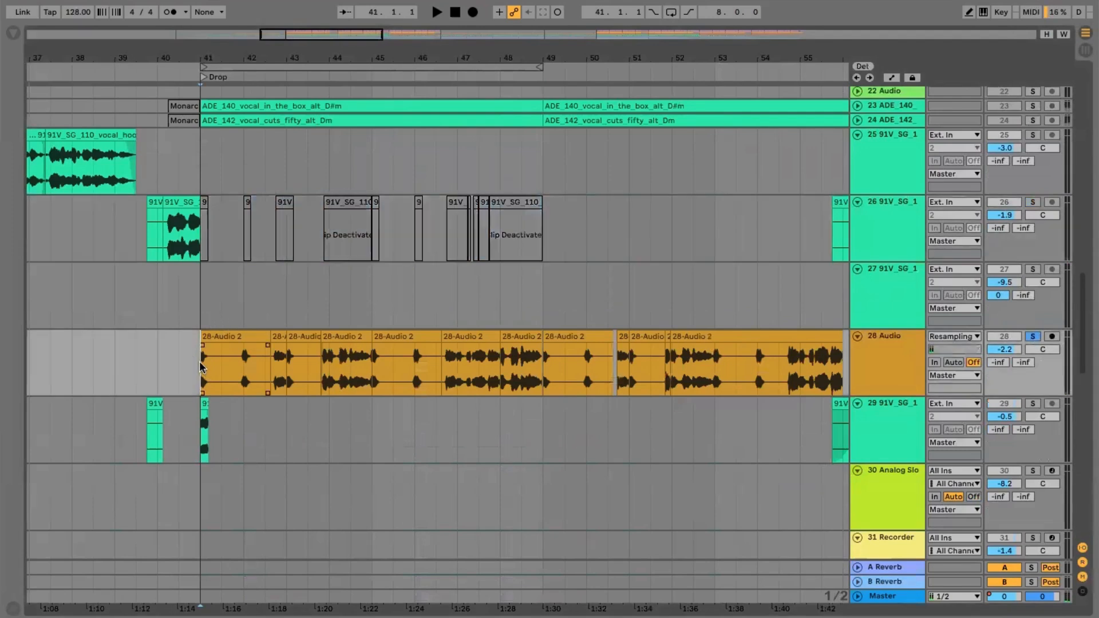
{"action": "double_click", "coordinate": [903, 337]}
{"action": "key", "text": "space"}
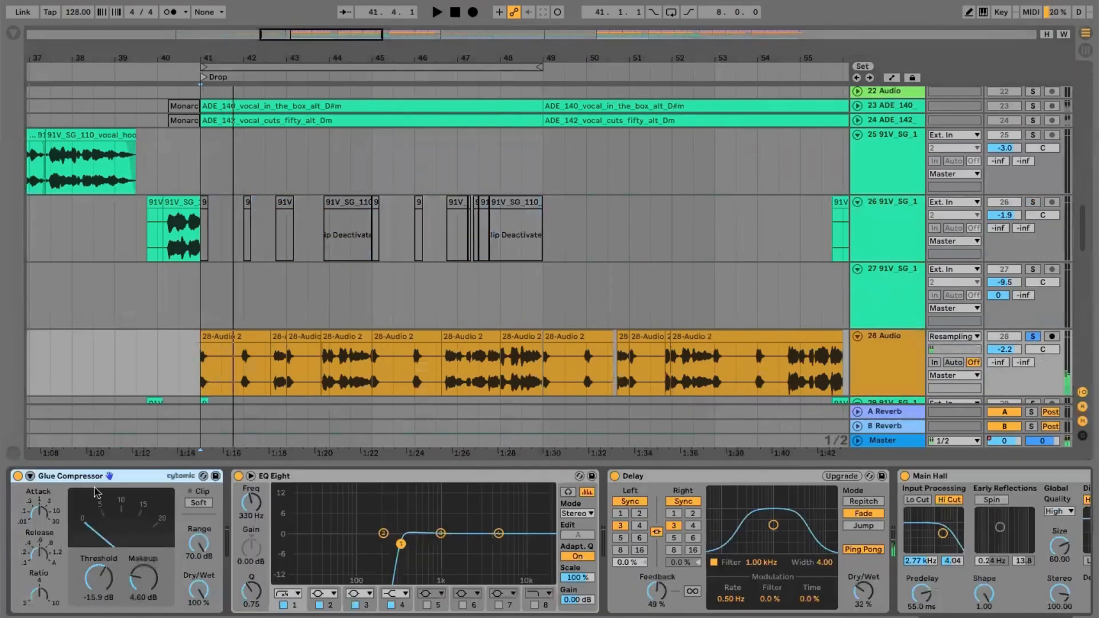
Bypass the Delay, Main Hall reverb and EQ Eight on track 28 and play the chops through the Glue Compressor alone.
{"action": "left_click", "coordinate": [614, 476]}
{"action": "left_click", "coordinate": [904, 476]}
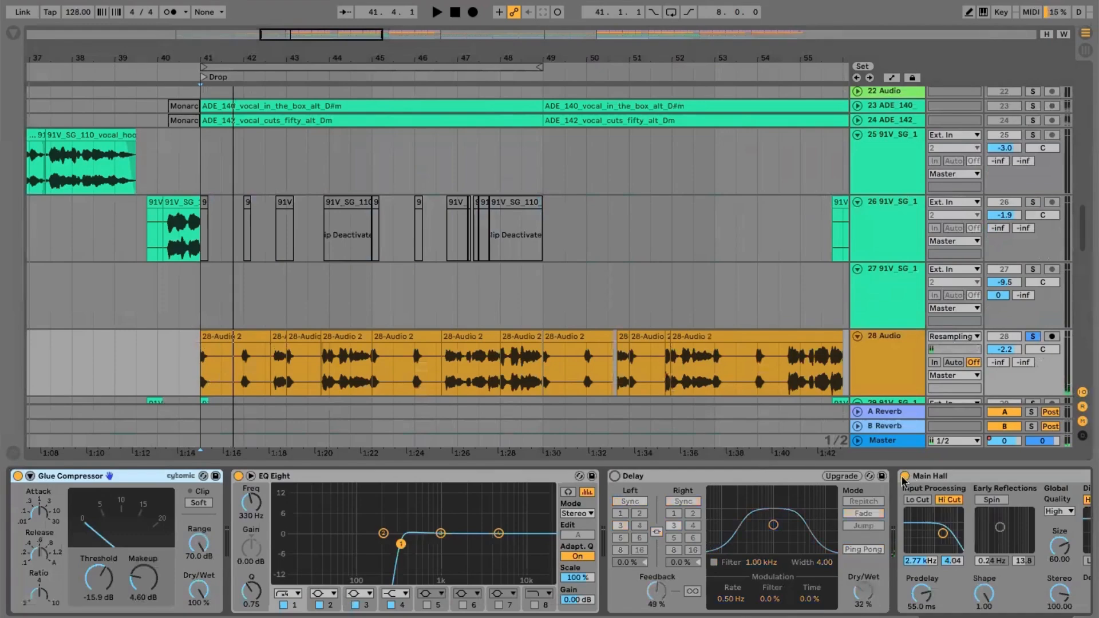
{"action": "left_click", "coordinate": [238, 475]}
{"action": "key", "text": "space"}
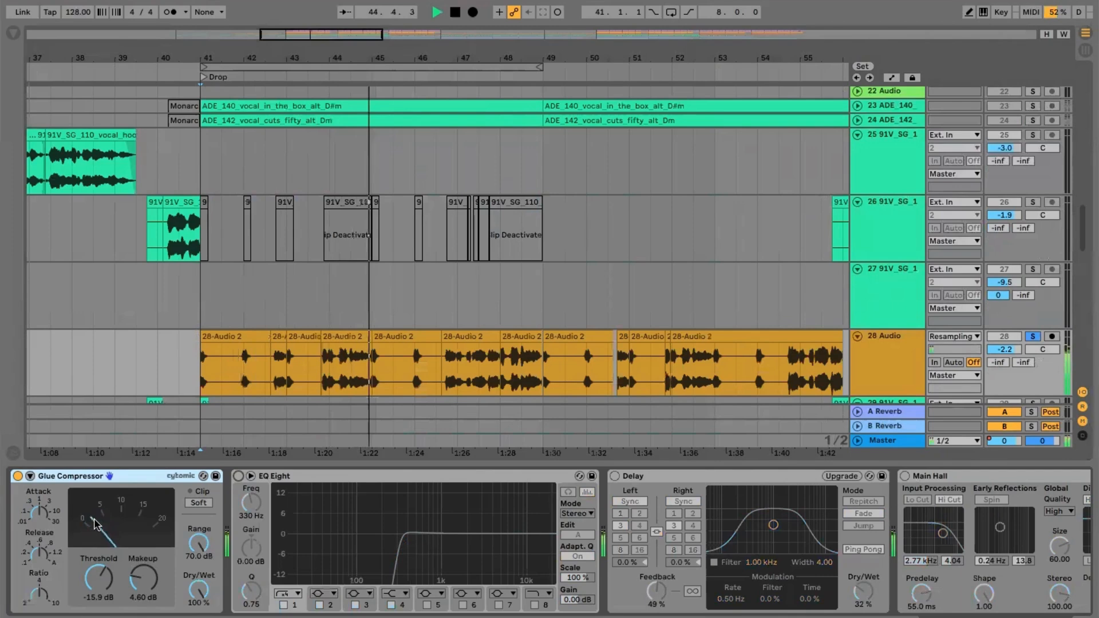
{"action": "key", "text": "space"}
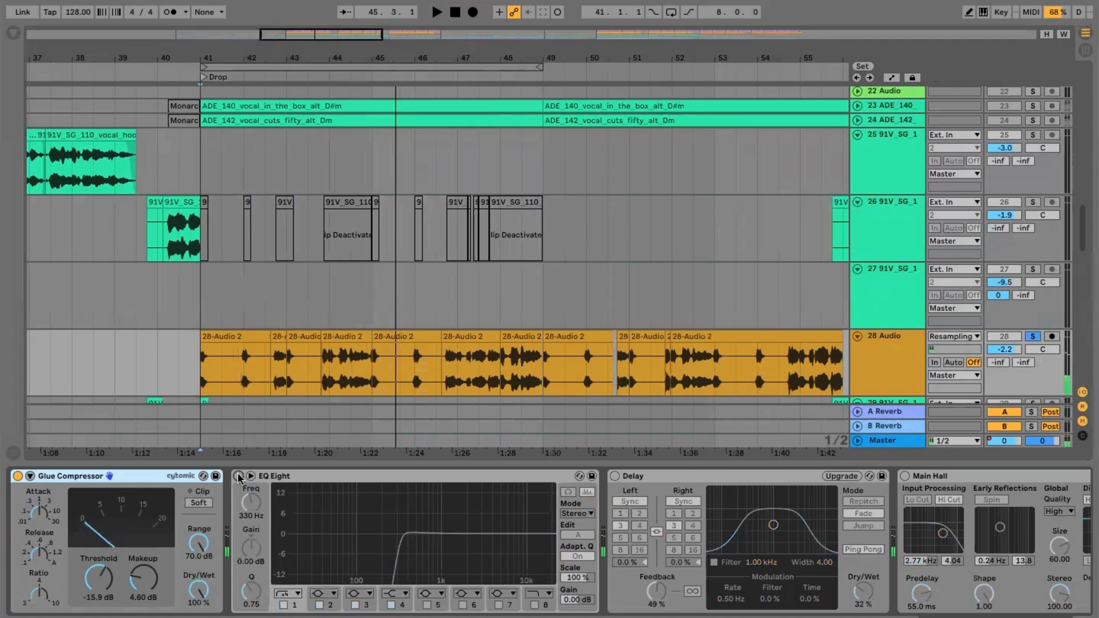
Switch track 28's EQ Eight back on and play the vocal chops with the low cut applied.
{"action": "left_click", "coordinate": [238, 476]}
{"action": "key", "text": "space"}
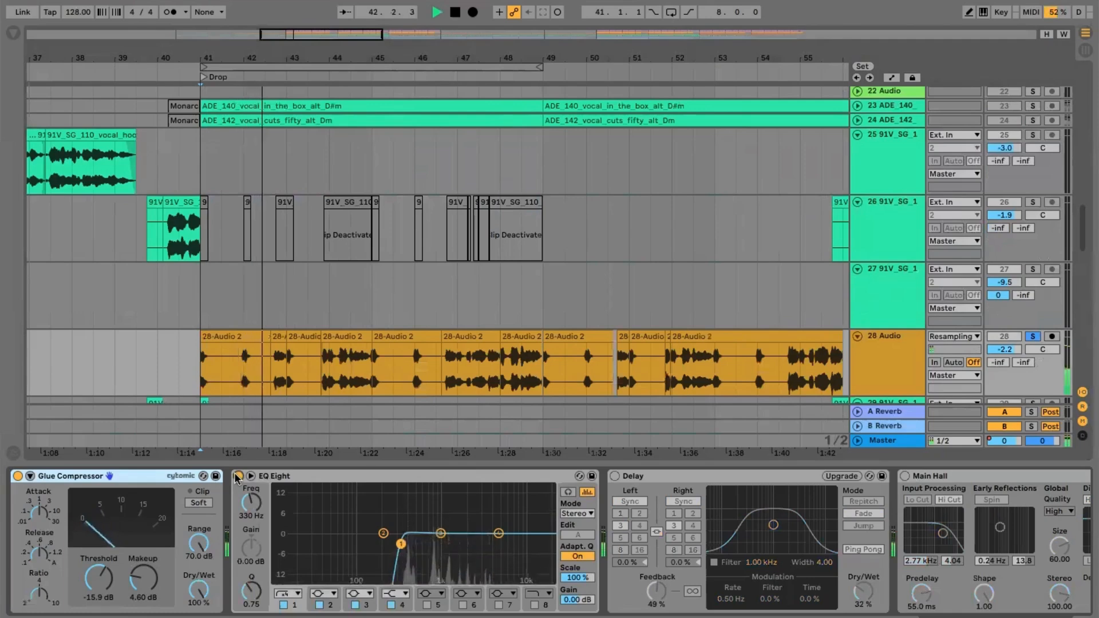
{"action": "key", "text": "space"}
Play the vocal chops while switching the Delay and the Main Hall reverb back on, and show the end of the chain.
{"action": "left_click", "coordinate": [615, 477]}
{"action": "key", "text": "space"}
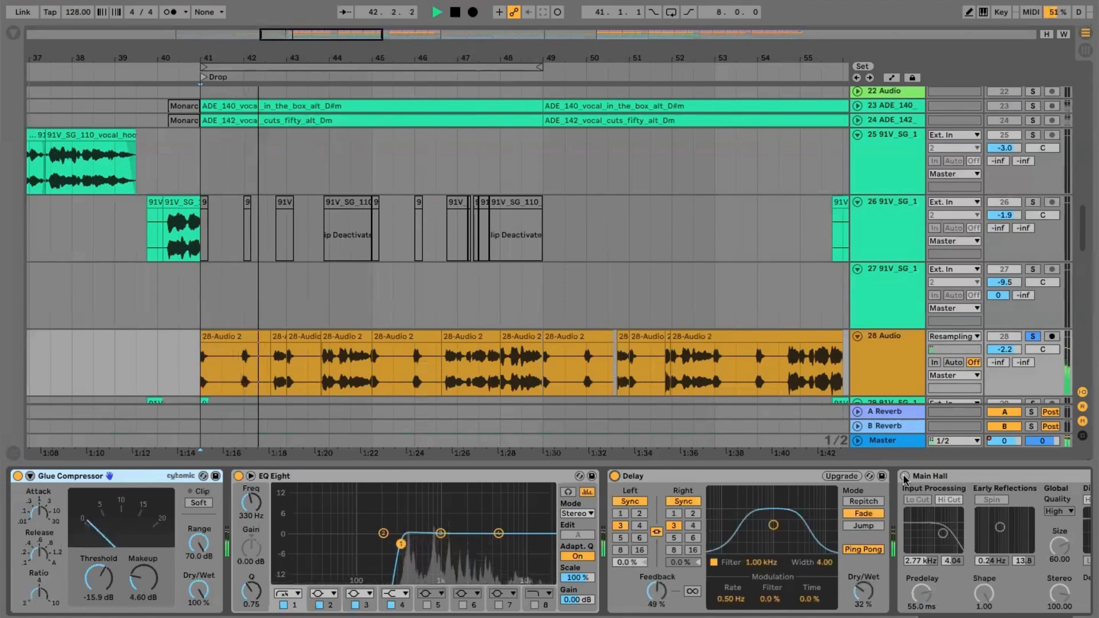
{"action": "left_click", "coordinate": [905, 476]}
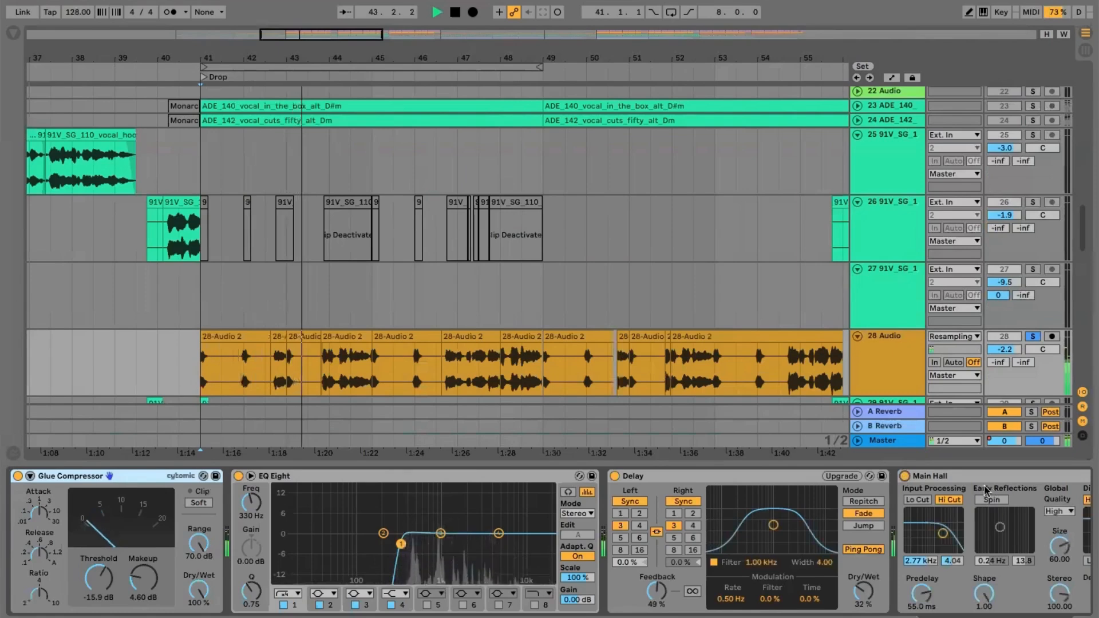
{"action": "scroll", "coordinate": [802, 515], "scroll_direction": "right", "scroll_amount": 5}
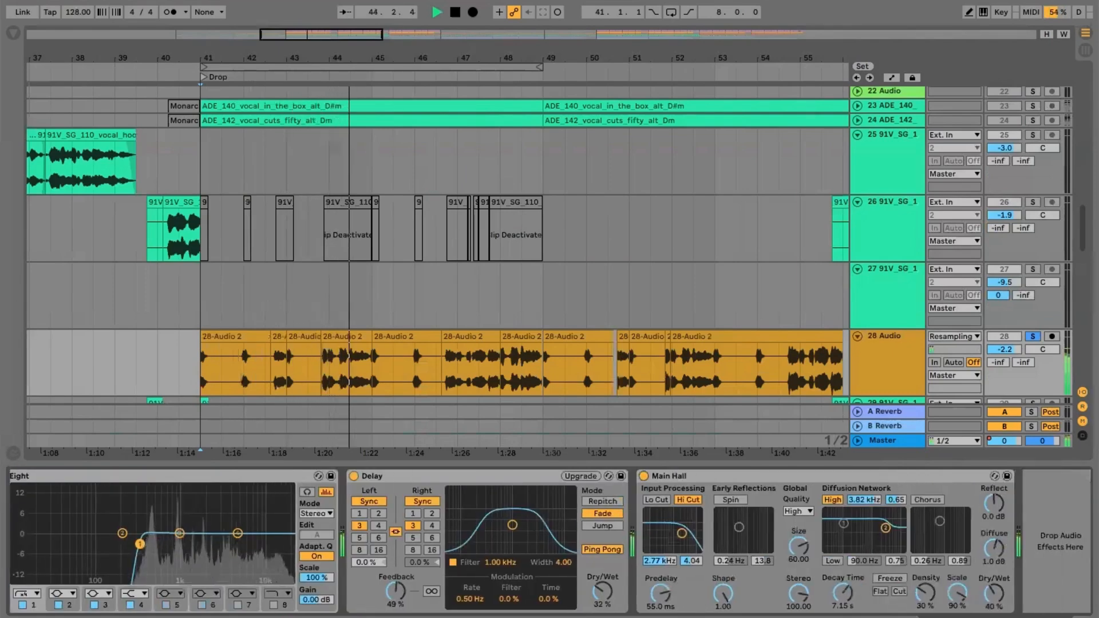
Hide the device chain, stop playback and solo the choir on track 20.
{"action": "key", "text": "super+alt+l"}
{"action": "scroll", "coordinate": [500, 317], "scroll_direction": "up", "scroll_amount": 5}
{"action": "key", "text": "space"}
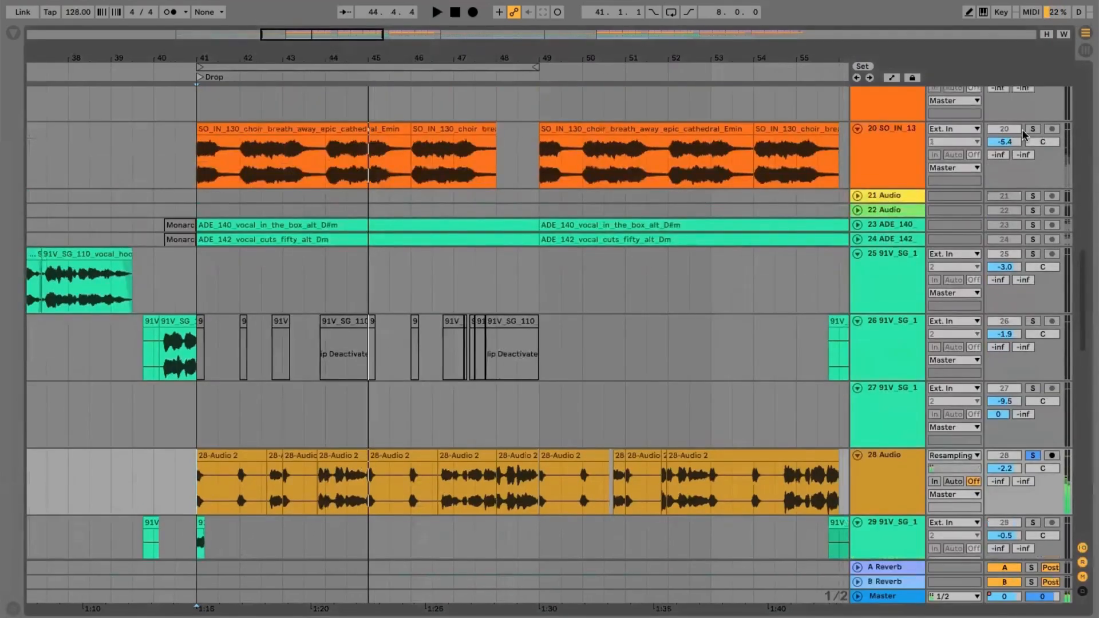
{"action": "left_click", "coordinate": [1030, 130]}
Solo the Andreas Wide Pad on track 32, show its device chain and play it from bar 41.
{"action": "scroll", "coordinate": [960, 331], "scroll_direction": "down", "scroll_amount": 3}
{"action": "key", "text": "space"}
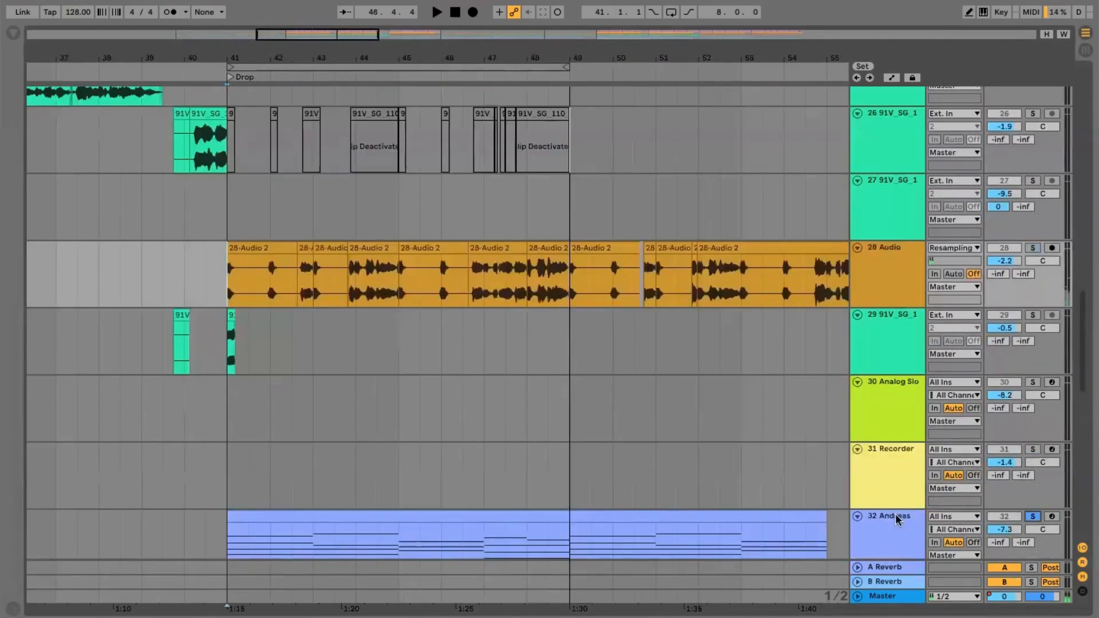
{"action": "double_click", "coordinate": [884, 519]}
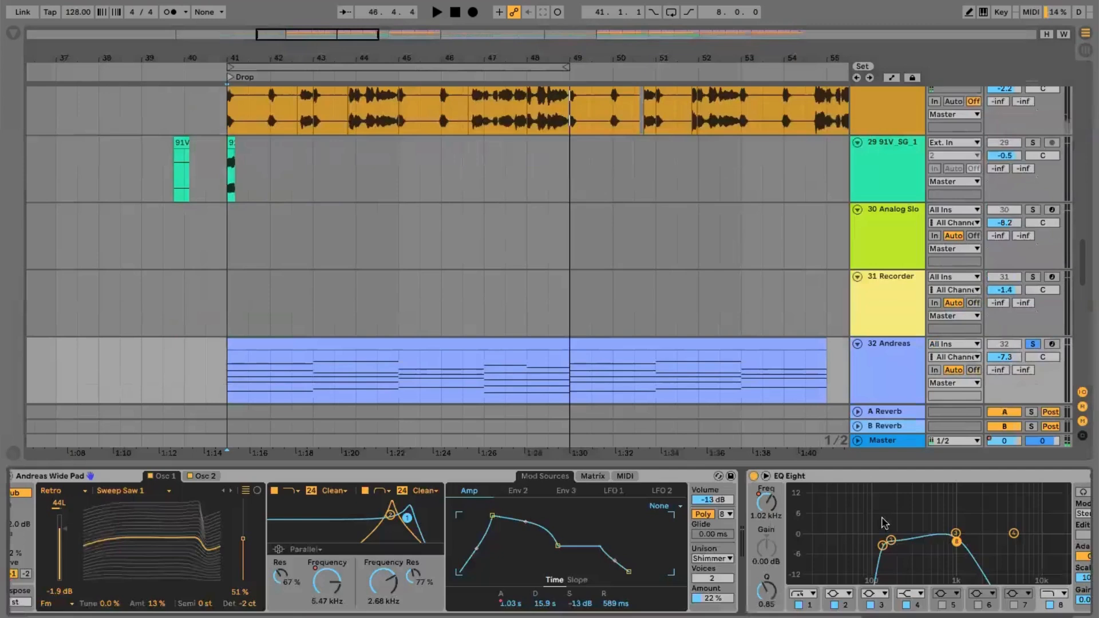
{"action": "key", "text": "space"}
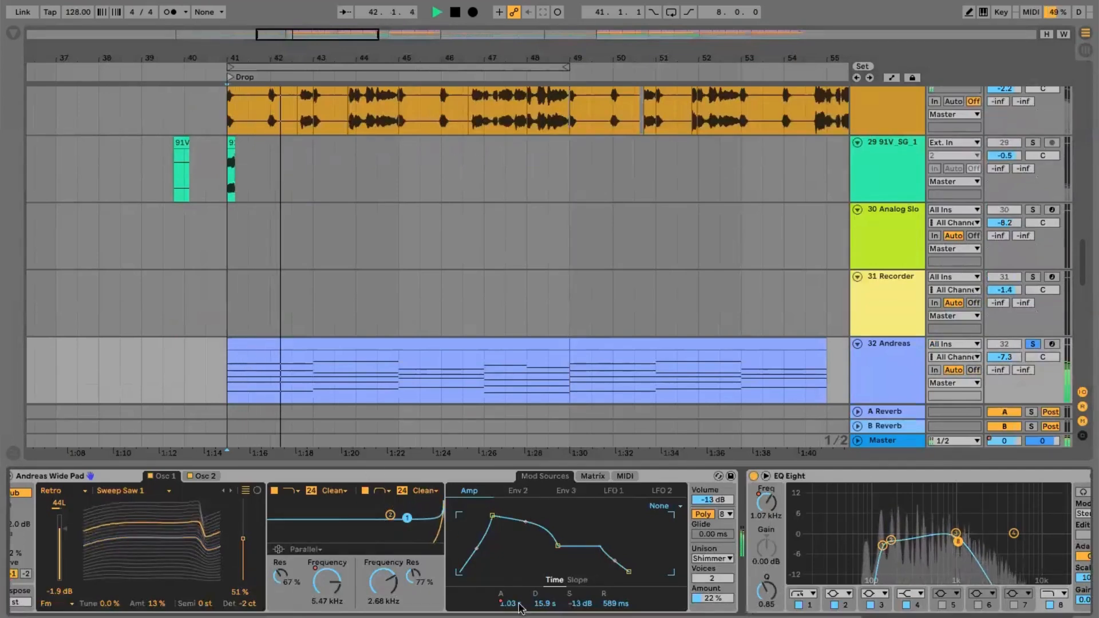
{"action": "key", "text": "space"}
Play the pad with EQ Eight bypassed, and compare it with EQ Eight on but filter bands 1 and 8 off.
{"action": "key", "text": "space"}
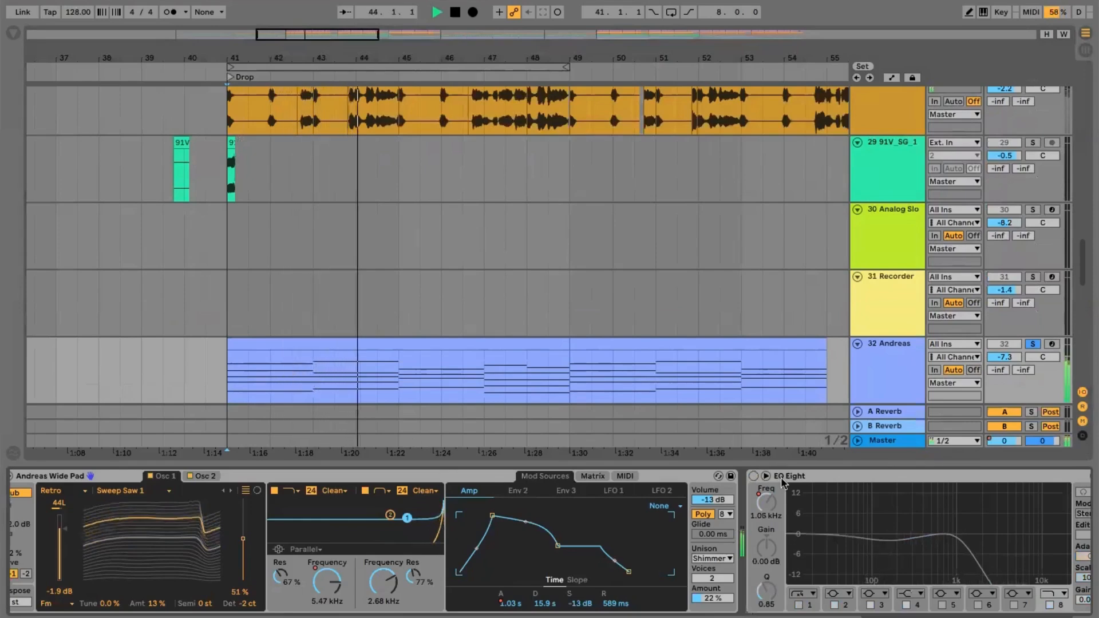
{"action": "left_click", "coordinate": [754, 476]}
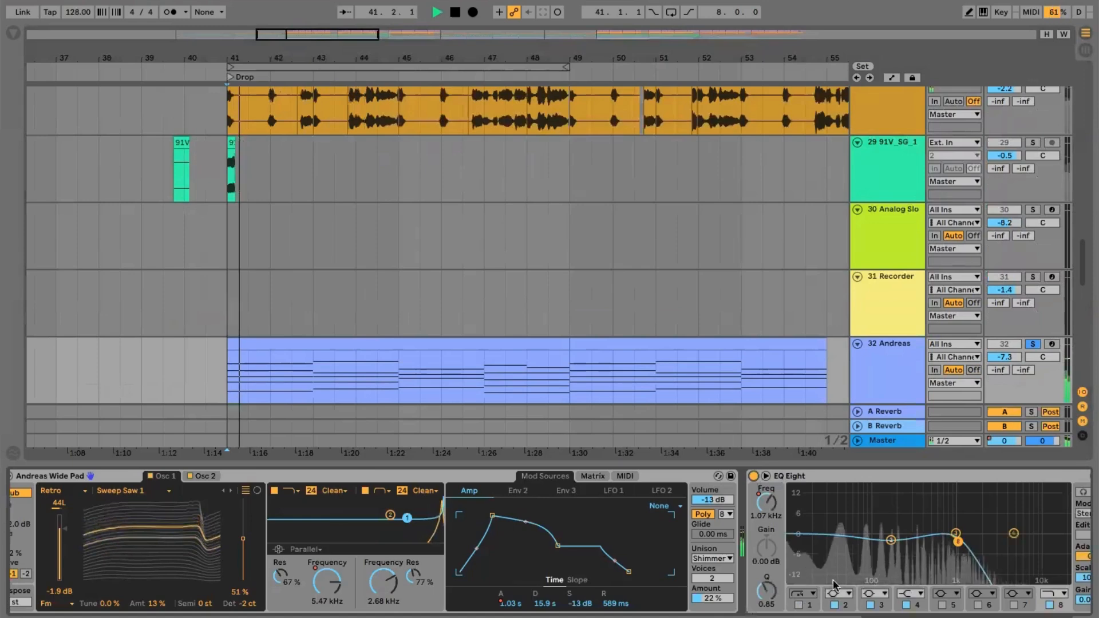
{"action": "left_click", "coordinate": [1049, 605]}
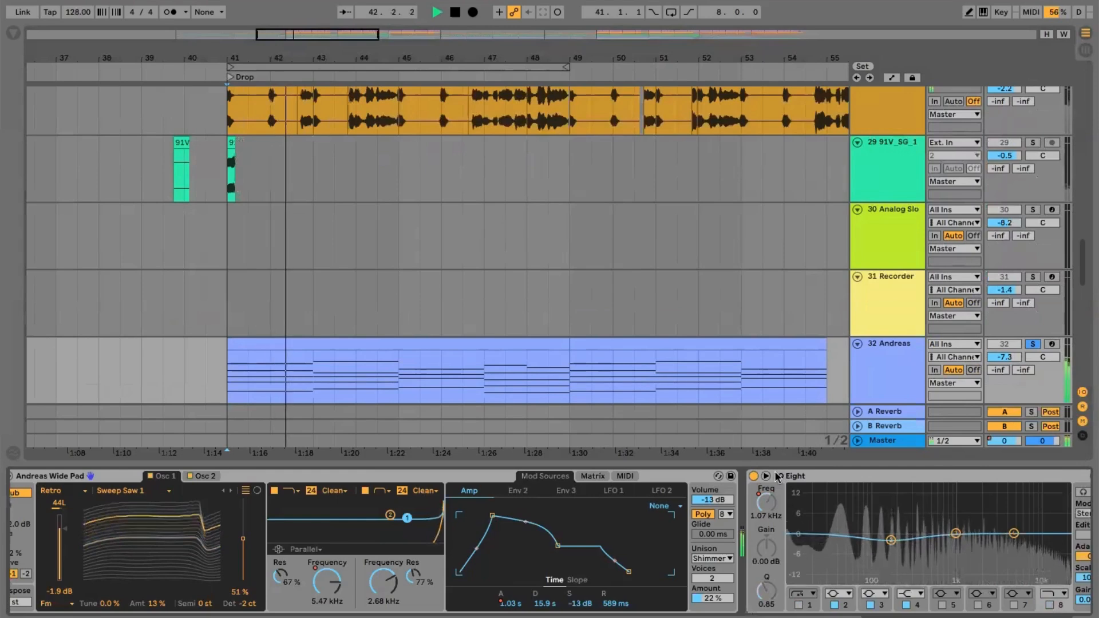
{"action": "key", "text": "space"}
Switch the pad's EQ Eight band 1 back on, play the result and reactivate band 8.
{"action": "left_click", "coordinate": [797, 605]}
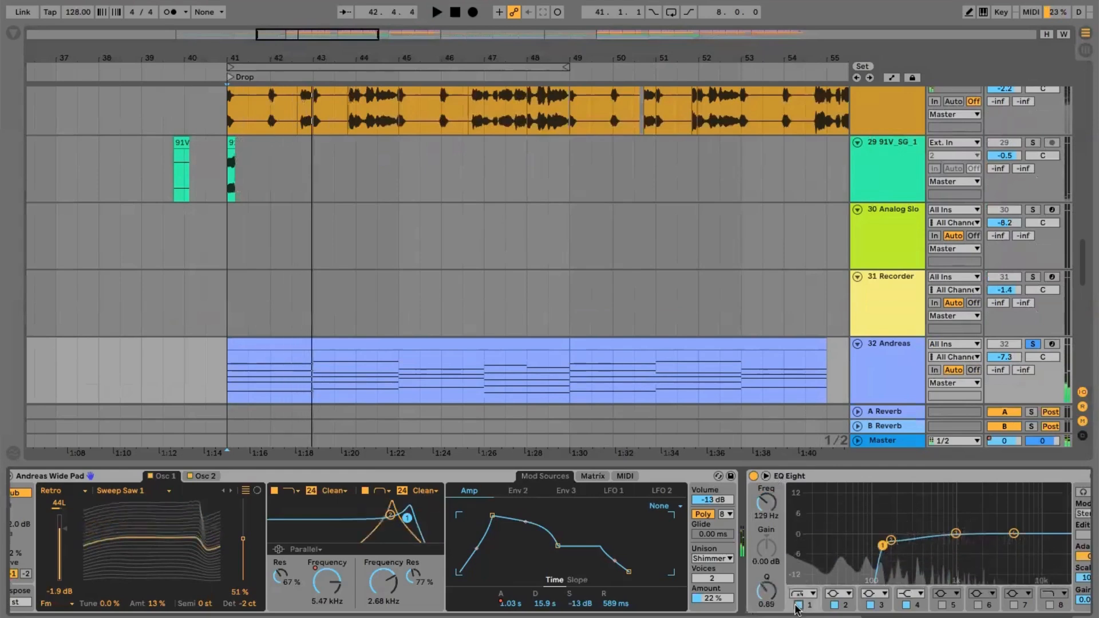
{"action": "key", "text": "space"}
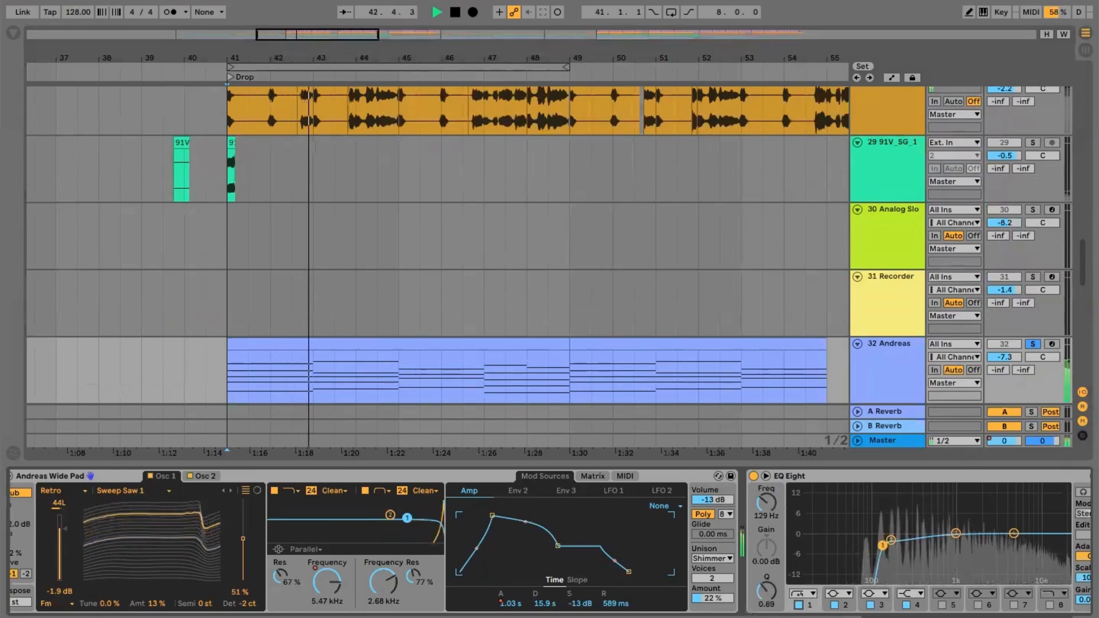
{"action": "key", "text": "space"}
{"action": "left_click", "coordinate": [1050, 605]}
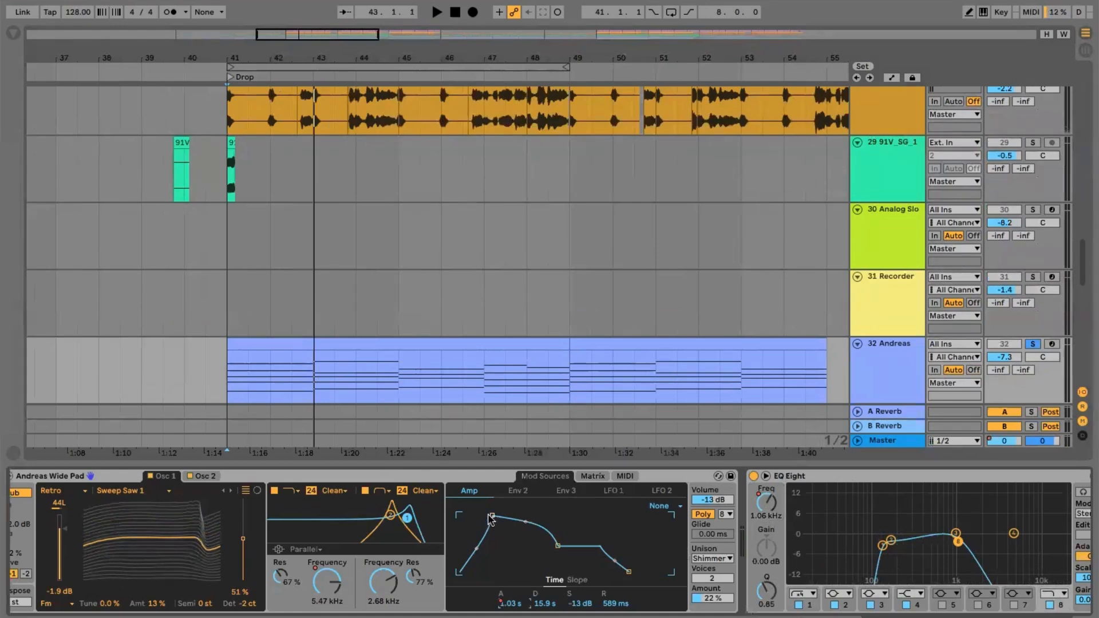
Play the pad with its amp envelope attack set to 0 ms, and lengthen the attack again for comparison.
{"action": "left_click_drag", "start_coordinate": [490, 517], "coordinate": [458, 517]}
{"action": "key", "text": "space"}
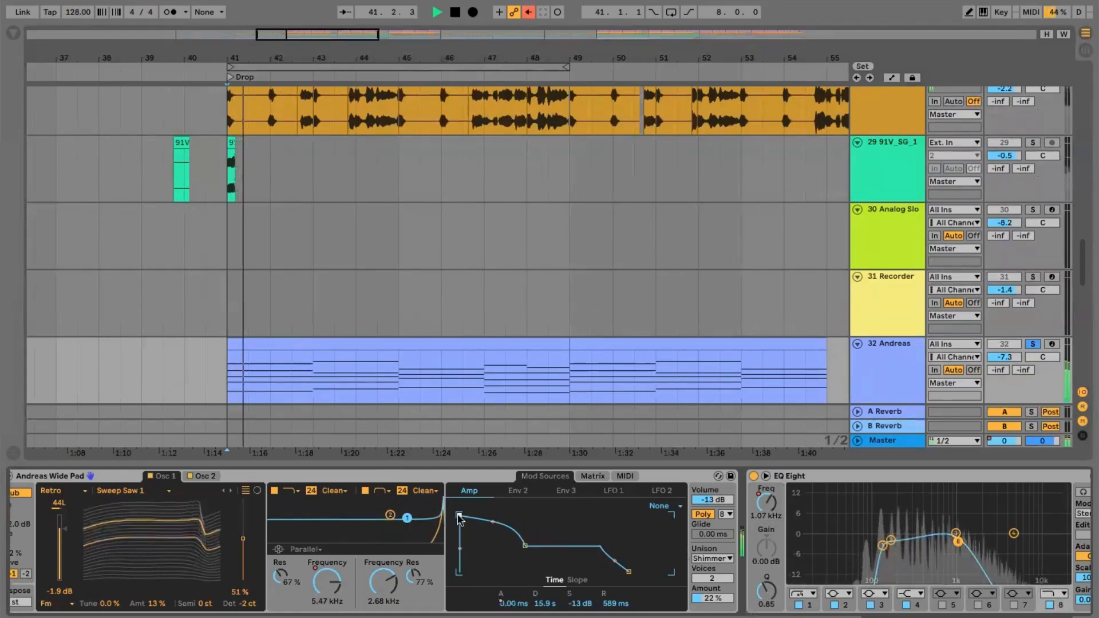
{"action": "left_click_drag", "start_coordinate": [459, 517], "coordinate": [513, 516]}
{"action": "key", "text": "space"}
Set the playback start to bar 49 and solo the Andreas pad on track 37.
{"action": "key", "text": "space"}
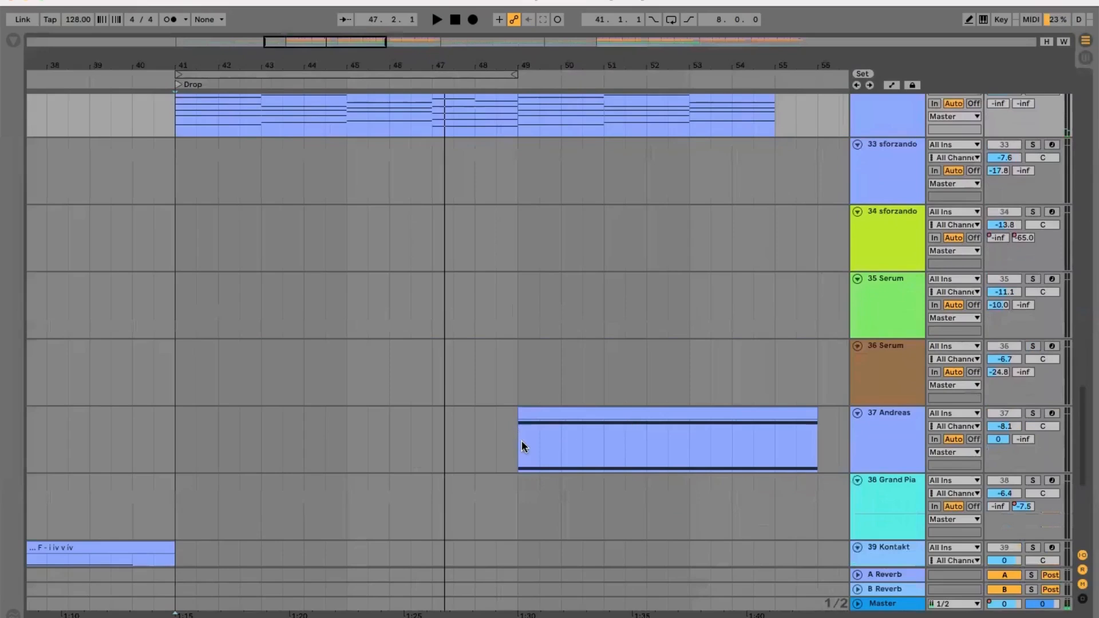
{"action": "left_click", "coordinate": [523, 446]}
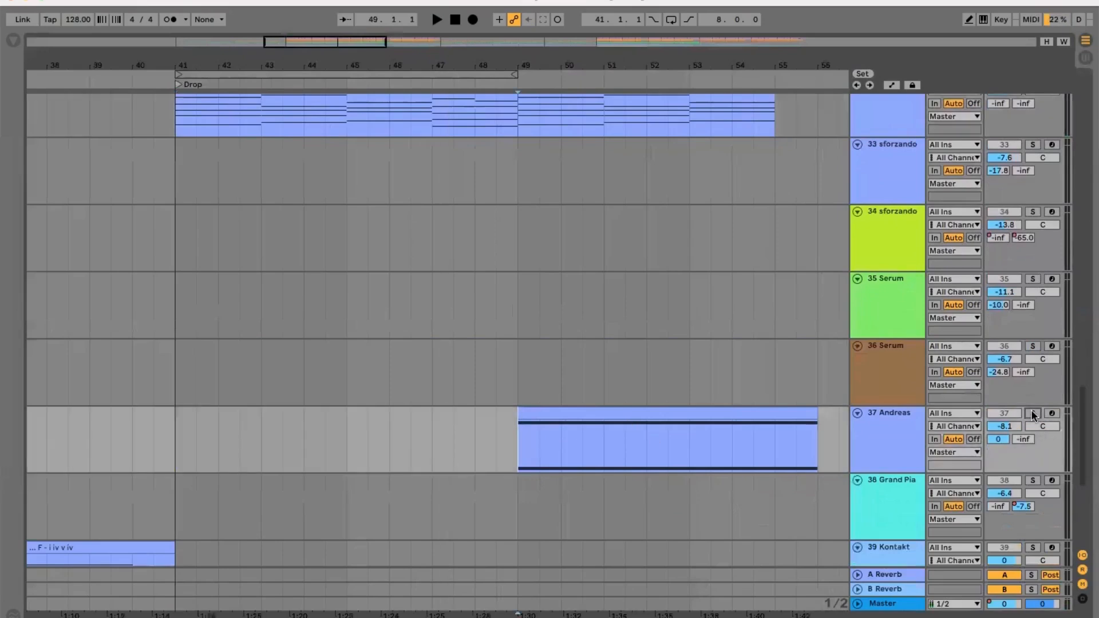
{"action": "left_click", "coordinate": [1032, 414]}
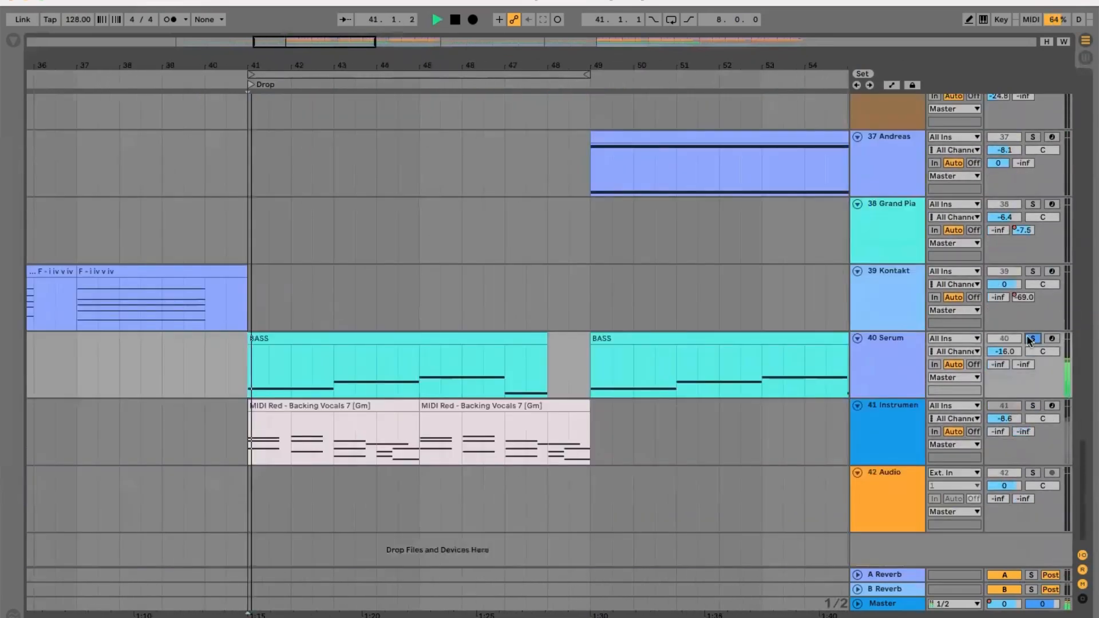
Solo the Serum bass on track 40 and show its device chain while the drop plays.
{"action": "left_click", "coordinate": [1032, 338]}
{"action": "double_click", "coordinate": [870, 334]}
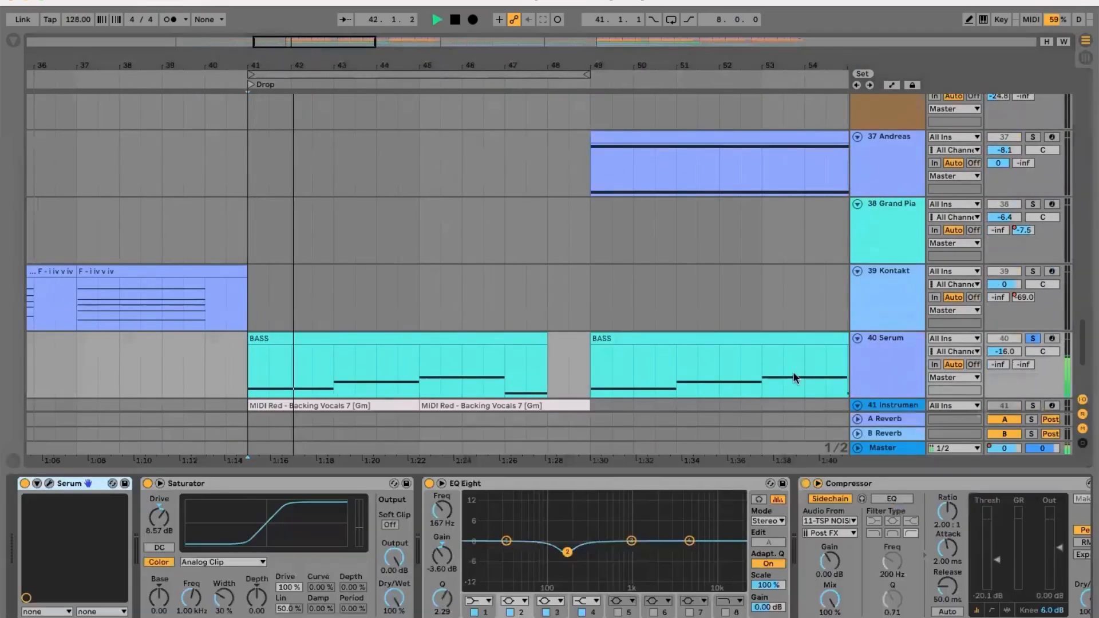
{"action": "key", "text": "space"}
Bypass the bass track's Saturator, EQ Eight and Compressor and play the unprocessed Serum sound.
{"action": "left_click", "coordinate": [148, 484]}
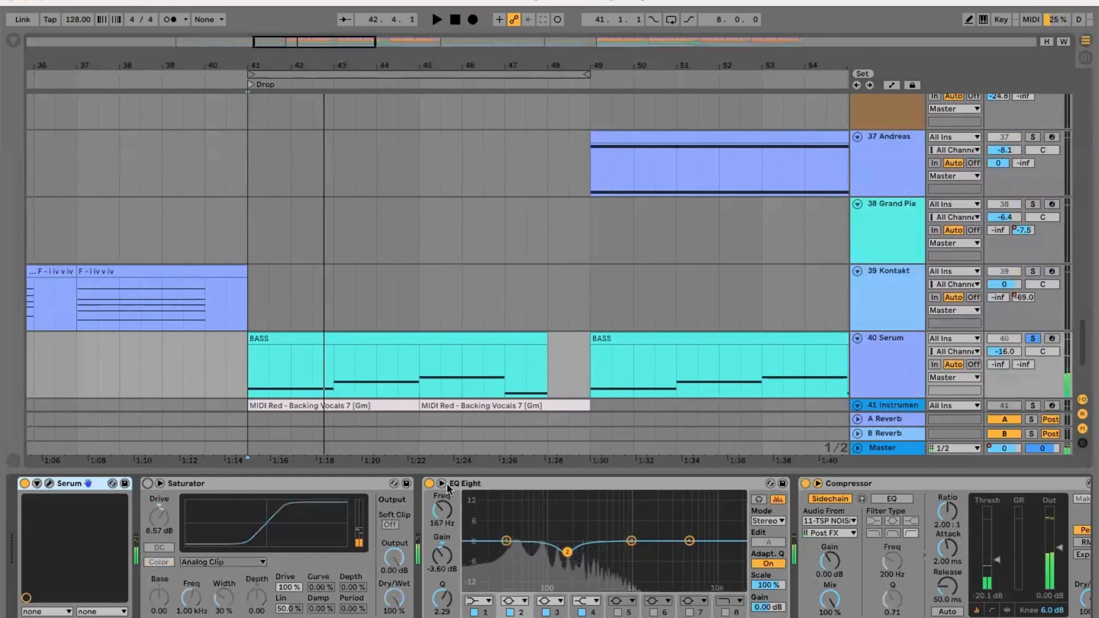
{"action": "left_click", "coordinate": [428, 483]}
{"action": "left_click", "coordinate": [806, 484]}
{"action": "key", "text": "space"}
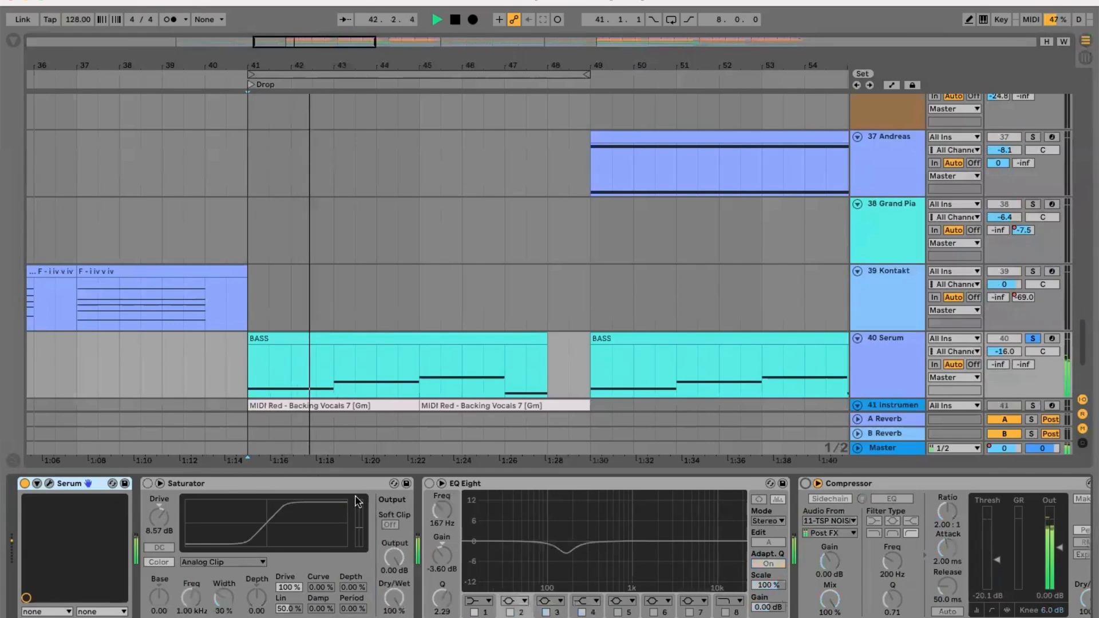
Switch the bass track's Saturator and EQ Eight back on and play the bass from bar 41.
{"action": "left_click", "coordinate": [147, 483]}
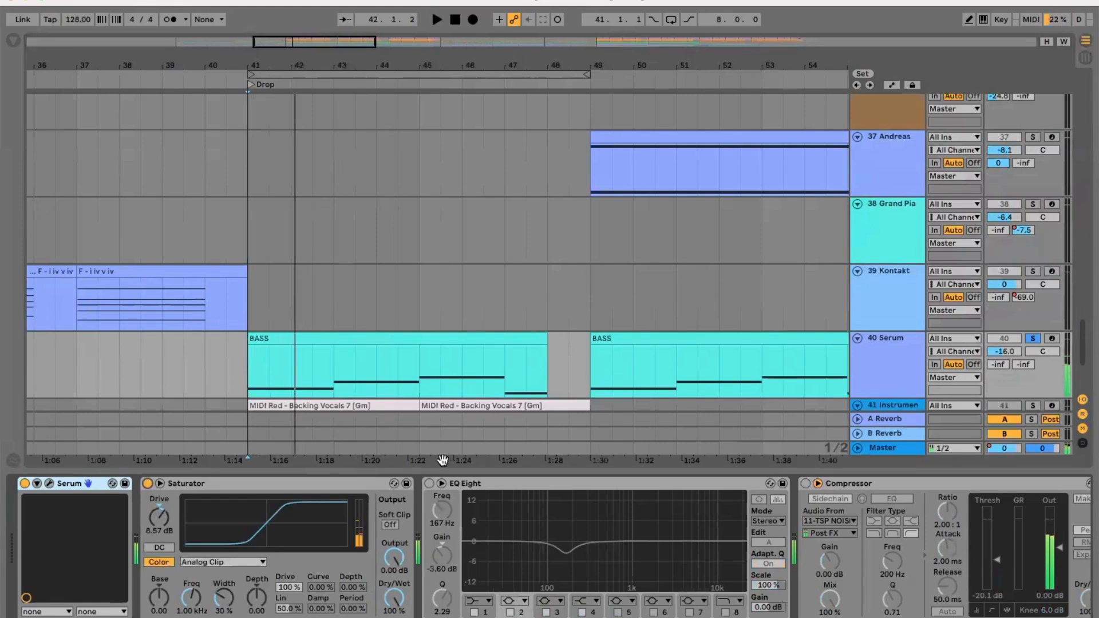
{"action": "left_click", "coordinate": [429, 483]}
{"action": "key", "text": "space"}
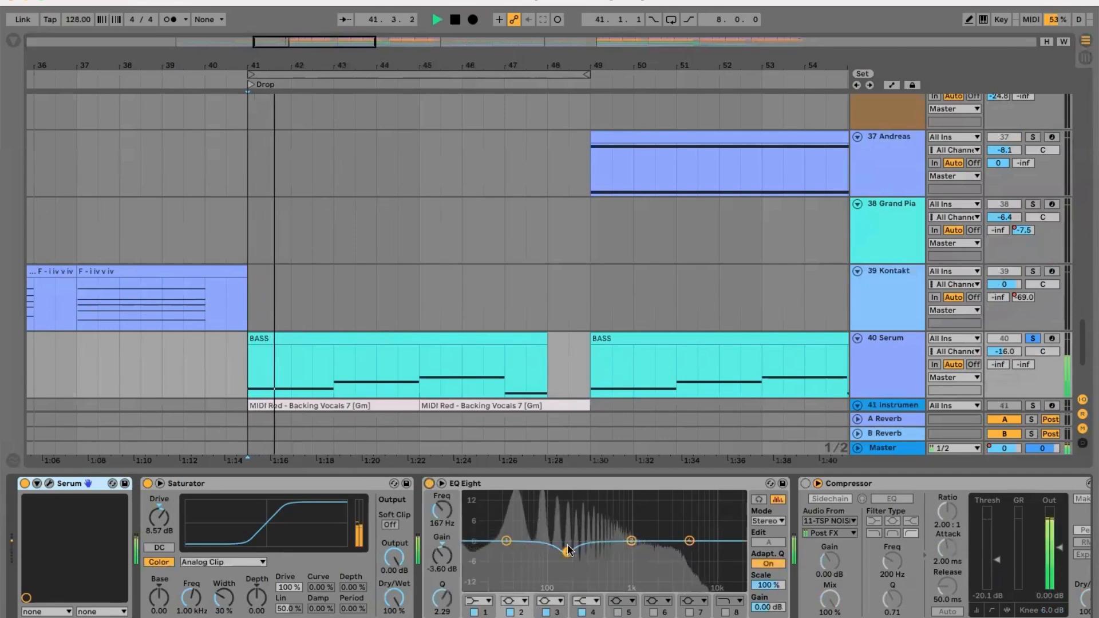
Try boosting the bass EQ's 167 Hz band to about 12 dB during playback, and undo the boost.
{"action": "left_click_drag", "start_coordinate": [568, 550], "coordinate": [567, 502]}
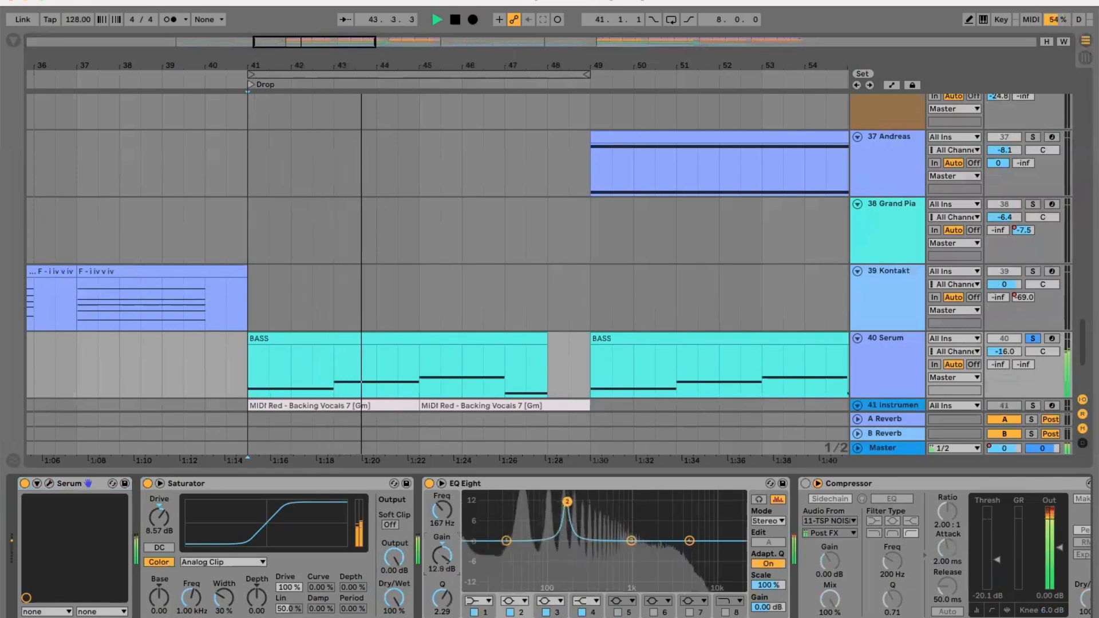
{"action": "key", "text": "super+z"}
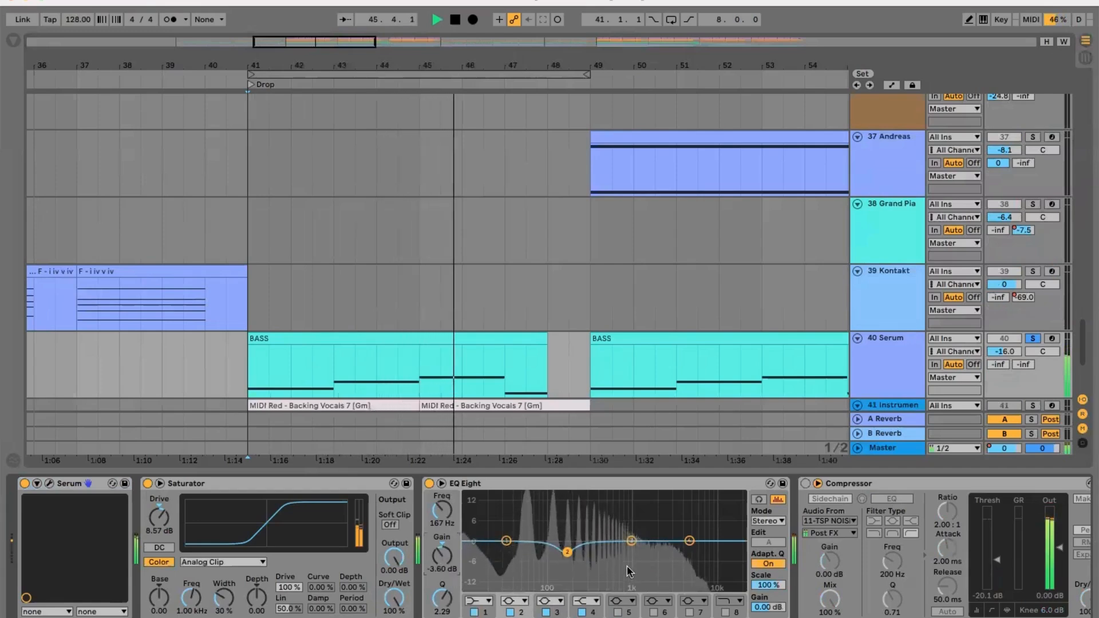
Switch the bass Compressor back on with its sidechain fed from 11-TSP NOISIA kick vadsige Fmaj, and play the bass from bar 41.
{"action": "key", "text": "space"}
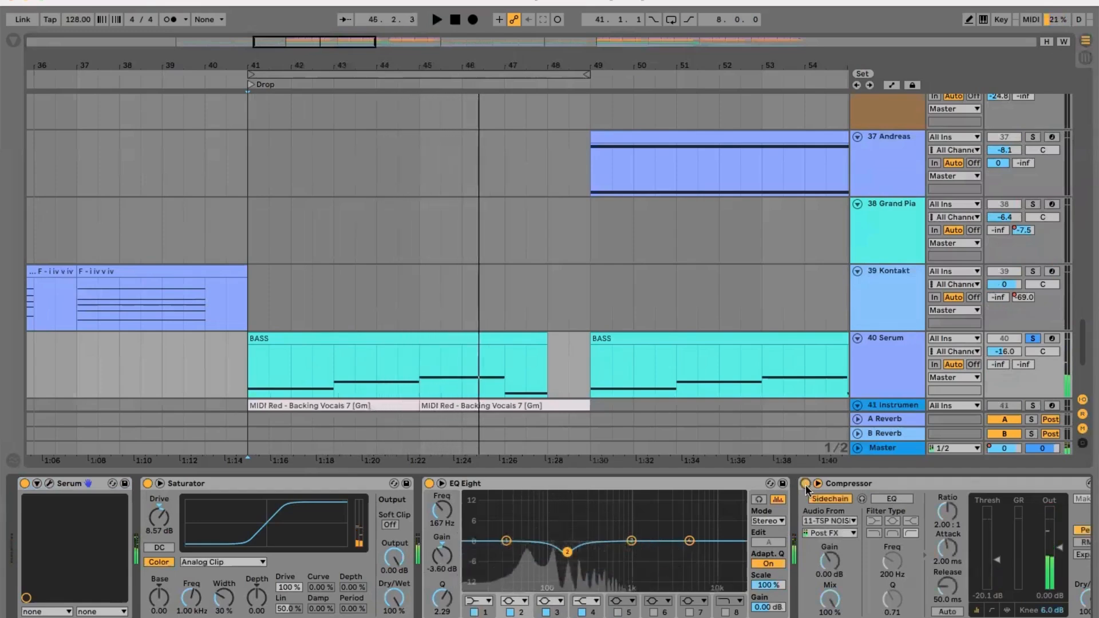
{"action": "left_click", "coordinate": [830, 520]}
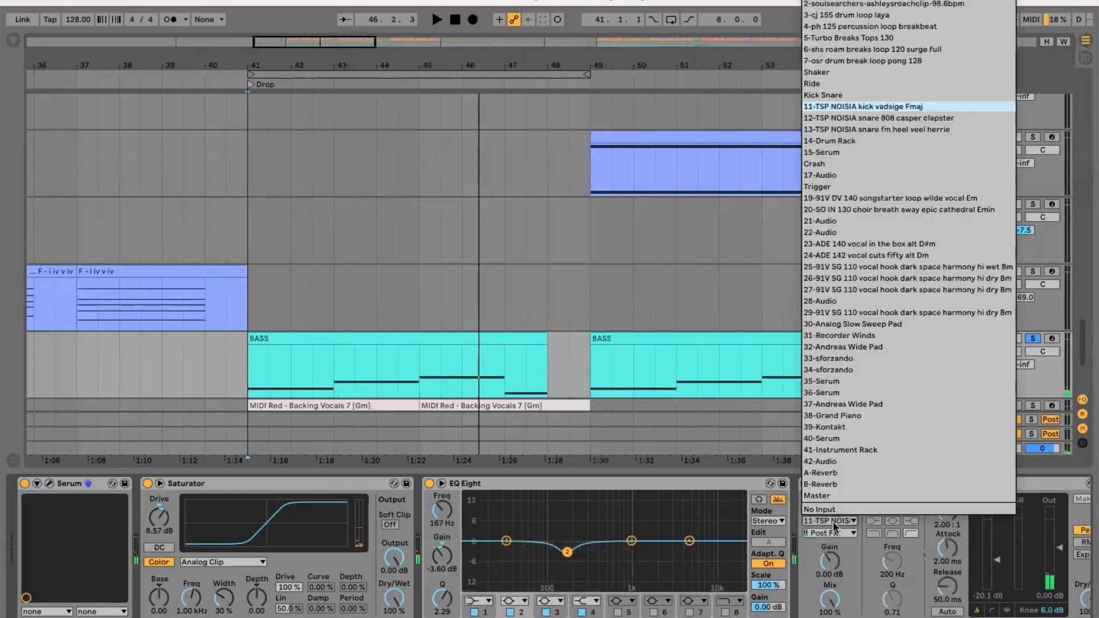
{"action": "left_click", "coordinate": [868, 110]}
{"action": "key", "text": "space"}
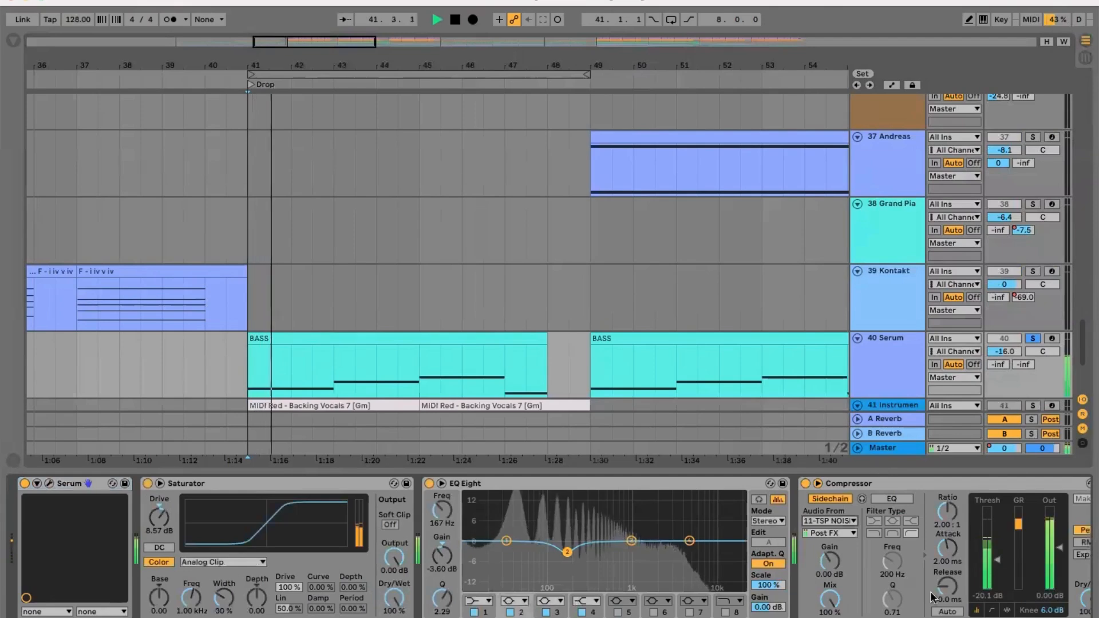
{"action": "key", "text": "alt+super+l"}
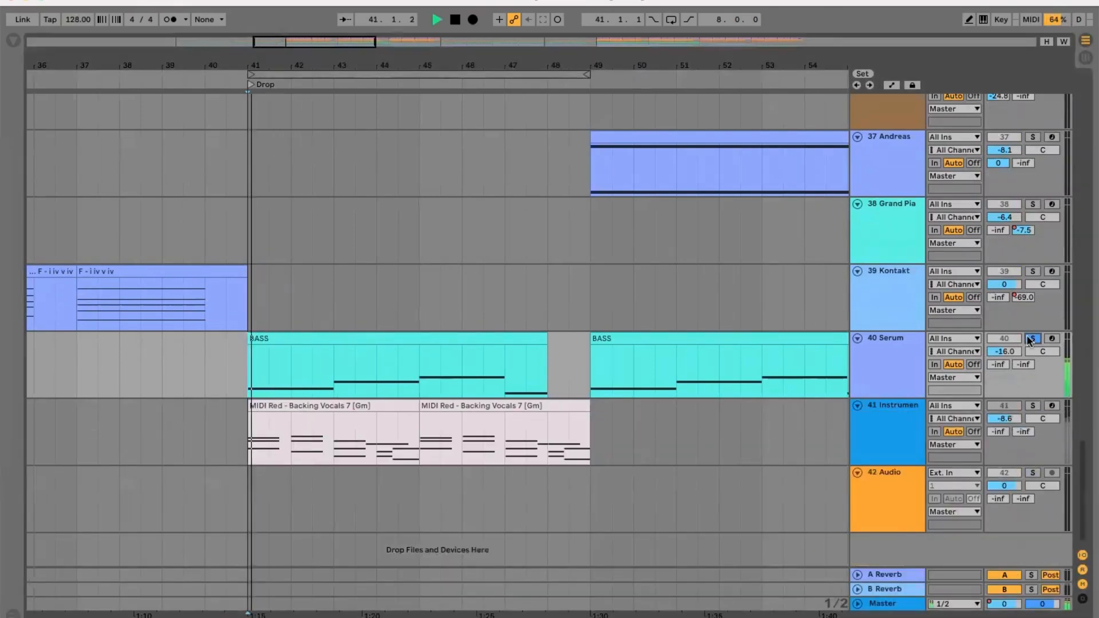
Solo vocal track 29 and play its clips at the start of the drop and from bar 56.
{"action": "scroll", "coordinate": [1027, 378], "scroll_direction": "up", "scroll_amount": 15}
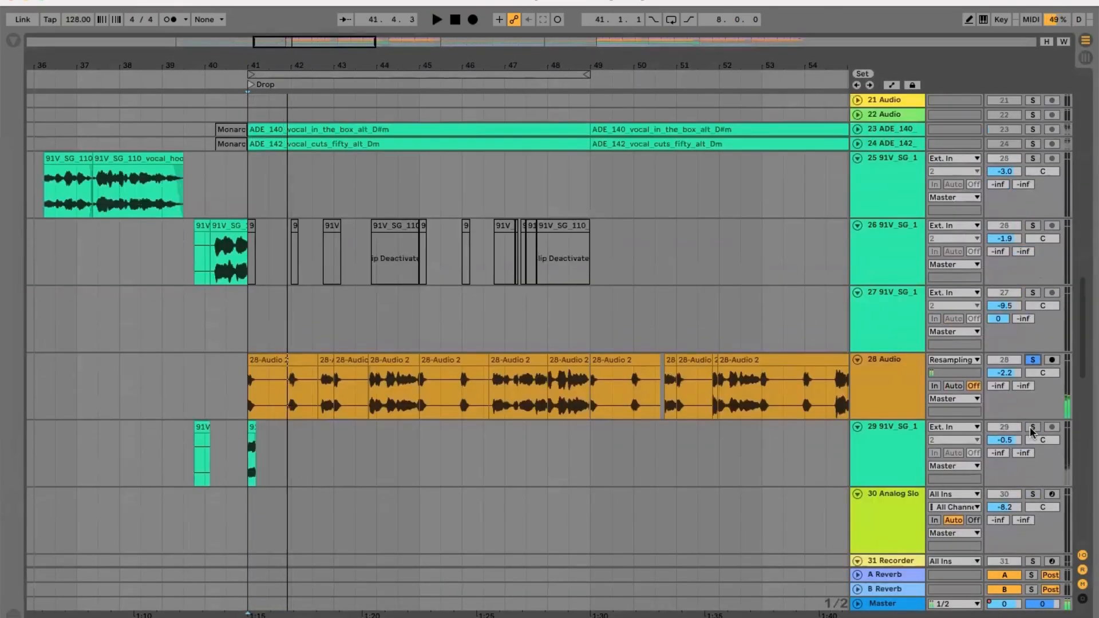
{"action": "key", "text": "space"}
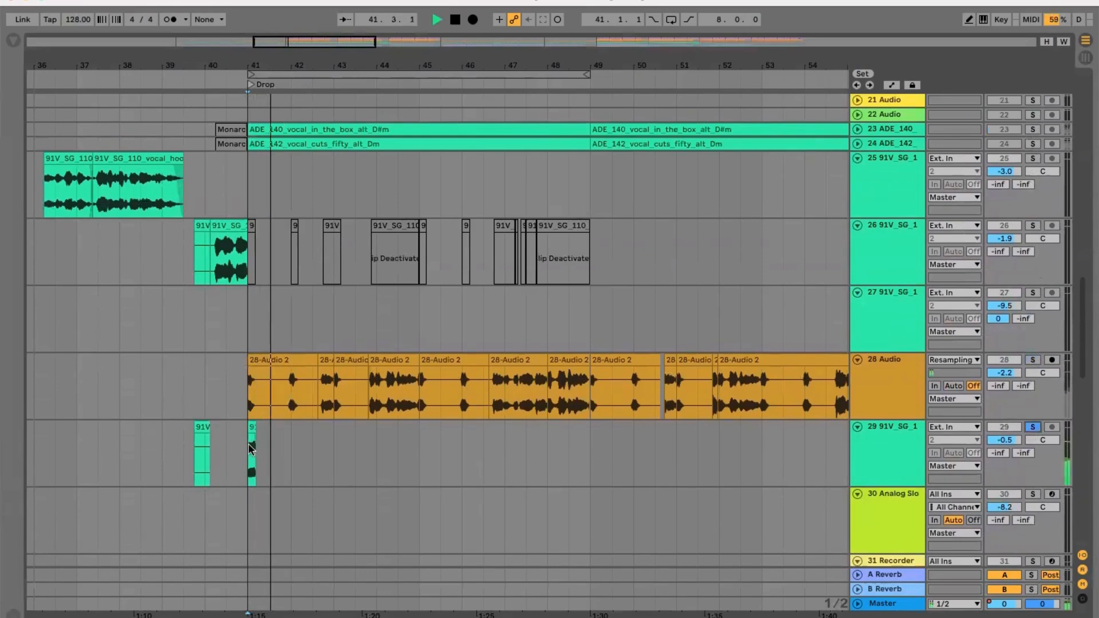
{"action": "scroll", "coordinate": [430, 449], "scroll_direction": "right", "scroll_amount": 5}
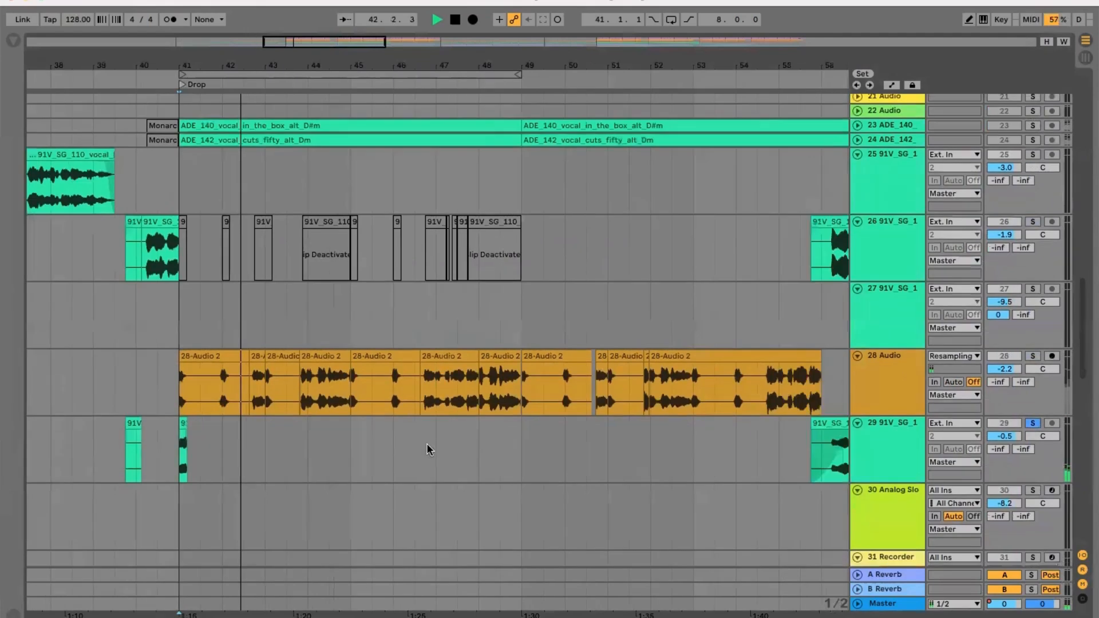
{"action": "left_click", "coordinate": [774, 466]}
{"action": "key", "text": "space"}
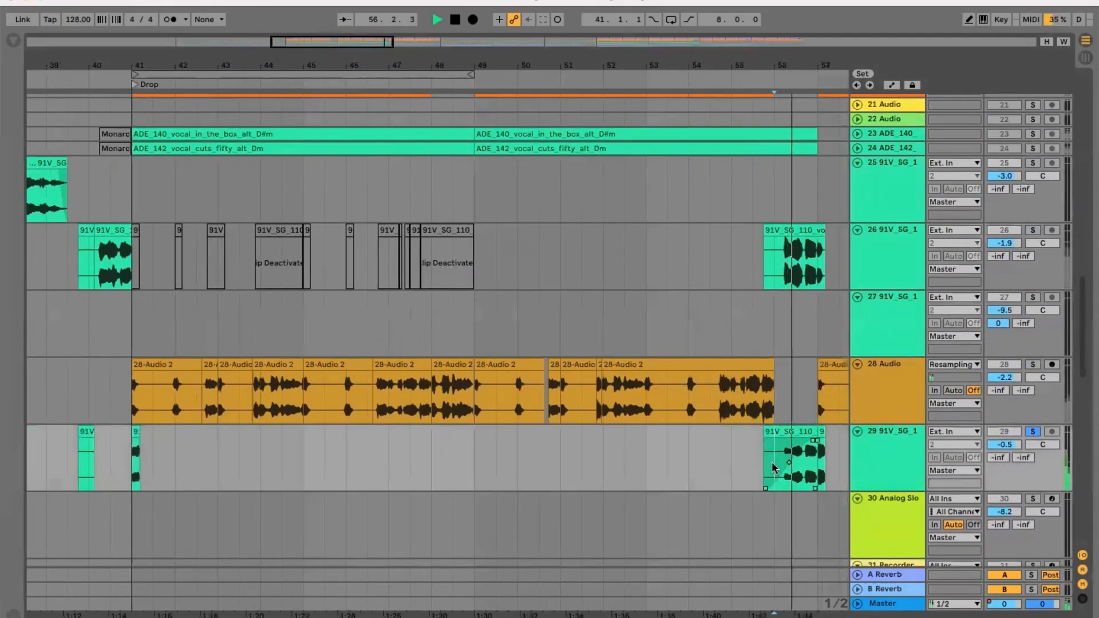
Solo vocal track 26 together with track 29 and play both layers from bar 56.
{"action": "left_click", "coordinate": [784, 266]}
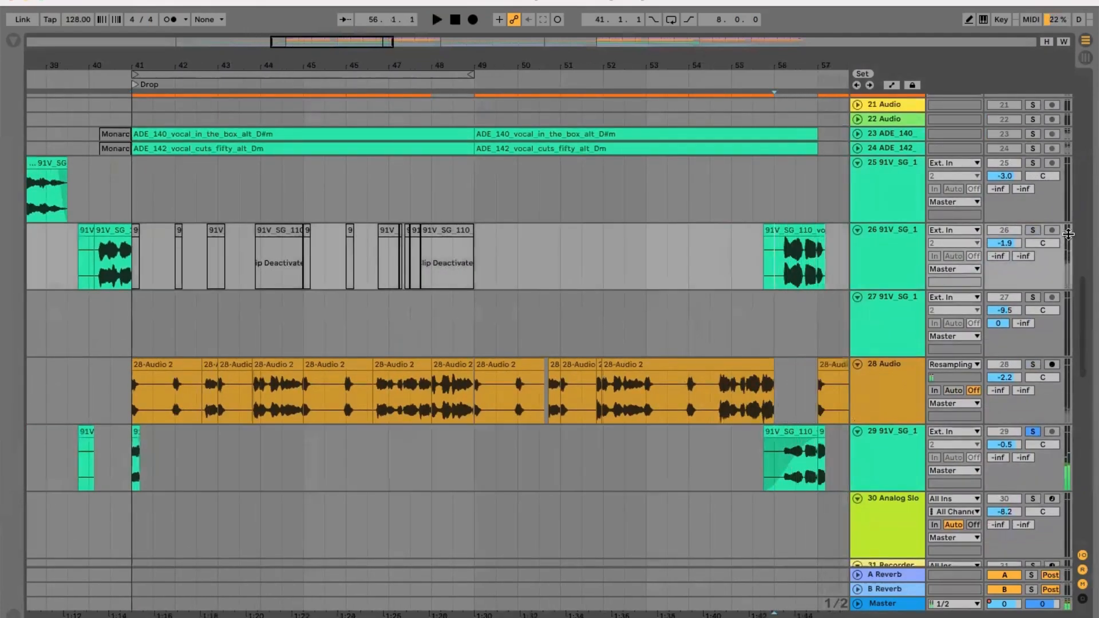
{"action": "left_click", "coordinate": [1034, 230]}
{"action": "key", "text": "space"}
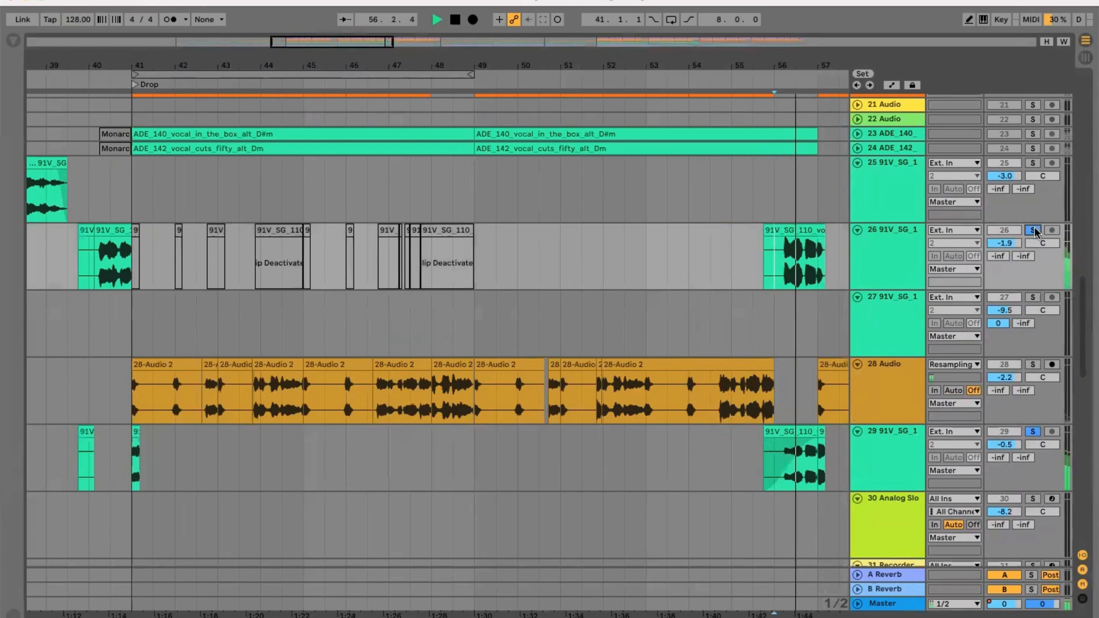
{"action": "key", "text": "space"}
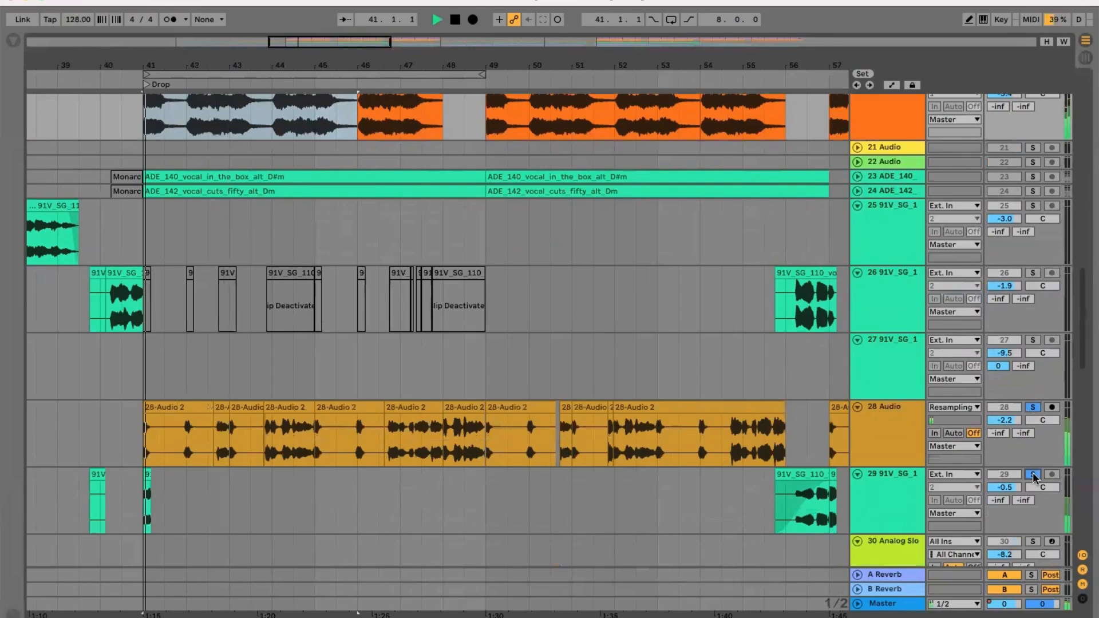
Add Andreas pad tracks 32 and 37 and Serum bass track 40 to the soloed layers while the drop plays from bar 41.
{"action": "scroll", "coordinate": [600, 526], "scroll_direction": "down", "scroll_amount": 5}
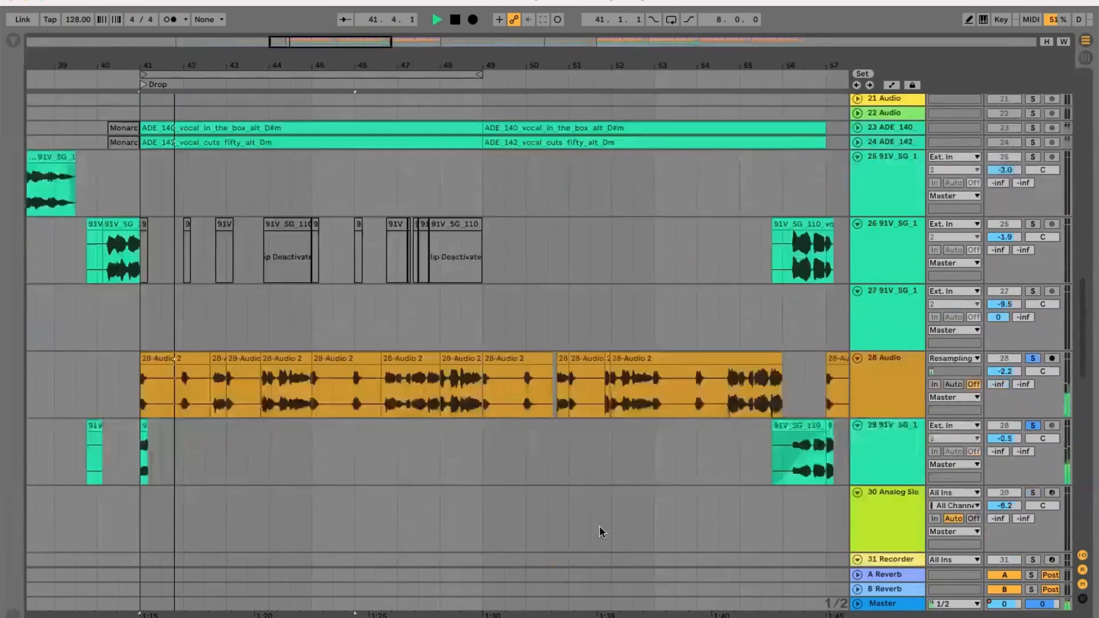
{"action": "scroll", "coordinate": [599, 525], "scroll_direction": "down", "scroll_amount": 1}
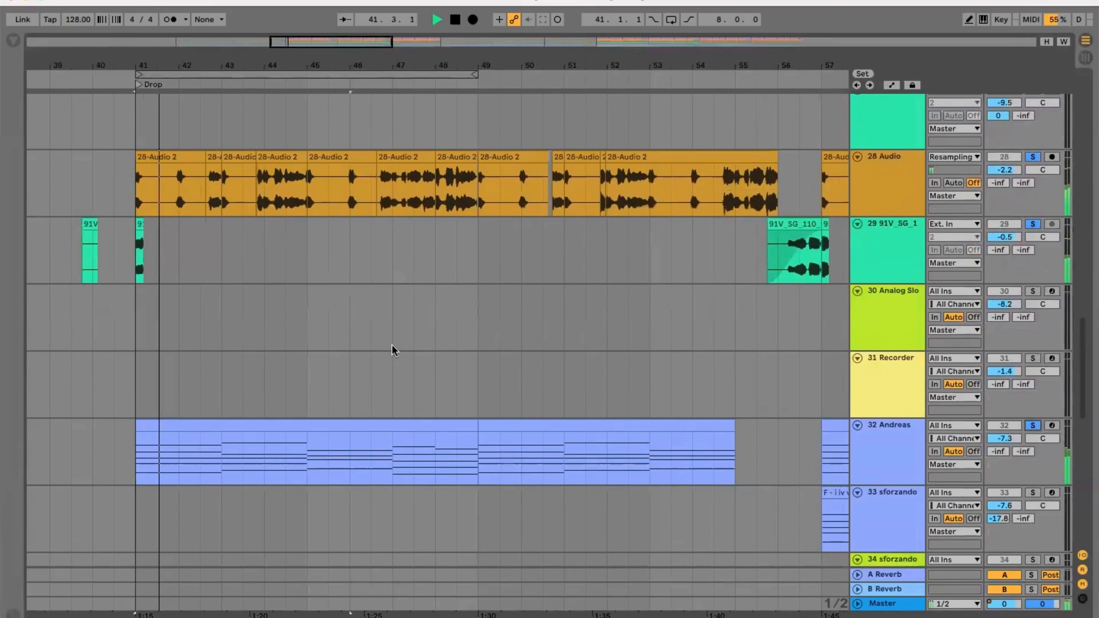
{"action": "scroll", "coordinate": [391, 347], "scroll_direction": "down", "scroll_amount": 4}
{"action": "scroll", "coordinate": [393, 346], "scroll_direction": "down", "scroll_amount": 6}
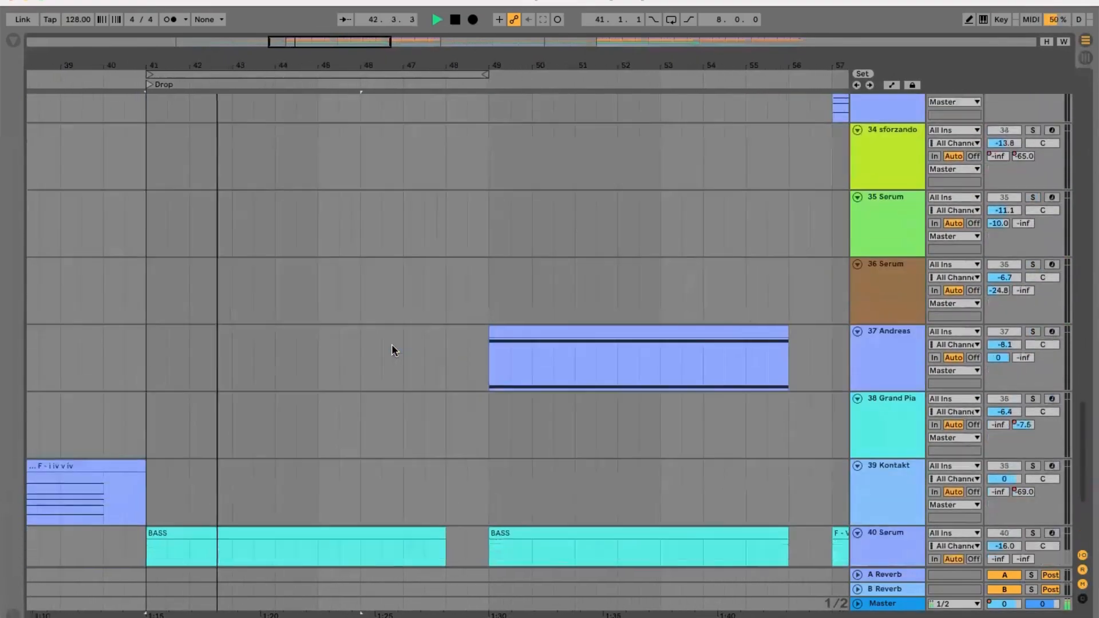
{"action": "left_click", "coordinate": [1033, 258]}
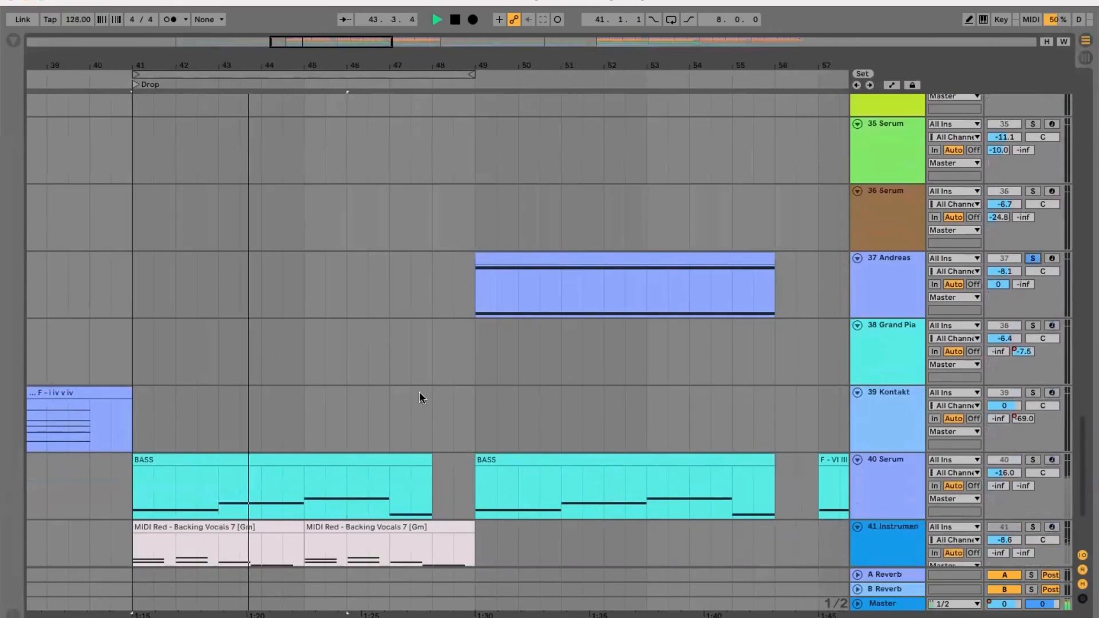
{"action": "scroll", "coordinate": [420, 396], "scroll_direction": "down", "scroll_amount": 1}
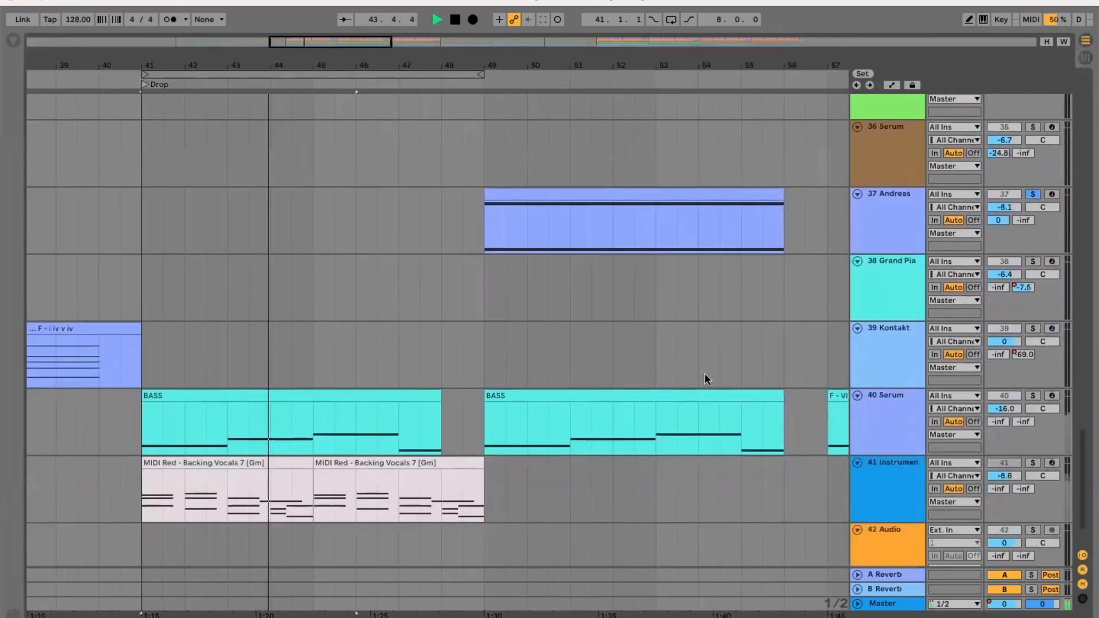
{"action": "left_click", "coordinate": [1033, 396]}
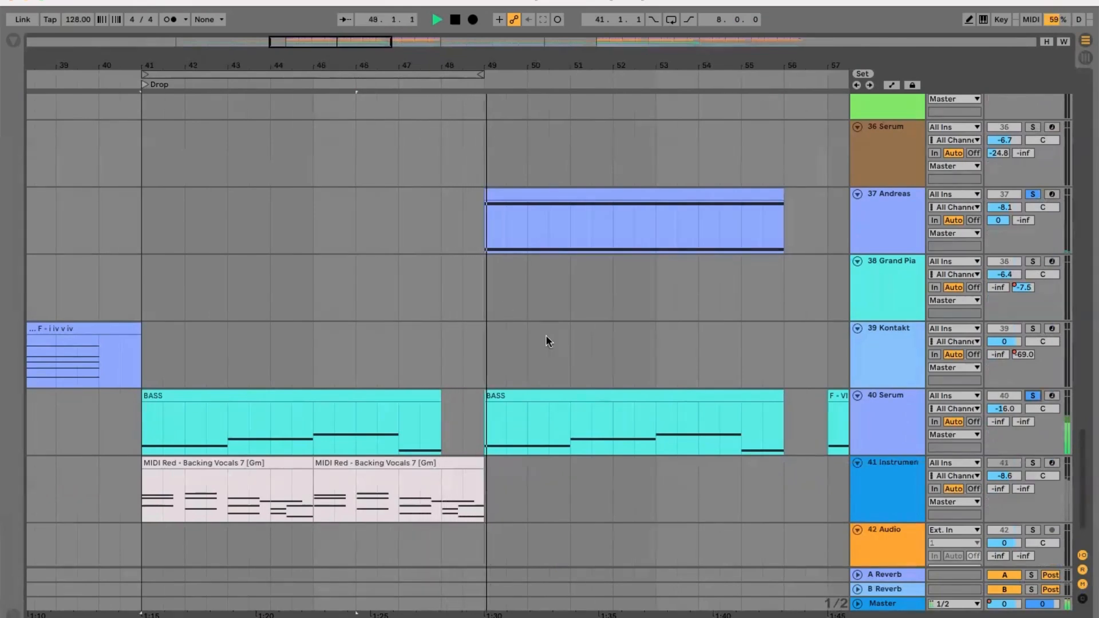
Play the soloed layers into the drop's second half from bar 49, reviewing the tracks from the bass up to the drums.
{"action": "scroll", "coordinate": [545, 335], "scroll_direction": "up", "scroll_amount": 2}
{"action": "scroll", "coordinate": [545, 335], "scroll_direction": "left", "scroll_amount": 2}
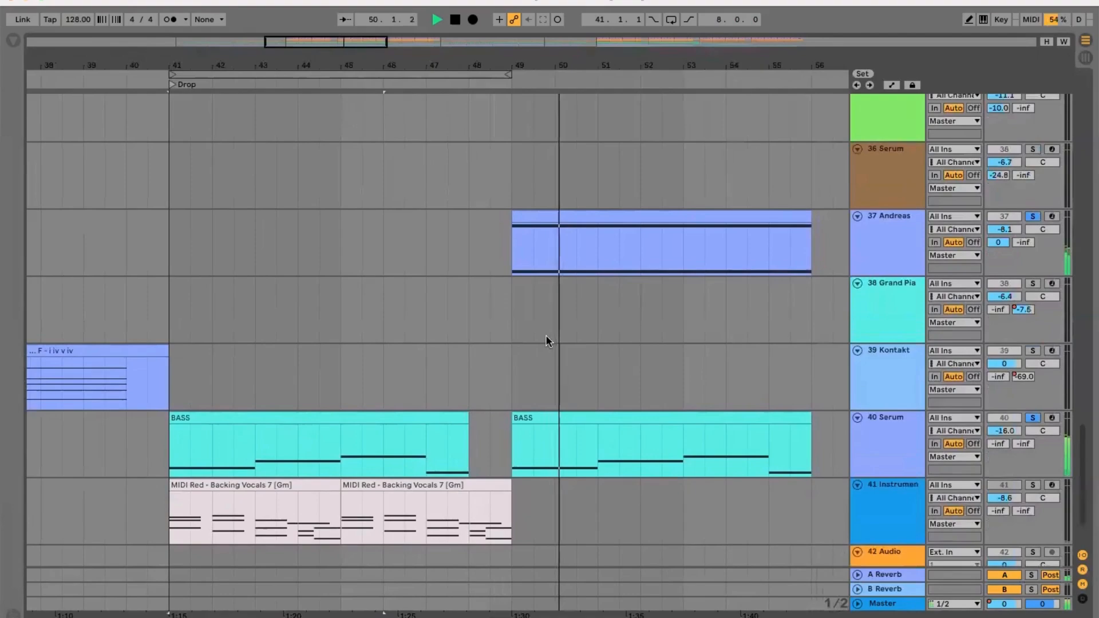
{"action": "scroll", "coordinate": [545, 335], "scroll_direction": "up", "scroll_amount": 10}
{"action": "scroll", "coordinate": [545, 334], "scroll_direction": "right", "scroll_amount": 1}
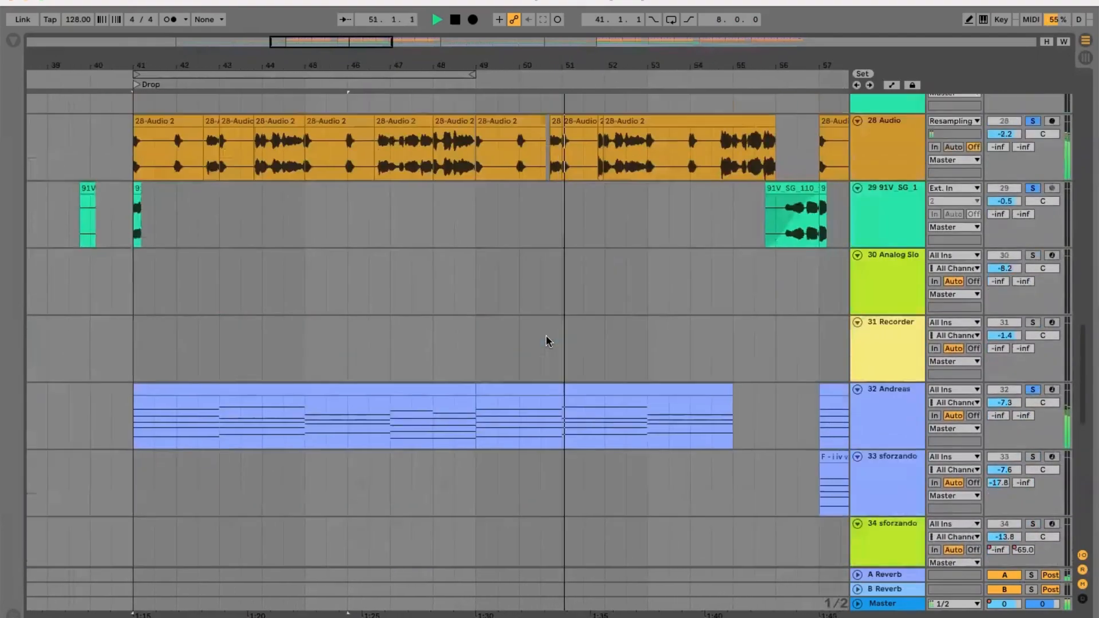
{"action": "scroll", "coordinate": [546, 338], "scroll_direction": "up", "scroll_amount": 12}
{"action": "scroll", "coordinate": [546, 338], "scroll_direction": "right", "scroll_amount": 1}
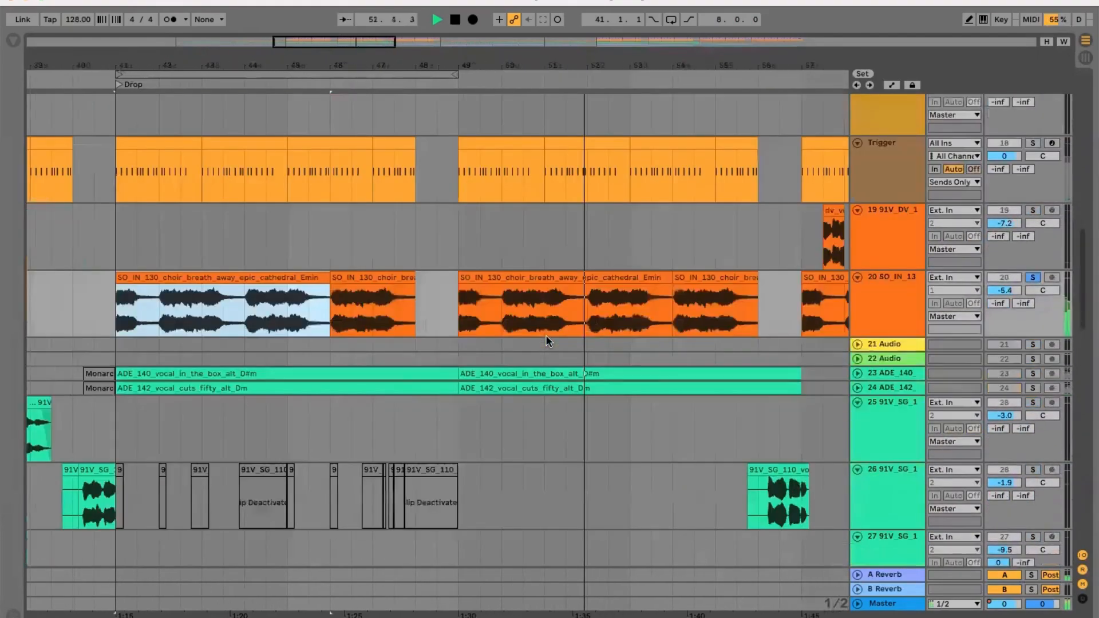
{"action": "scroll", "coordinate": [547, 340], "scroll_direction": "up", "scroll_amount": 10}
{"action": "scroll", "coordinate": [546, 341], "scroll_direction": "right", "scroll_amount": 1}
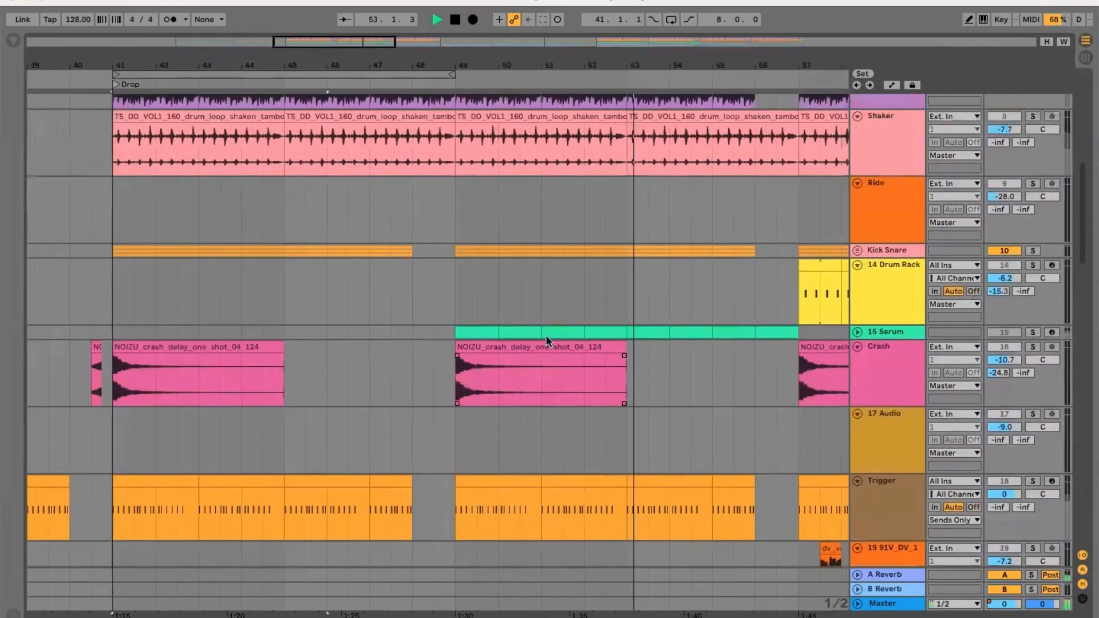
{"action": "key", "text": "space"}
Solo only vocal track 19 and play its chops near bar 57.
{"action": "scroll", "coordinate": [555, 392], "scroll_direction": "right", "scroll_amount": 6}
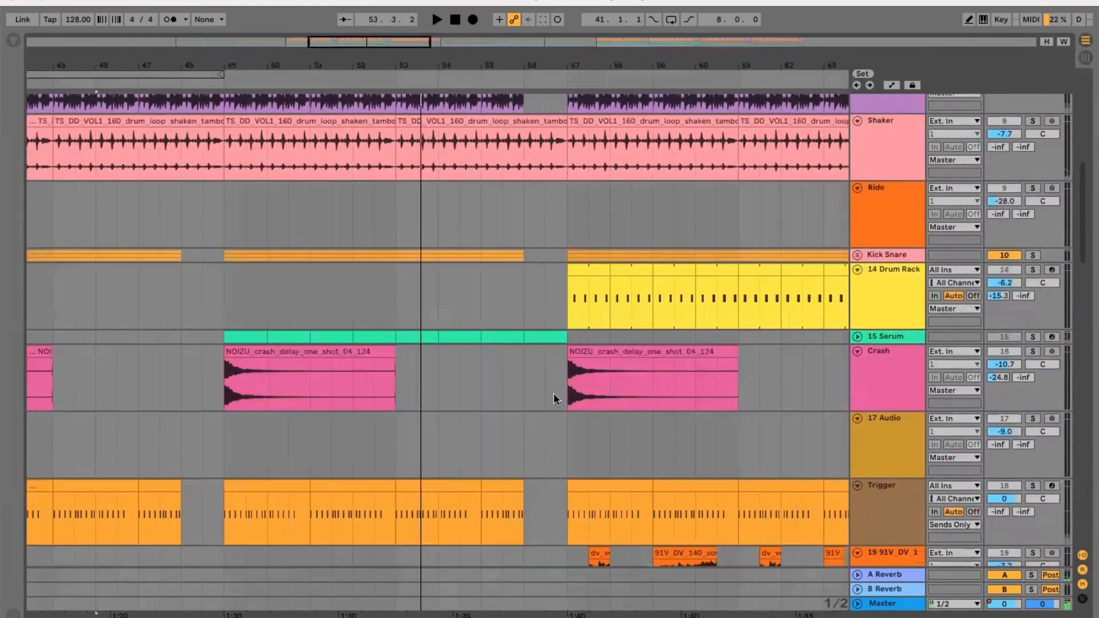
{"action": "scroll", "coordinate": [552, 393], "scroll_direction": "down", "scroll_amount": 5}
{"action": "scroll", "coordinate": [553, 393], "scroll_direction": "right", "scroll_amount": 3}
{"action": "scroll", "coordinate": [608, 440], "scroll_direction": "down", "scroll_amount": 5}
{"action": "scroll", "coordinate": [607, 434], "scroll_direction": "down", "scroll_amount": 2}
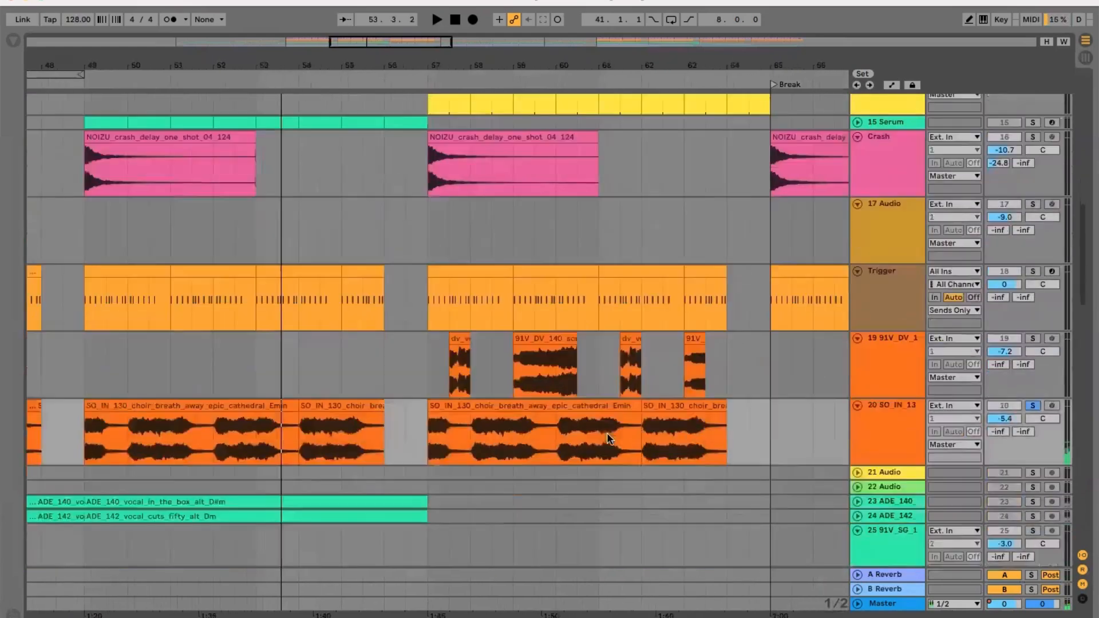
{"action": "left_click", "coordinate": [1030, 337]}
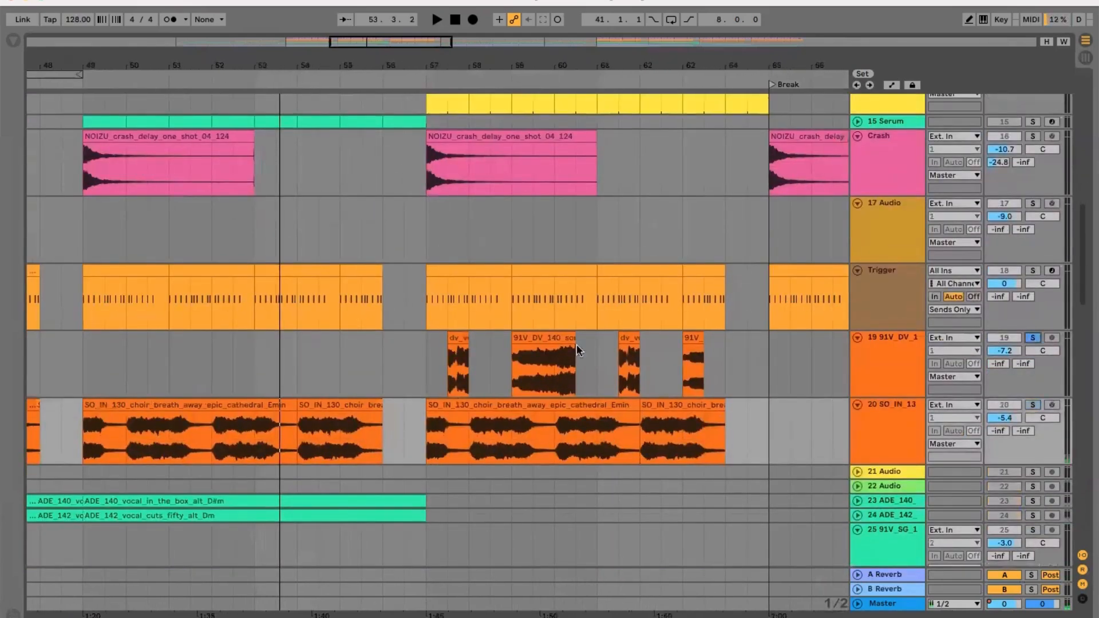
{"action": "left_click", "coordinate": [435, 361]}
{"action": "key", "text": "space"}
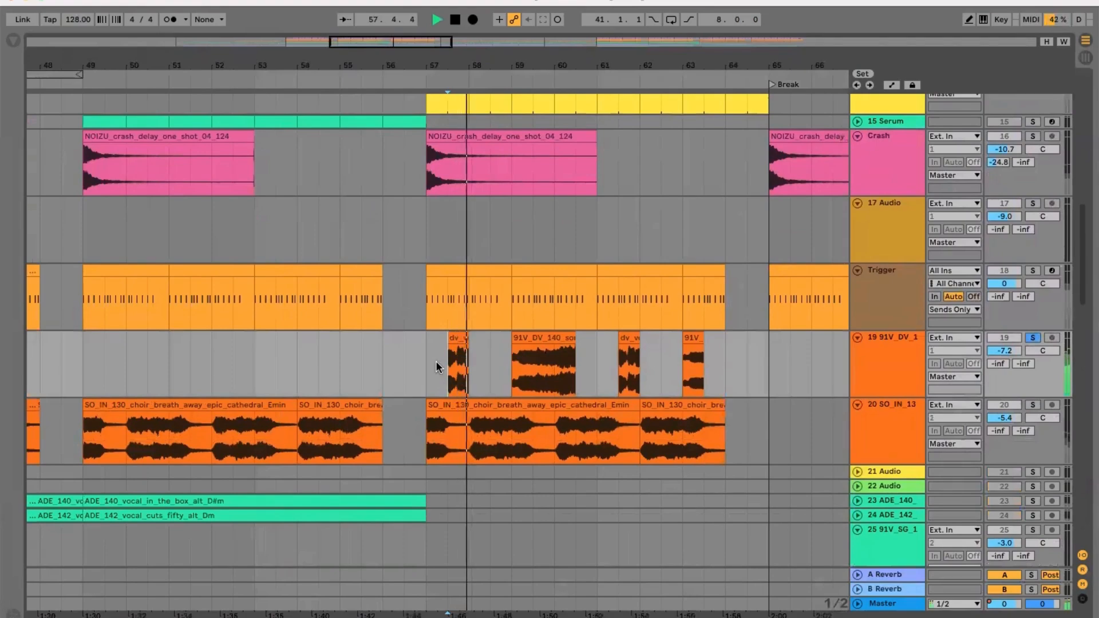
{"action": "key", "text": "space"}
Loop bars 57 to 65 and play track 19 together with the soloed choir track 20.
{"action": "left_click_drag", "start_coordinate": [427, 372], "coordinate": [746, 389]}
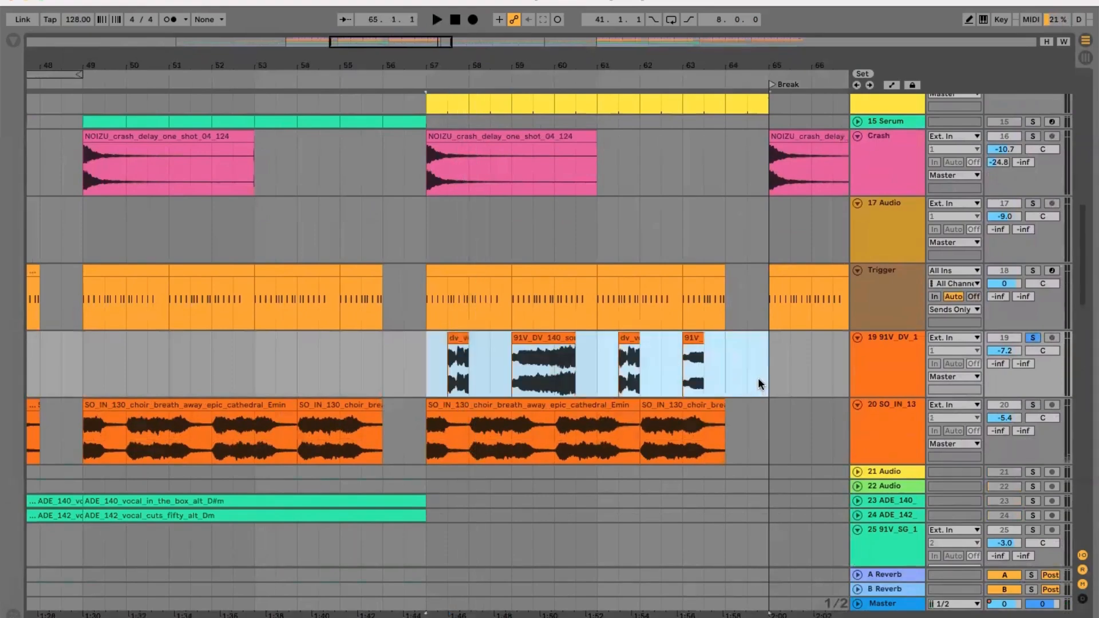
{"action": "key", "text": "super+l"}
{"action": "left_click", "coordinate": [1030, 404], "text": "super"}
{"action": "left_click", "coordinate": [425, 430]}
{"action": "key", "text": "space"}
{"action": "scroll", "coordinate": [425, 435], "scroll_direction": "down", "scroll_amount": 5}
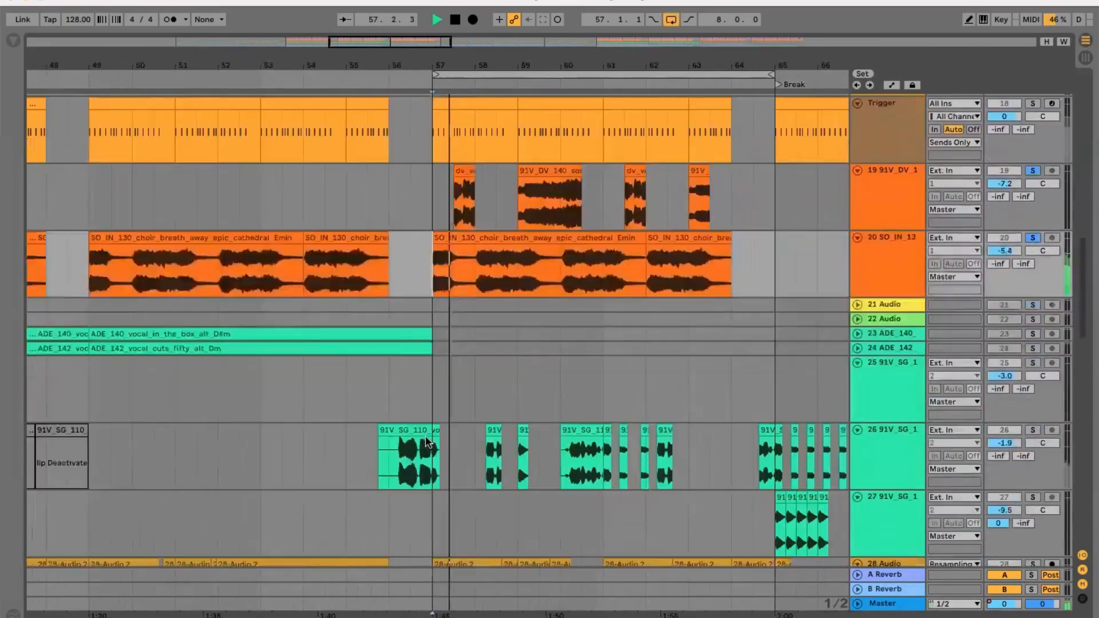
{"action": "key", "text": "space"}
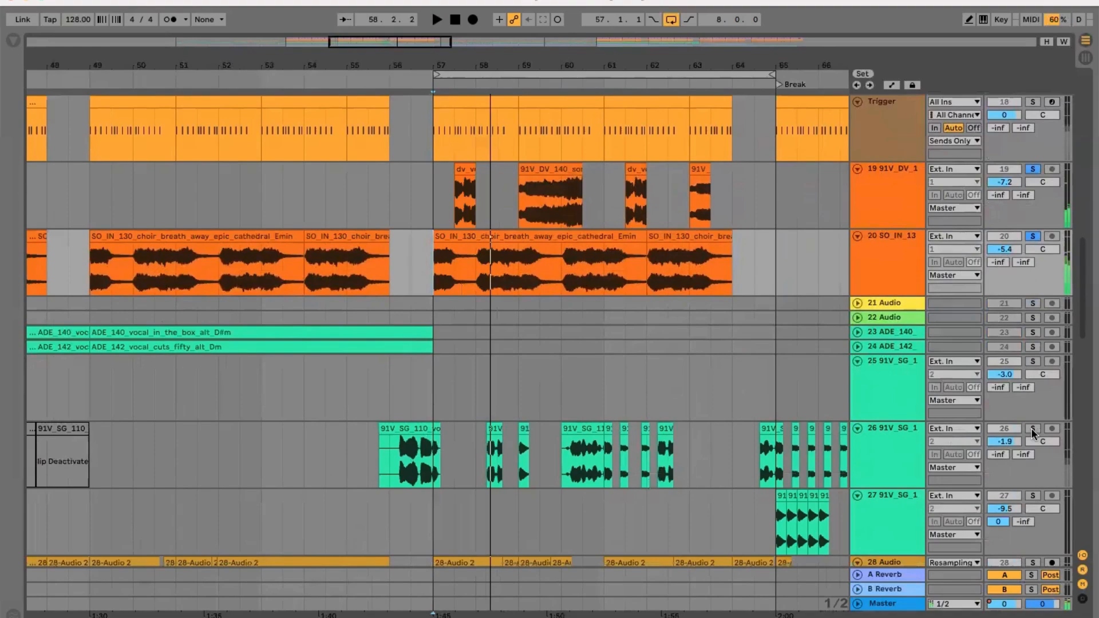
Play vocal chop track 26 with the other soloed layers from bar 57 and open its short clip at bar 59.
{"action": "left_click", "coordinate": [433, 458]}
{"action": "scroll", "coordinate": [434, 457], "scroll_direction": "down", "scroll_amount": 4}
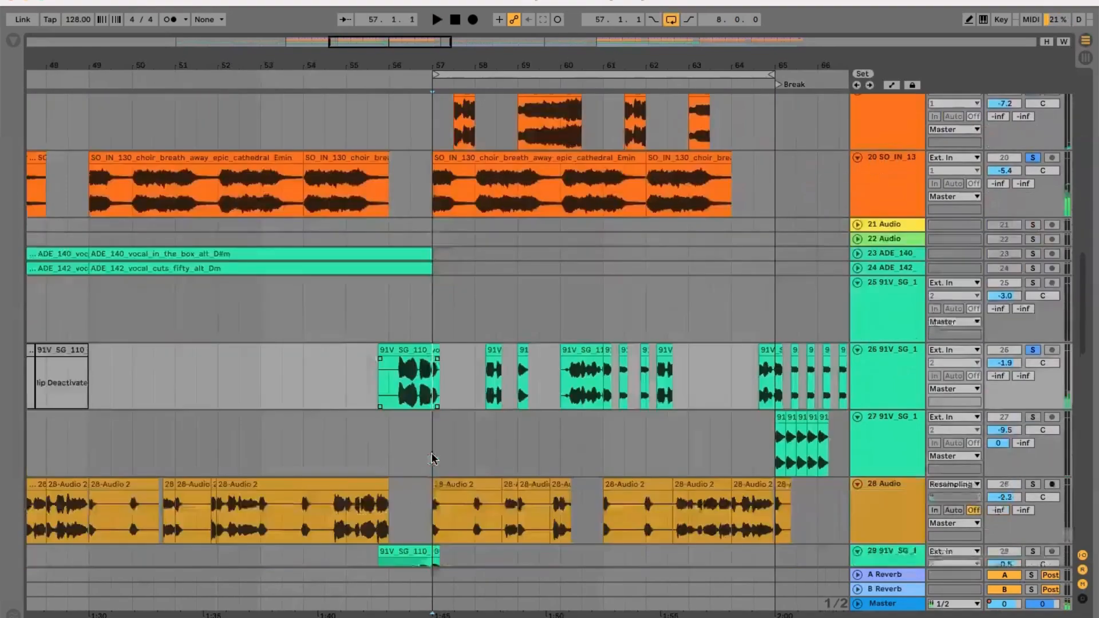
{"action": "key", "text": "space"}
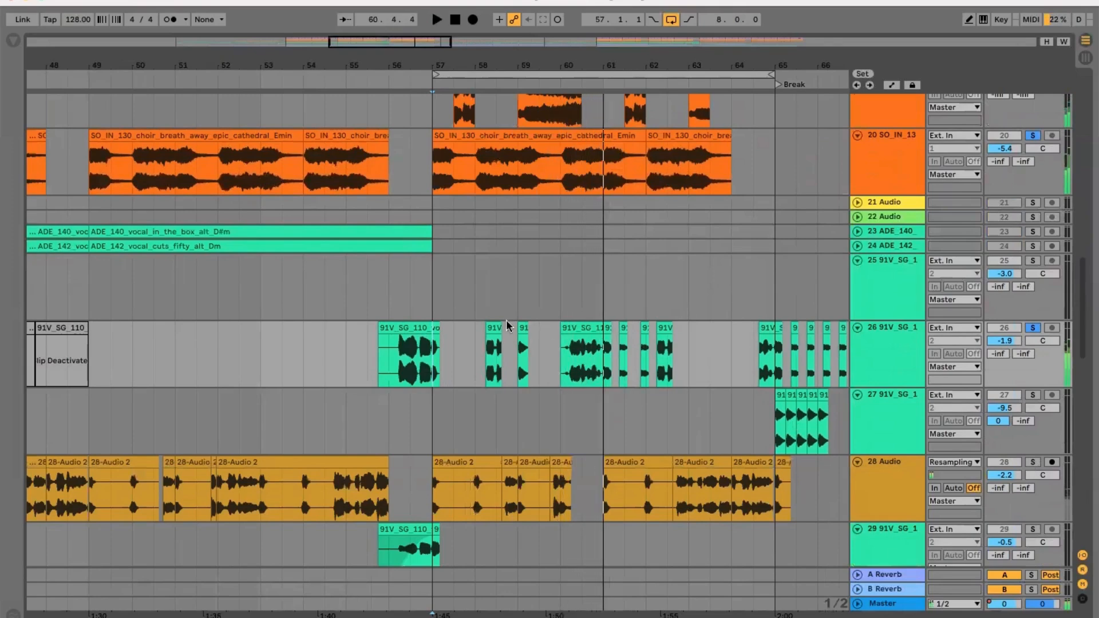
{"action": "double_click", "coordinate": [526, 338]}
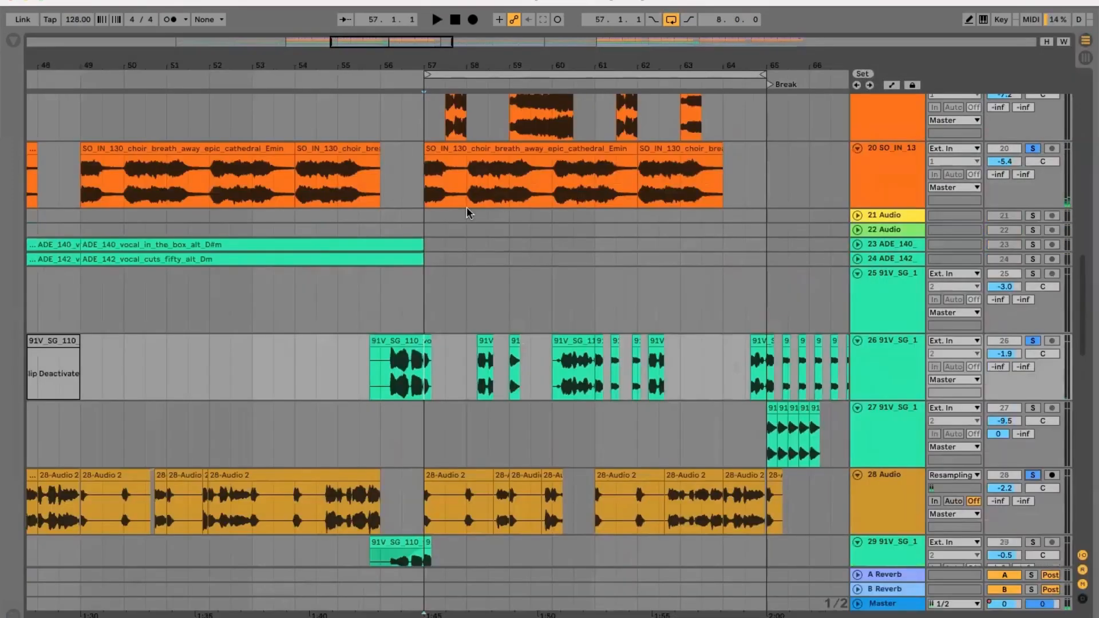
Add tracks 28, 29 and 32 to the soloed layers while playing the loop from bar 57.
{"action": "scroll", "coordinate": [466, 208], "scroll_direction": "up", "scroll_amount": 2}
{"action": "key", "text": "space"}
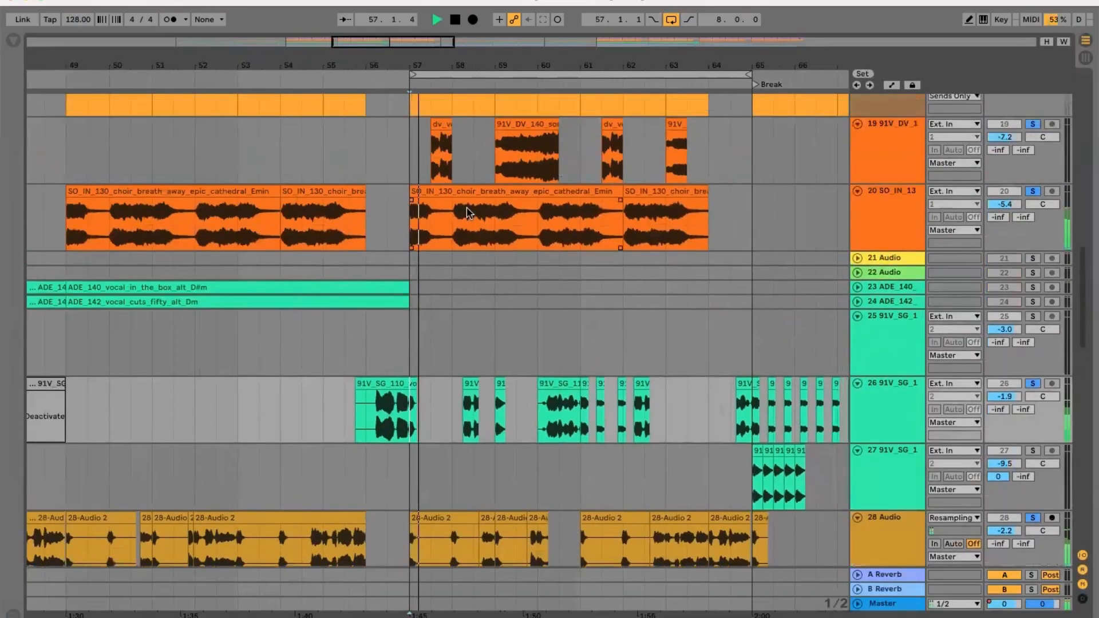
{"action": "scroll", "coordinate": [466, 207], "scroll_direction": "down", "scroll_amount": 3}
{"action": "scroll", "coordinate": [467, 209], "scroll_direction": "down", "scroll_amount": 2}
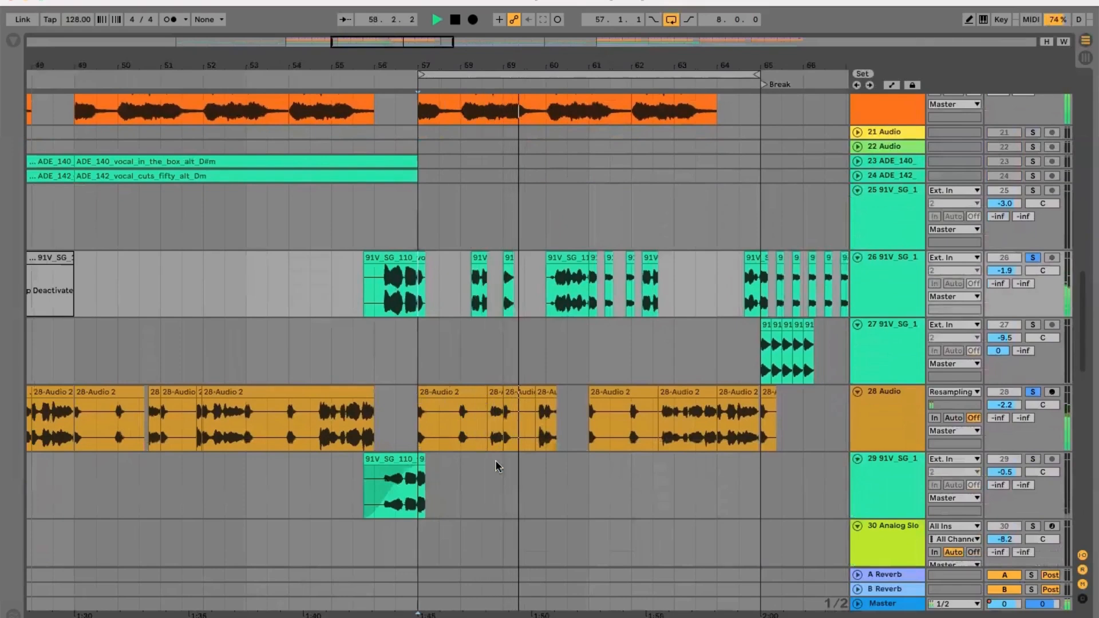
{"action": "scroll", "coordinate": [496, 466], "scroll_direction": "down", "scroll_amount": 5}
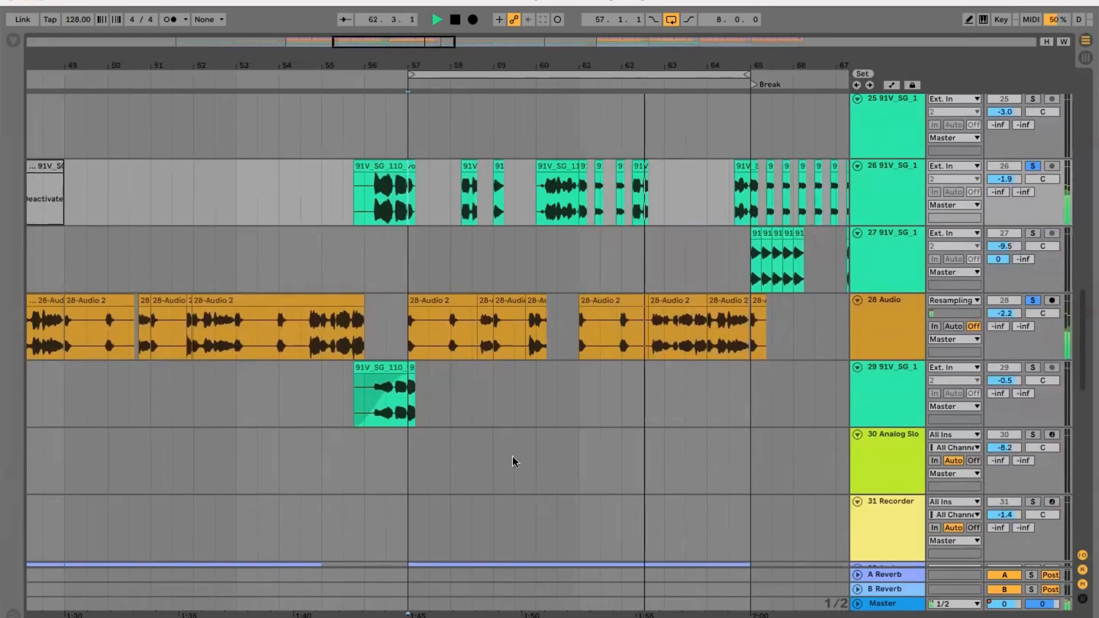
{"action": "scroll", "coordinate": [436, 416], "scroll_direction": "down", "scroll_amount": 1}
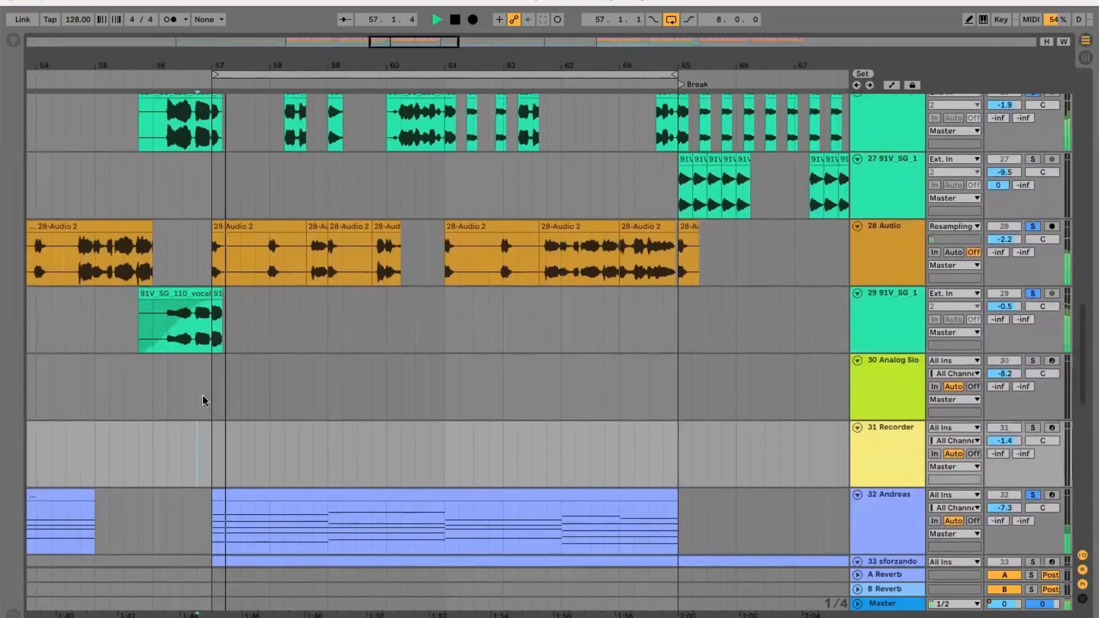
Open track 32's devices during playback and inspect its EQ Eight 8 Frequency A automation across bars 57 to 65.
{"action": "scroll", "coordinate": [203, 396], "scroll_direction": "up", "scroll_amount": 1}
{"action": "scroll", "coordinate": [202, 395], "scroll_direction": "left", "scroll_amount": 1}
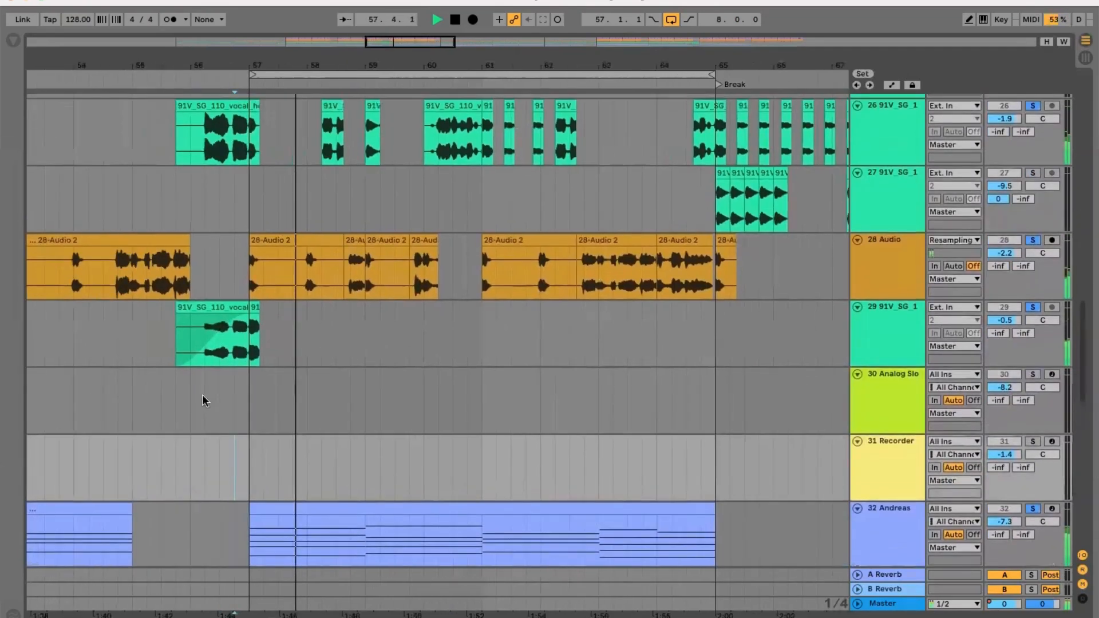
{"action": "scroll", "coordinate": [204, 400], "scroll_direction": "left", "scroll_amount": 1}
{"action": "scroll", "coordinate": [334, 461], "scroll_direction": "down", "scroll_amount": 2}
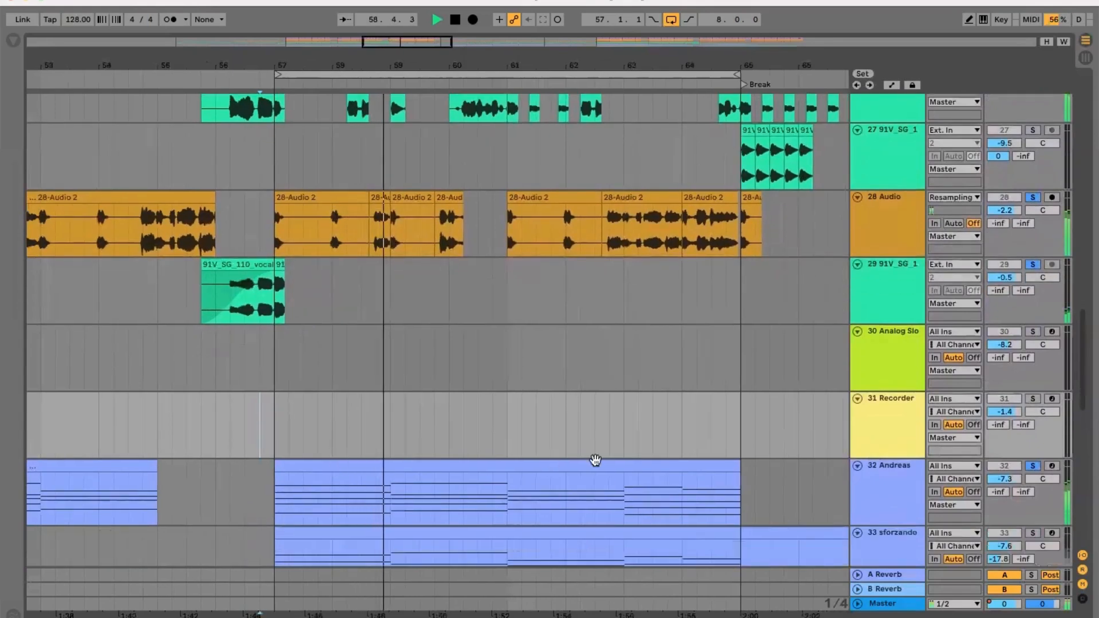
{"action": "scroll", "coordinate": [595, 461], "scroll_direction": "down", "scroll_amount": 2}
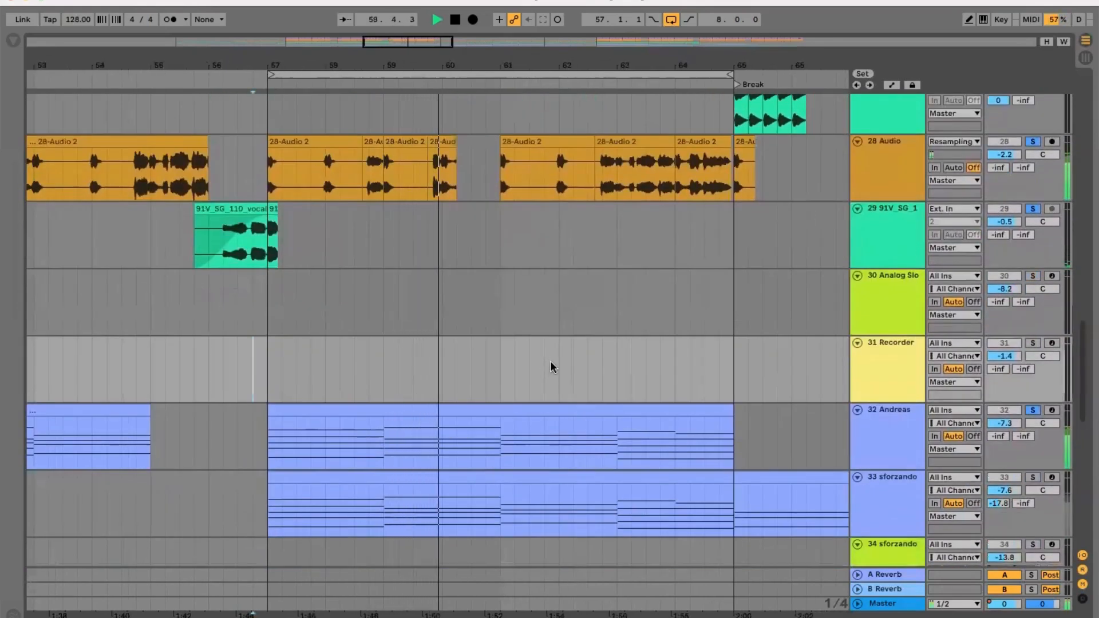
{"action": "double_click", "coordinate": [898, 422]}
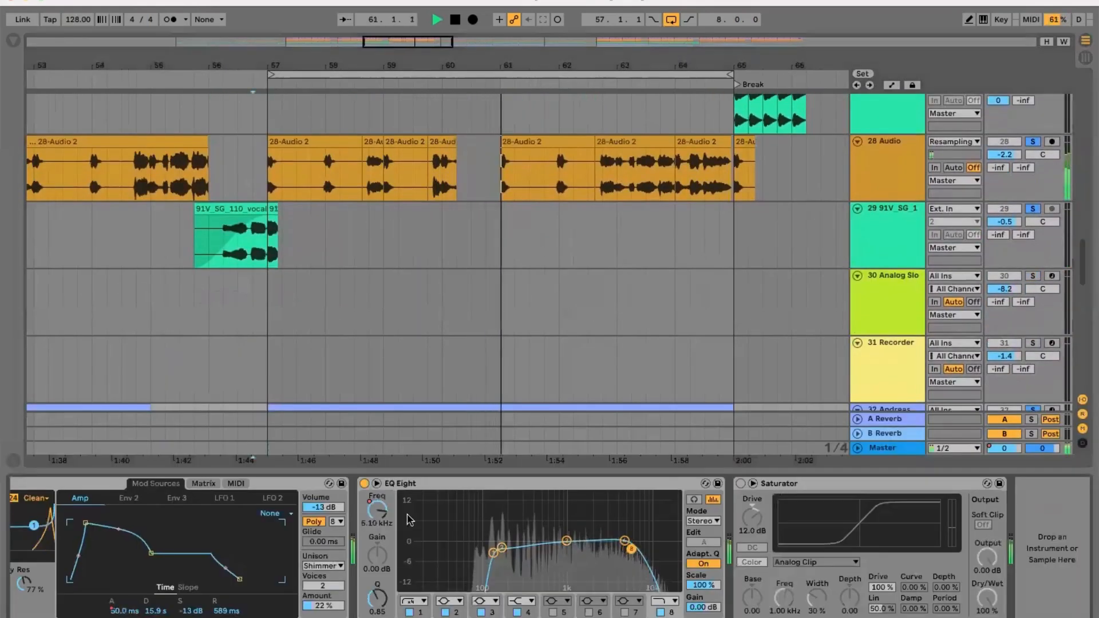
{"action": "scroll", "coordinate": [404, 314], "scroll_direction": "down", "scroll_amount": 4}
{"action": "key", "text": "a"}
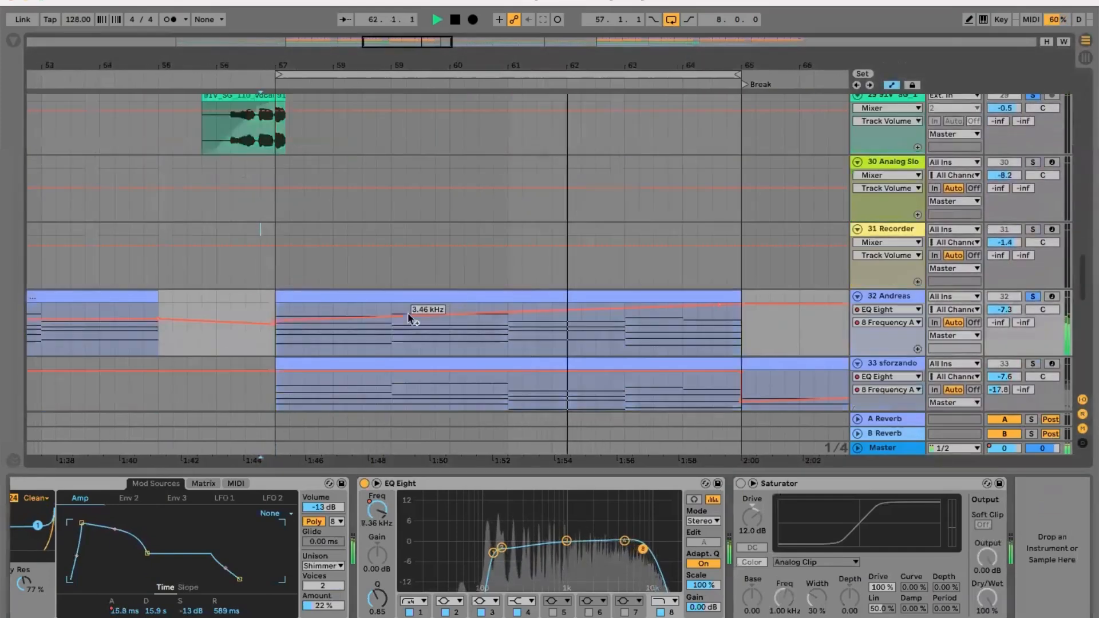
{"action": "mouse_move", "coordinate": [721, 306]}
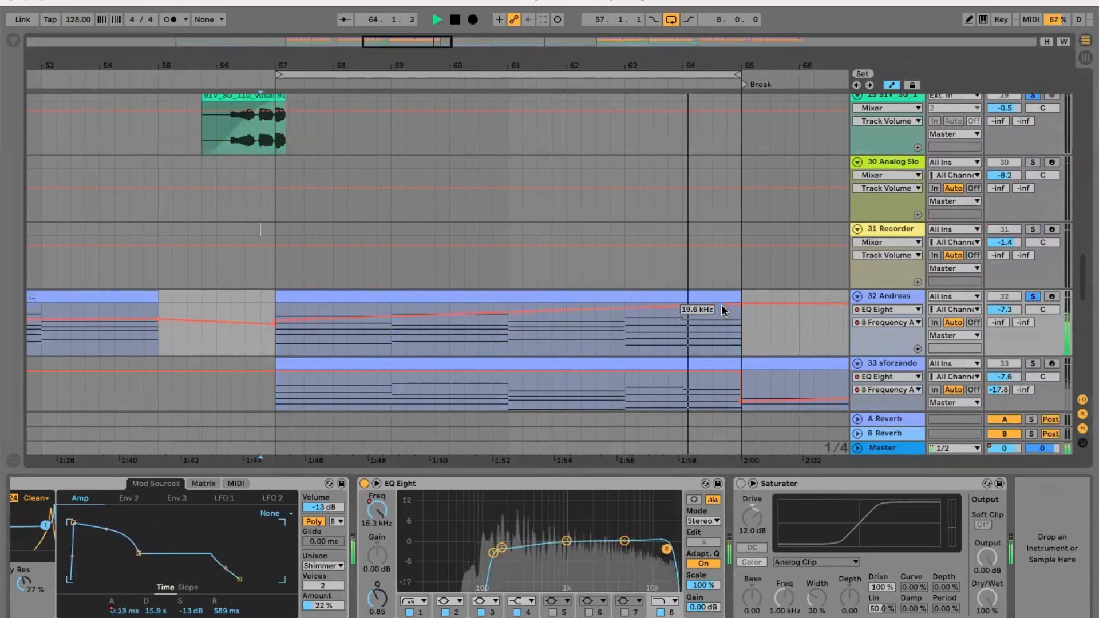
Stop playback and show track 32's Amp Attack automation between bars 57 and 65.
{"action": "key", "text": "space"}
{"action": "left_click", "coordinate": [119, 611]}
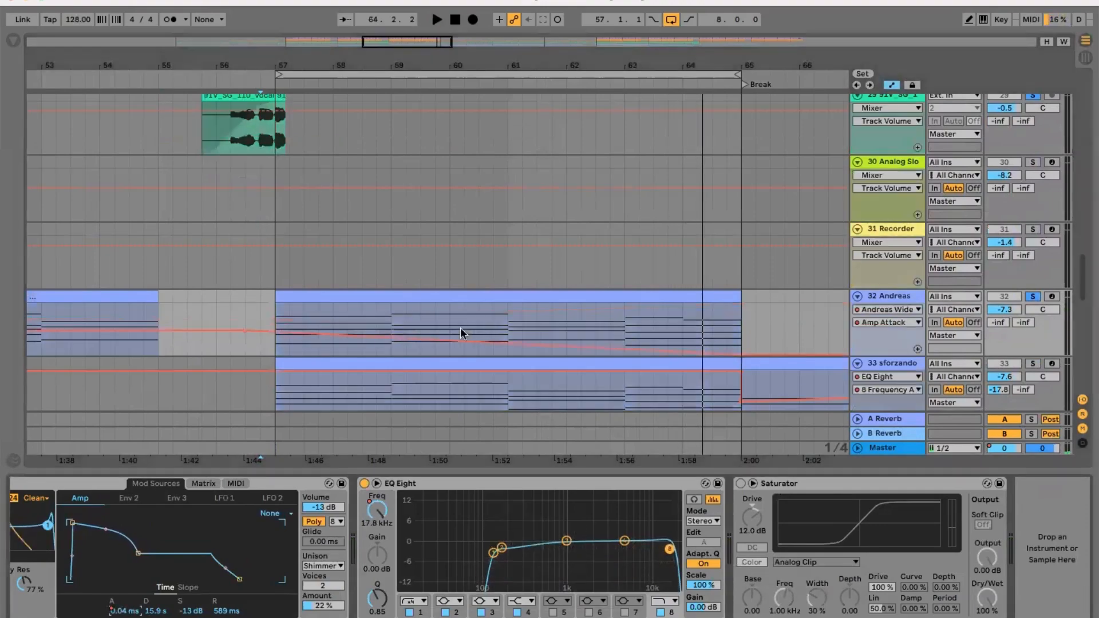
{"action": "key", "text": "space"}
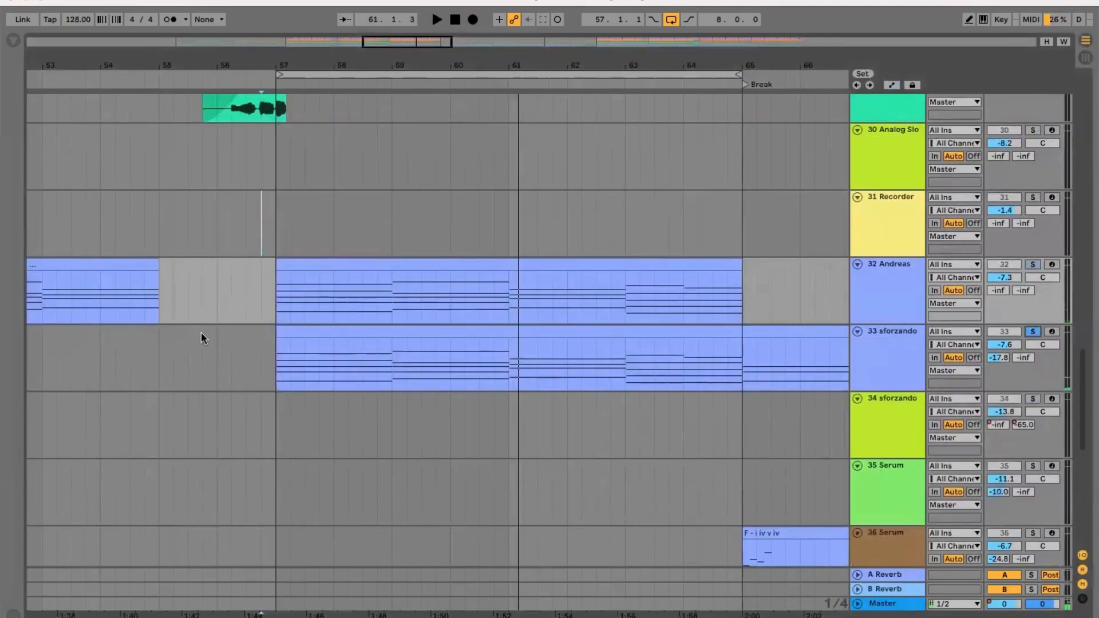
Open the devices of soloed track 33 sforzando and compare its sound from bar 57 with EQ Eight bypassed and enabled.
{"action": "left_click", "coordinate": [276, 360]}
{"action": "left_click", "coordinate": [880, 330]}
{"action": "double_click", "coordinate": [880, 330]}
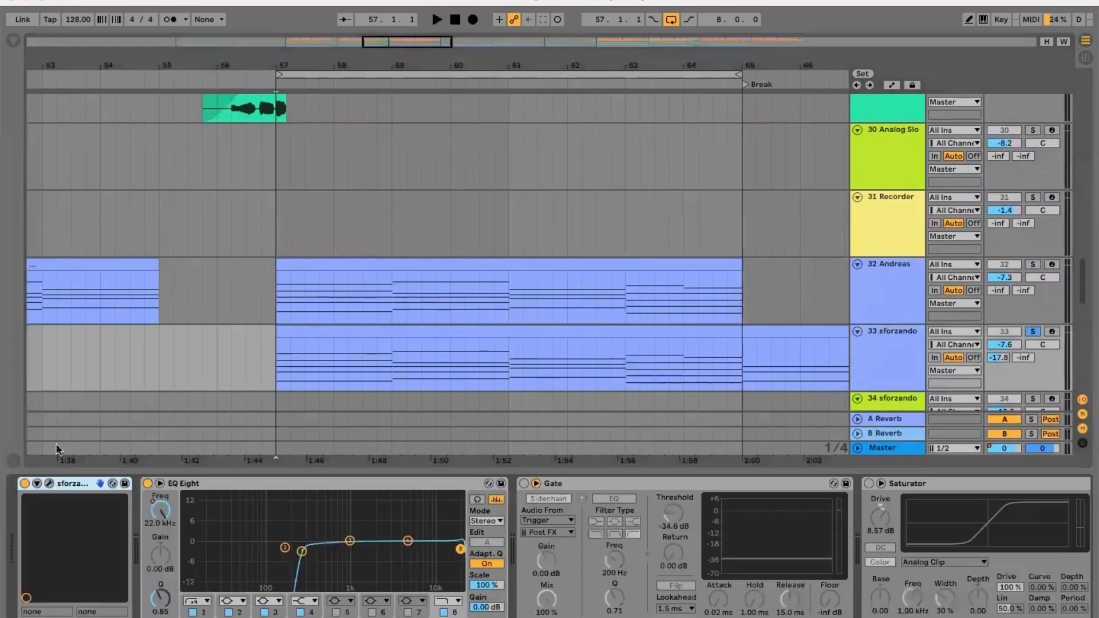
{"action": "left_click", "coordinate": [160, 485]}
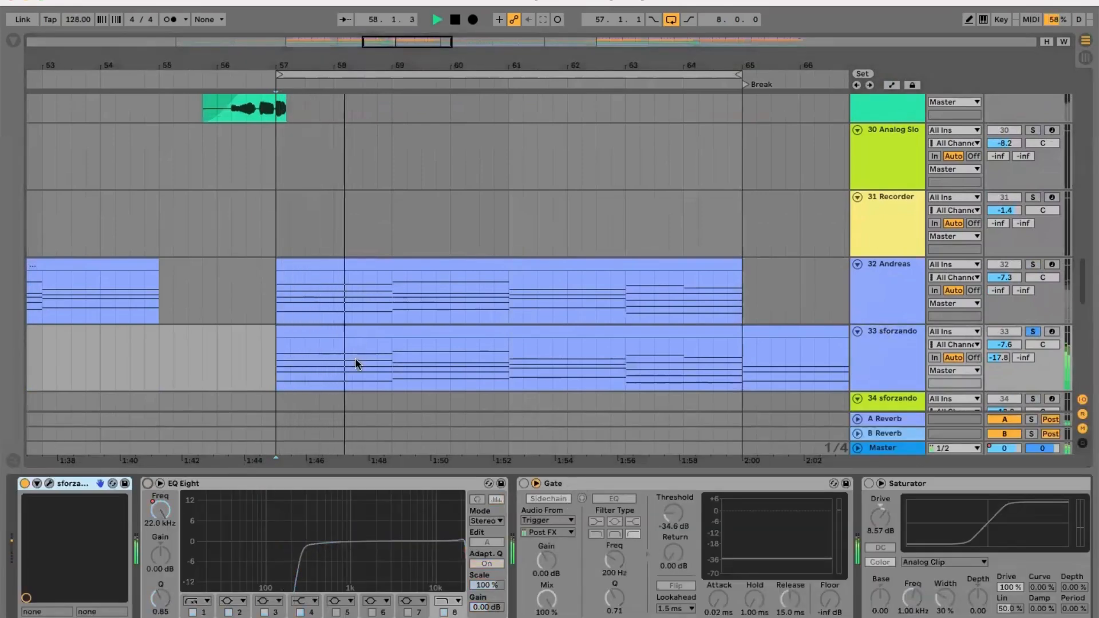
{"action": "scroll", "coordinate": [355, 359], "scroll_direction": "down", "scroll_amount": 2}
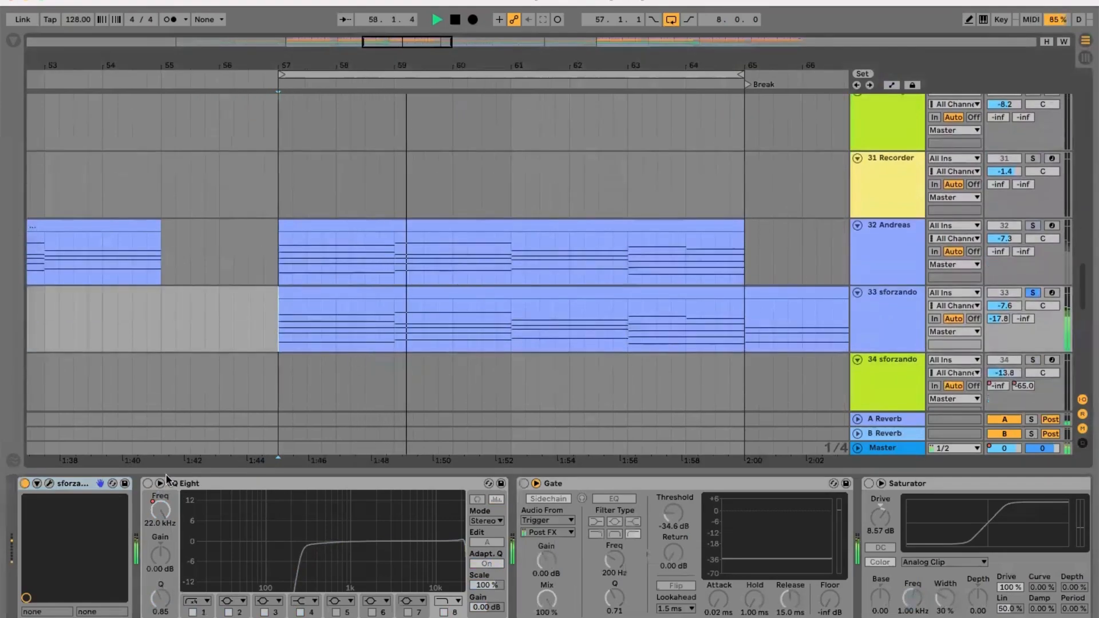
{"action": "left_click", "coordinate": [147, 484]}
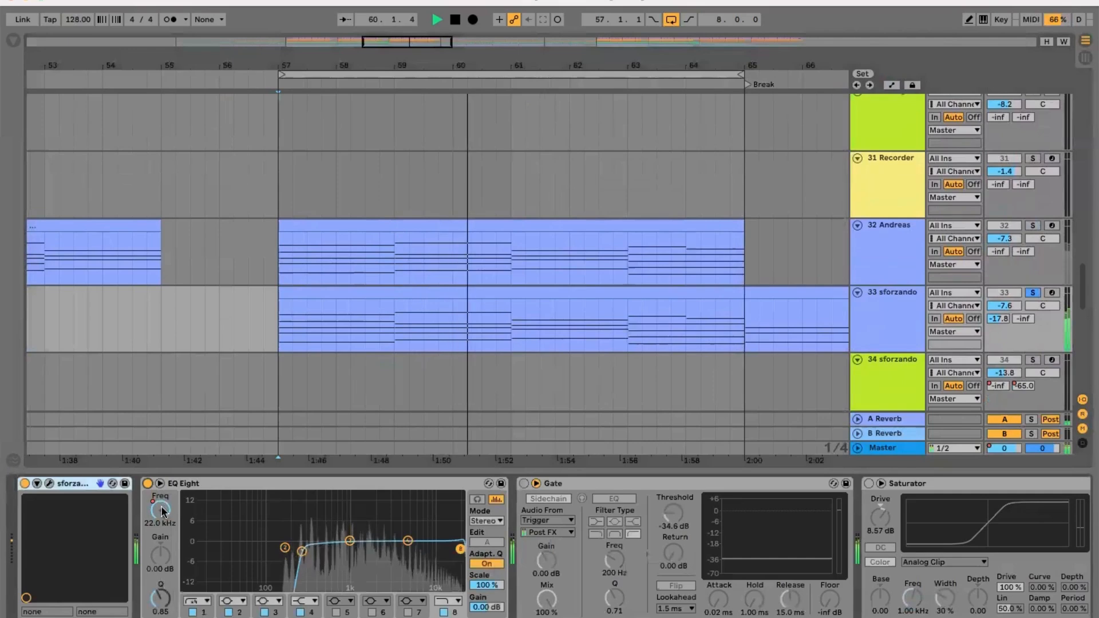
Review track 33's Gate and Saturator, check its EQ Eight 8 Frequency A automation, and hide the device view.
{"action": "scroll", "coordinate": [773, 539], "scroll_direction": "right", "scroll_amount": 5}
{"action": "scroll", "coordinate": [772, 540], "scroll_direction": "left", "scroll_amount": 4}
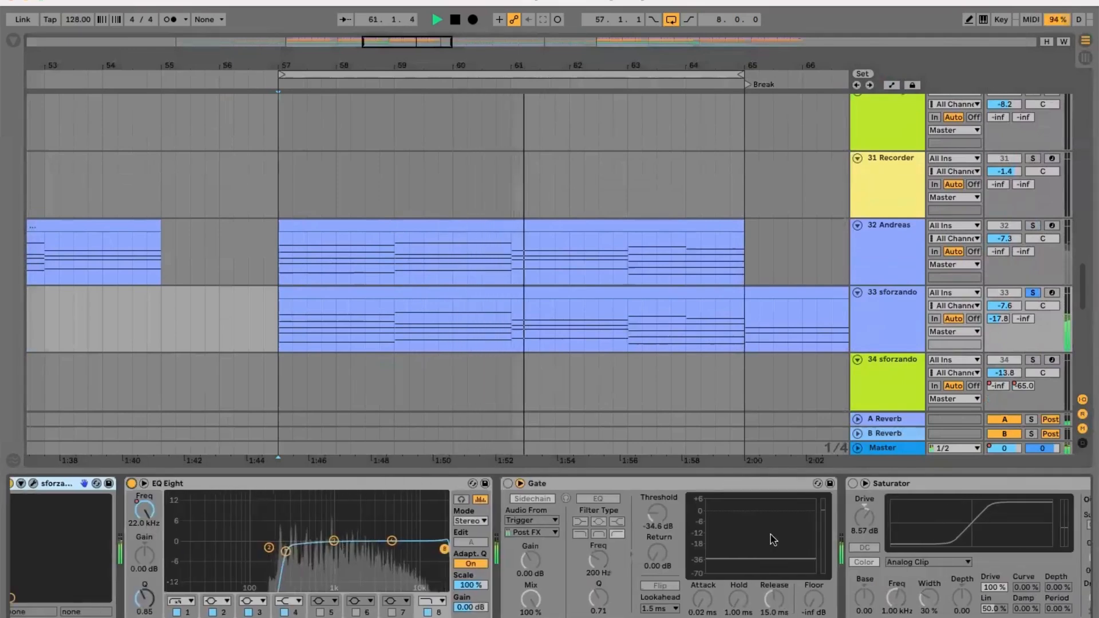
{"action": "key", "text": "a"}
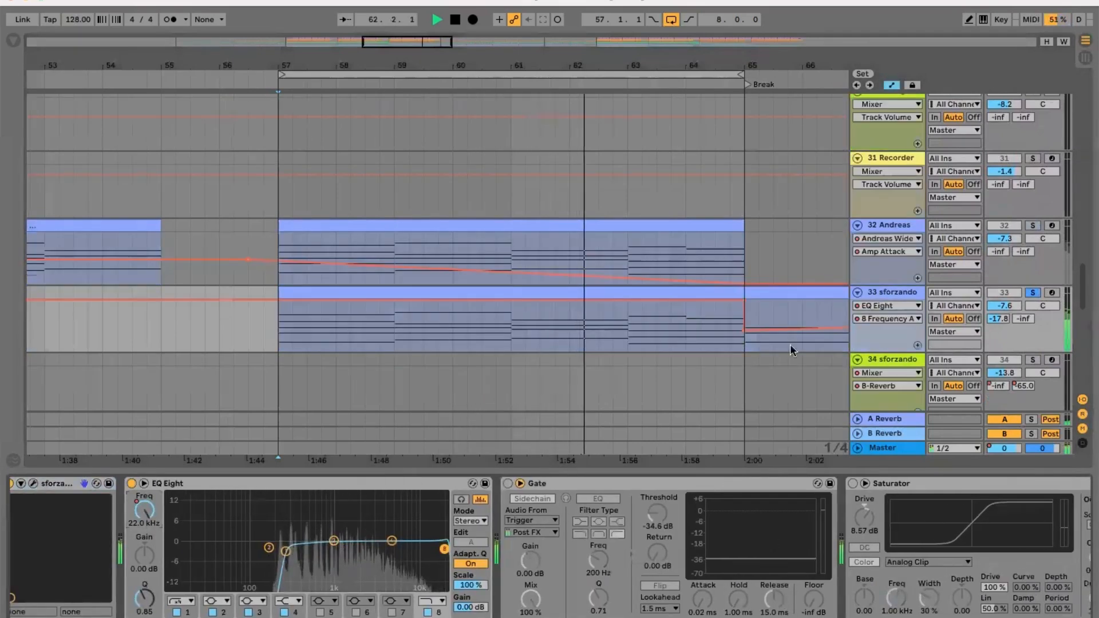
{"action": "key", "text": "a"}
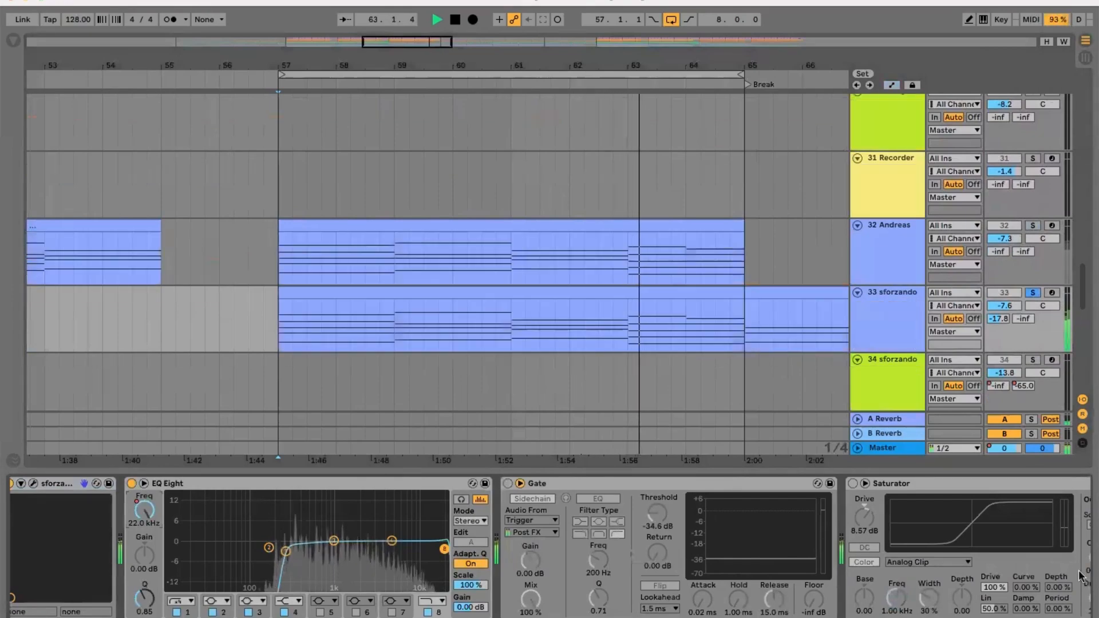
{"action": "key", "text": "super+alt+l"}
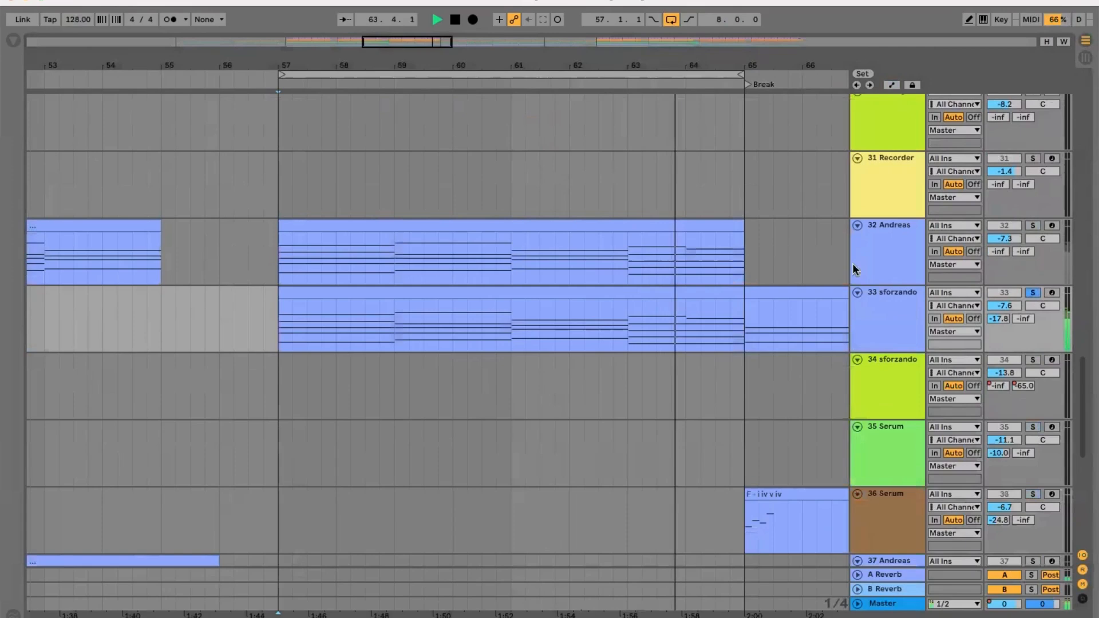
Solo track 32 alongside track 33 and add vocal tracks 26, 28 and 29 to the soloed layers.
{"action": "left_click", "coordinate": [1033, 225]}
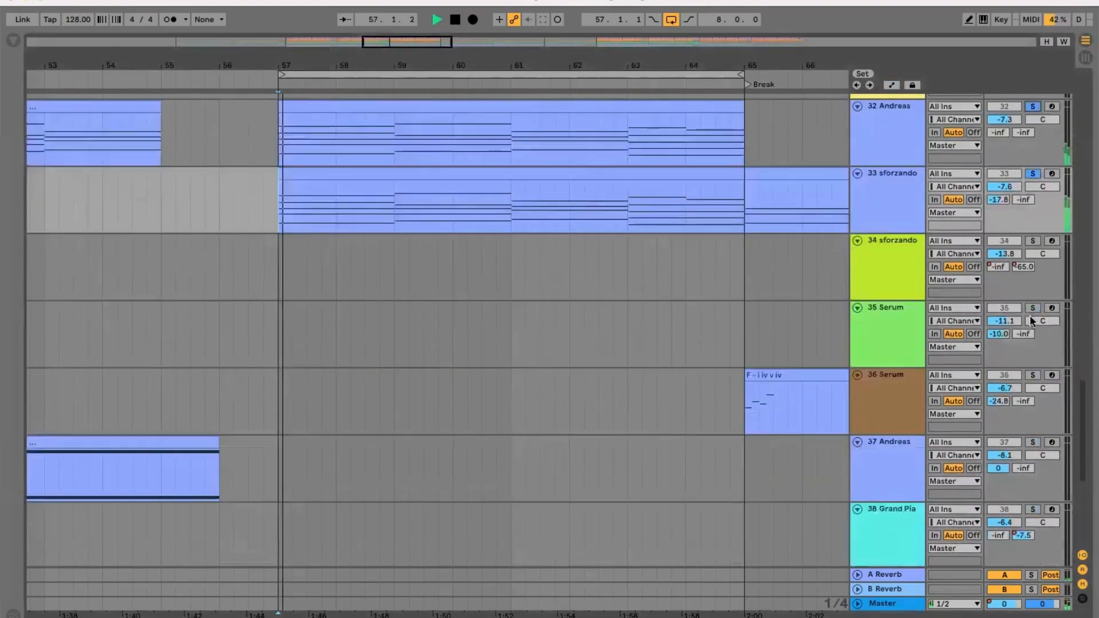
{"action": "scroll", "coordinate": [1032, 320], "scroll_direction": "down", "scroll_amount": 5}
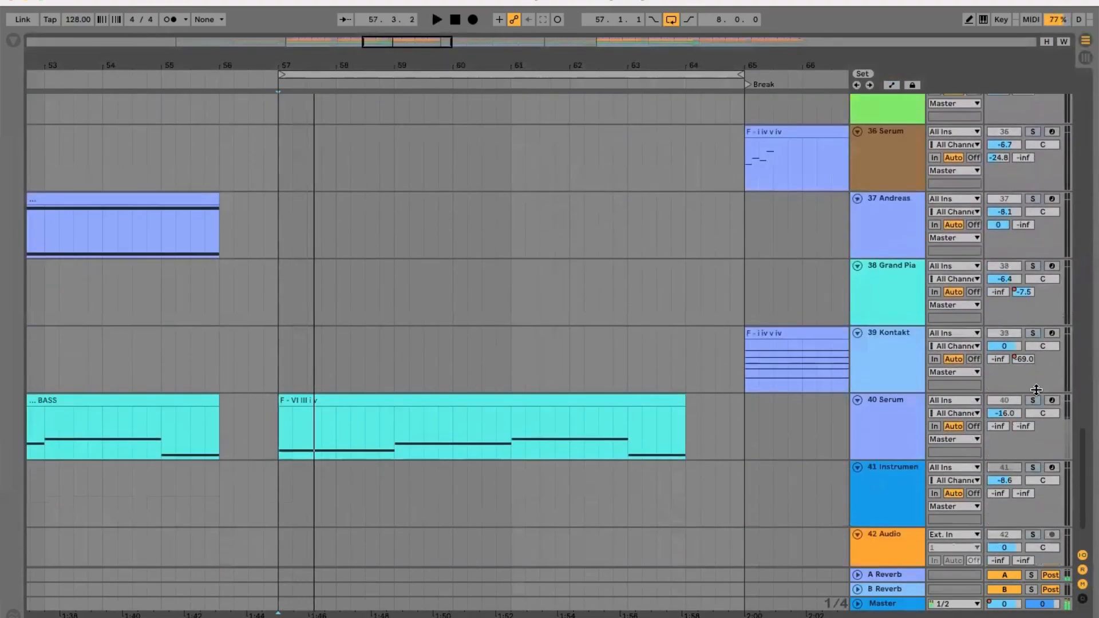
{"action": "scroll", "coordinate": [1036, 401], "scroll_direction": "up", "scroll_amount": 12}
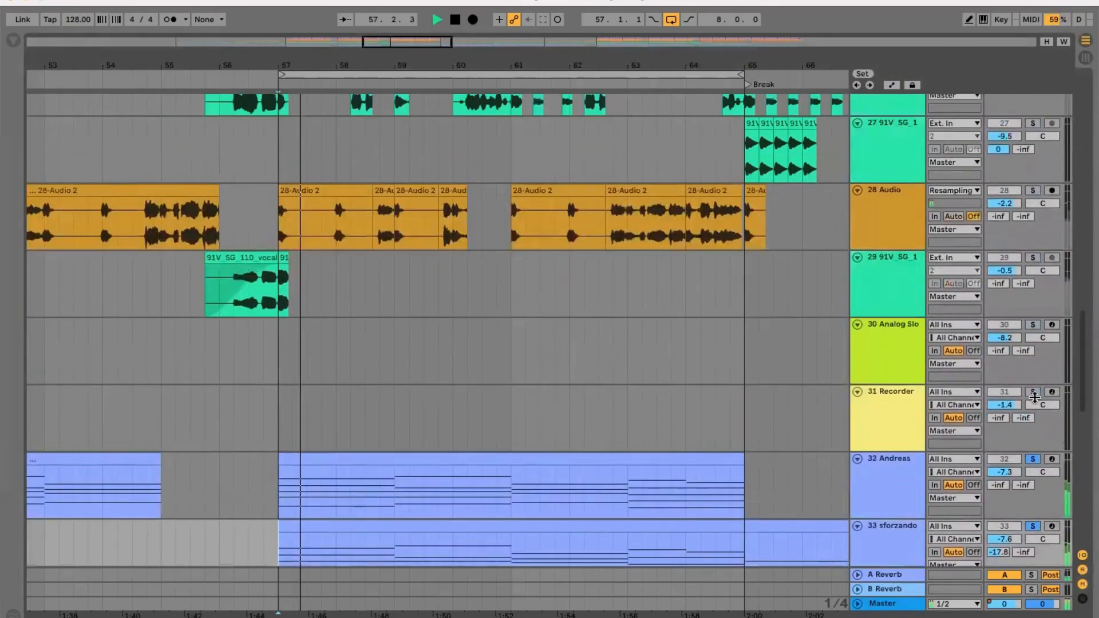
{"action": "left_click", "coordinate": [1033, 218]}
{"action": "scroll", "coordinate": [1035, 222], "scroll_direction": "up", "scroll_amount": 2}
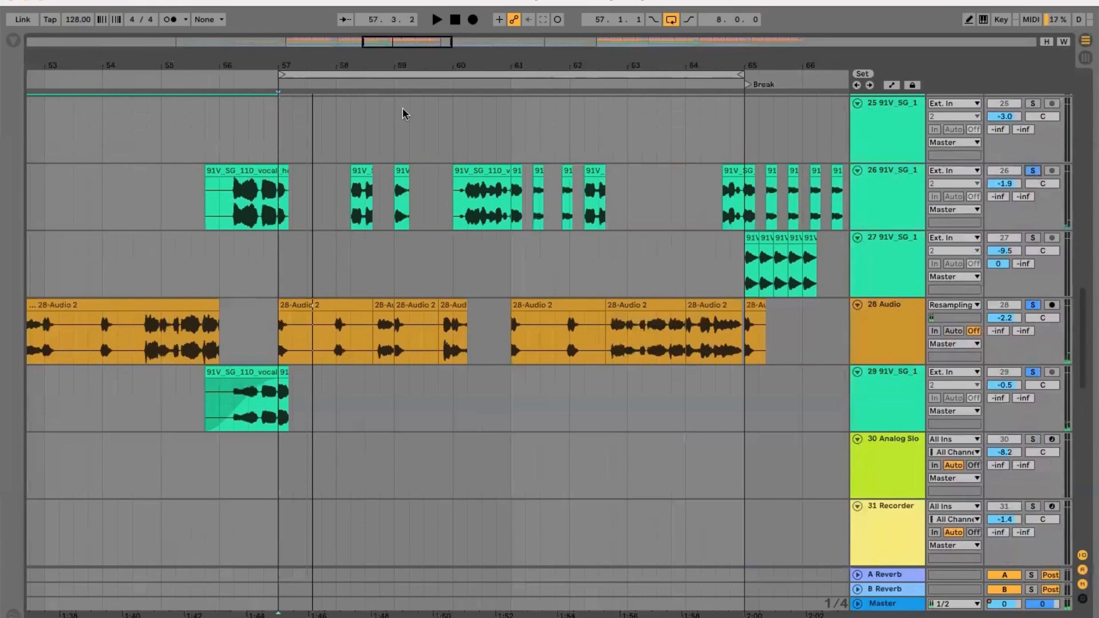
Play from shortly before the bar 57 drop and add vocal track 19 and choir track 20 to the soloed layers.
{"action": "left_click", "coordinate": [202, 73]}
{"action": "scroll", "coordinate": [913, 282], "scroll_direction": "up", "scroll_amount": 2}
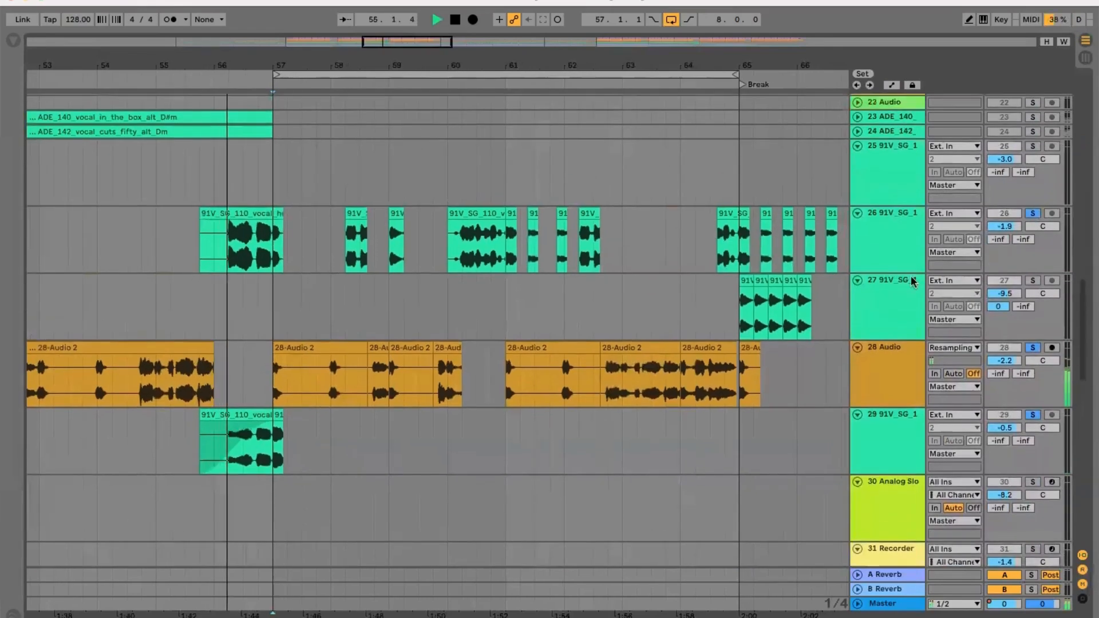
{"action": "scroll", "coordinate": [914, 281], "scroll_direction": "up", "scroll_amount": 1}
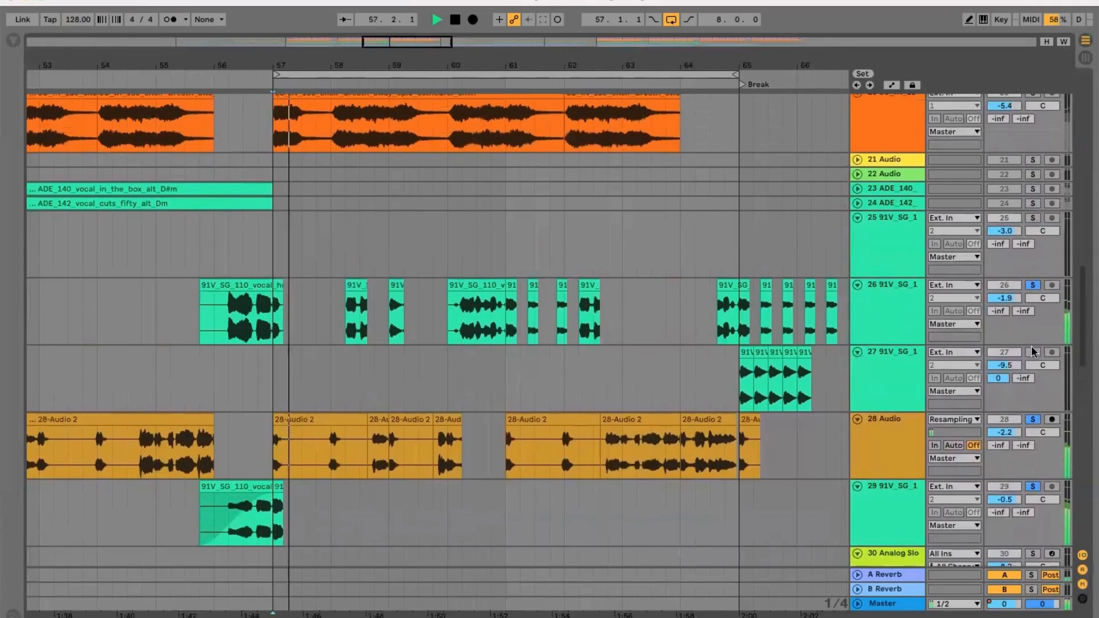
{"action": "scroll", "coordinate": [1034, 352], "scroll_direction": "up", "scroll_amount": 2}
{"action": "scroll", "coordinate": [1029, 148], "scroll_direction": "up", "scroll_amount": 2}
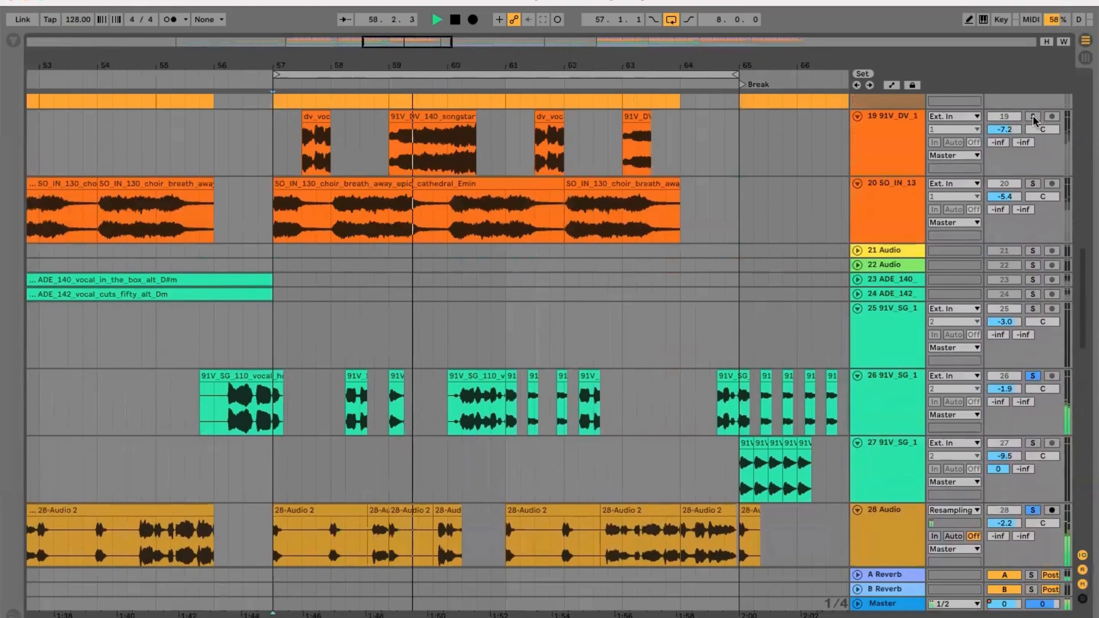
{"action": "left_click", "coordinate": [1032, 183]}
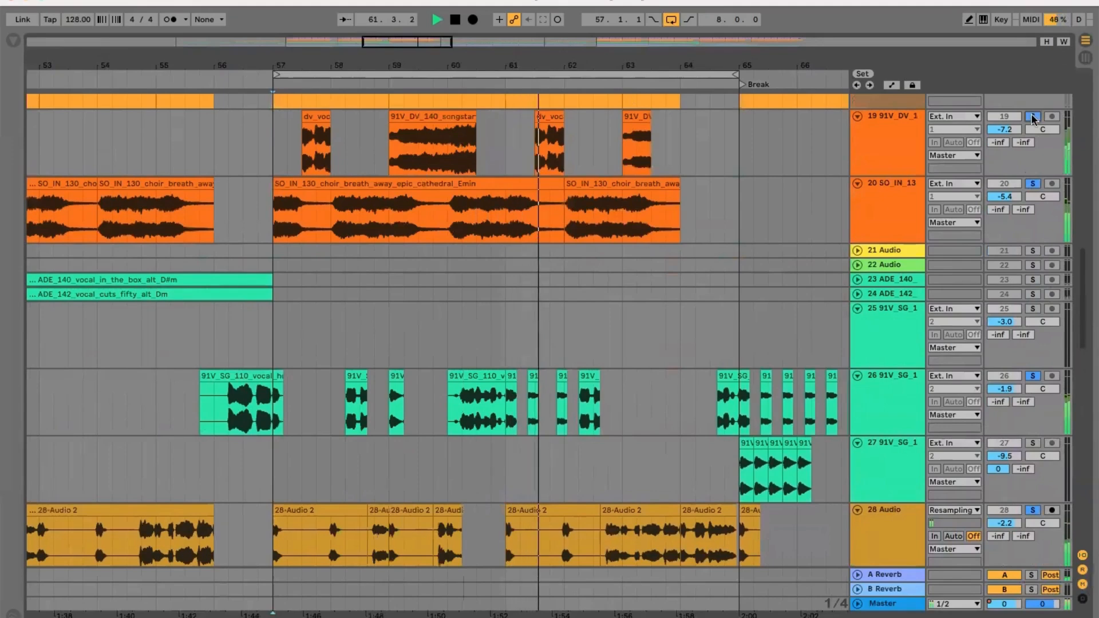
Add the Crash, 14 Drum Rack and Kick Snare tracks to the soloed layers while the bar 57 loop plays.
{"action": "scroll", "coordinate": [590, 200], "scroll_direction": "up", "scroll_amount": 3}
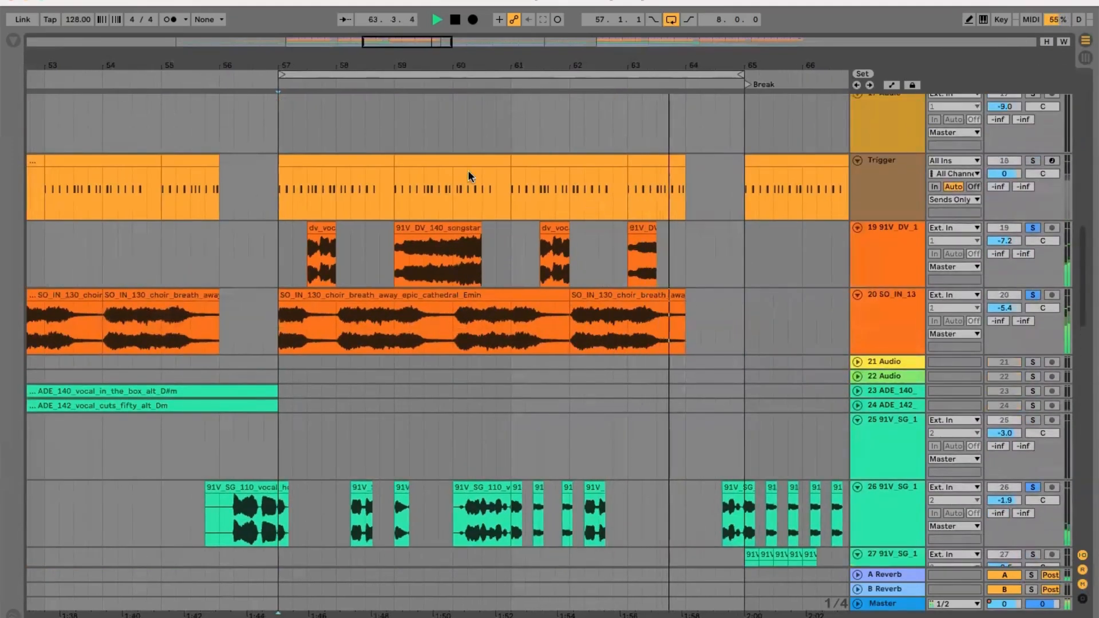
{"action": "scroll", "coordinate": [469, 170], "scroll_direction": "up", "scroll_amount": 6}
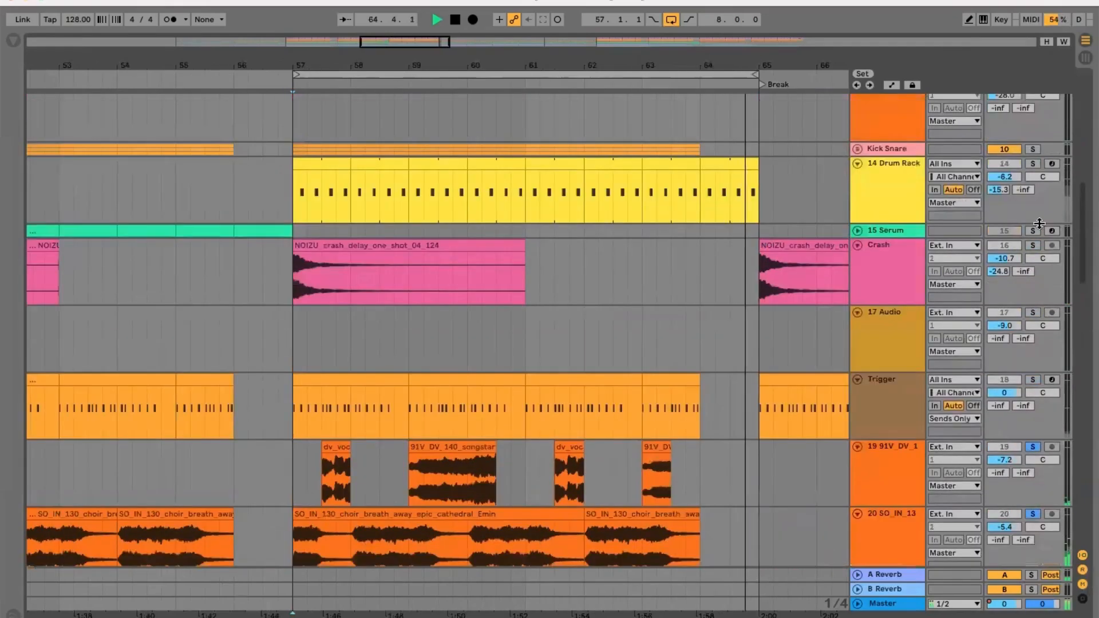
{"action": "scroll", "coordinate": [994, 224], "scroll_direction": "up", "scroll_amount": 2}
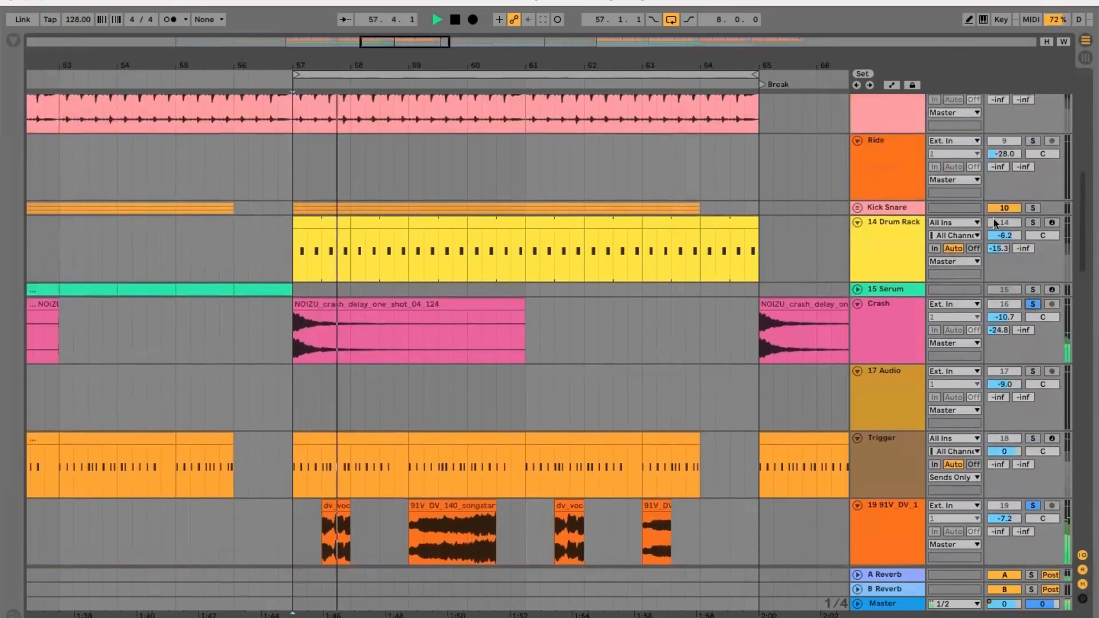
{"action": "left_click", "coordinate": [1033, 223], "text": "super"}
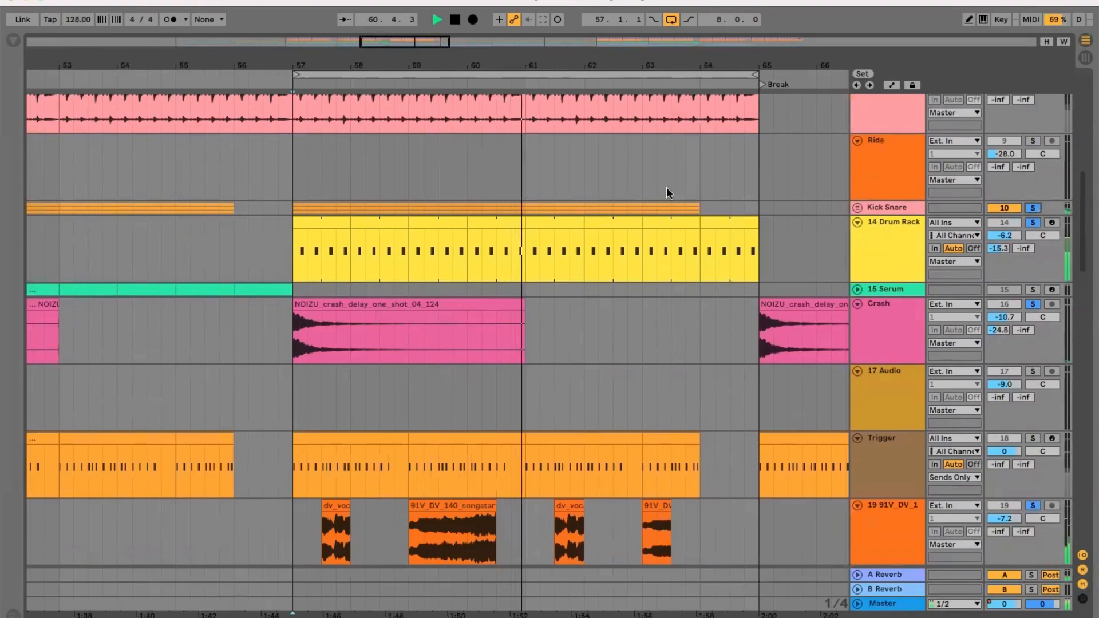
Add the Shaker, drum break track 7 and the Breaks group to the soloed layers and play from just before bar 56.
{"action": "scroll", "coordinate": [666, 187], "scroll_direction": "up", "scroll_amount": 5}
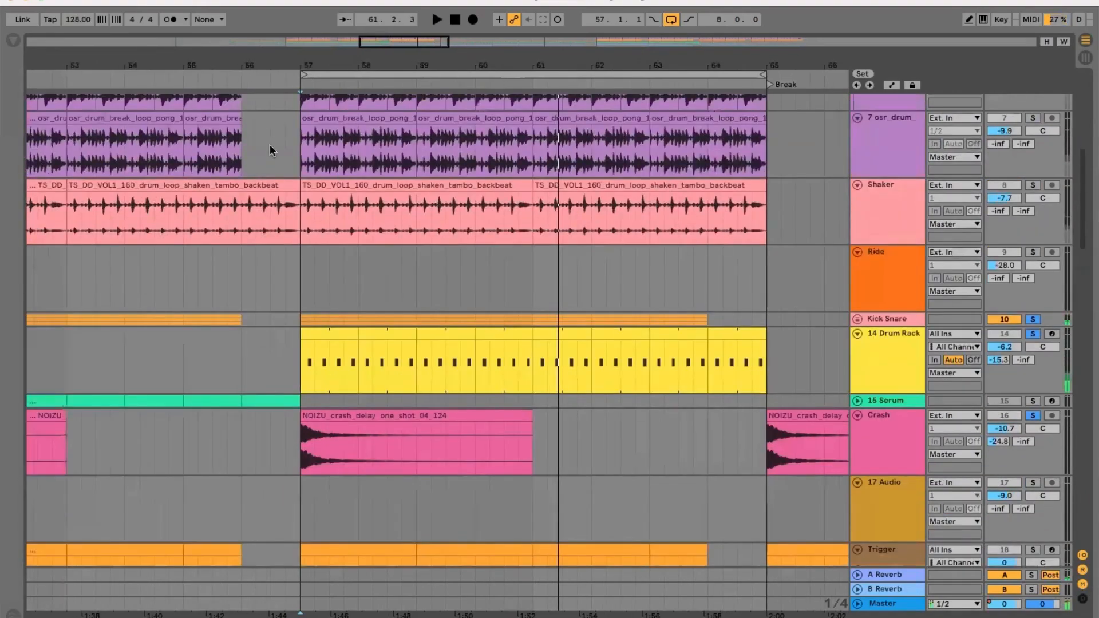
{"action": "scroll", "coordinate": [269, 148], "scroll_direction": "up", "scroll_amount": 7}
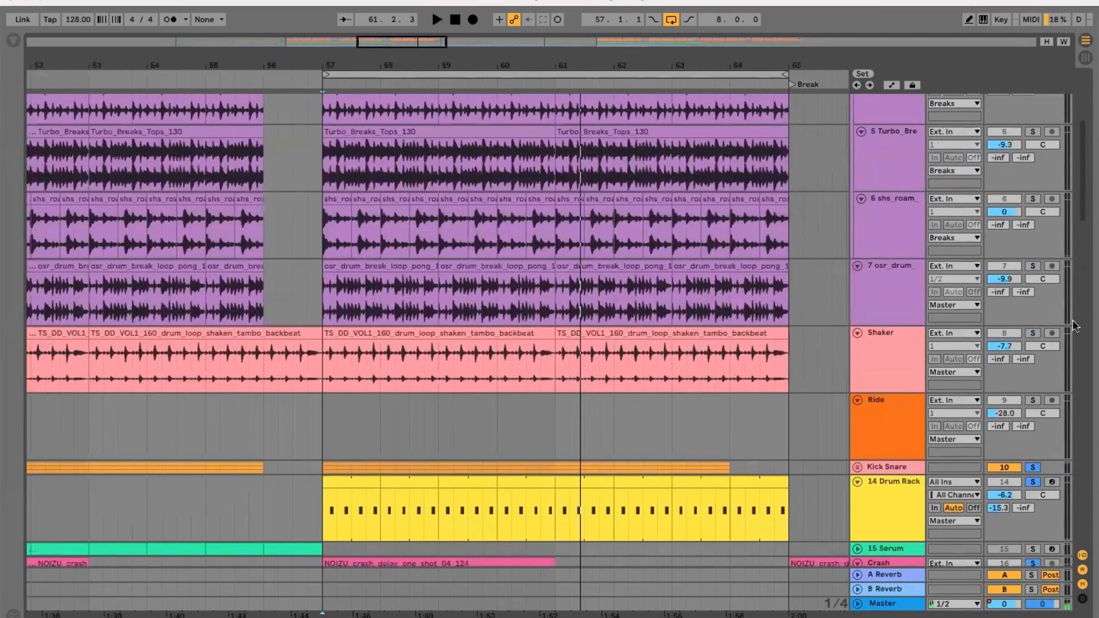
{"action": "left_click", "coordinate": [1033, 266]}
{"action": "scroll", "coordinate": [1033, 267], "scroll_direction": "up", "scroll_amount": 10}
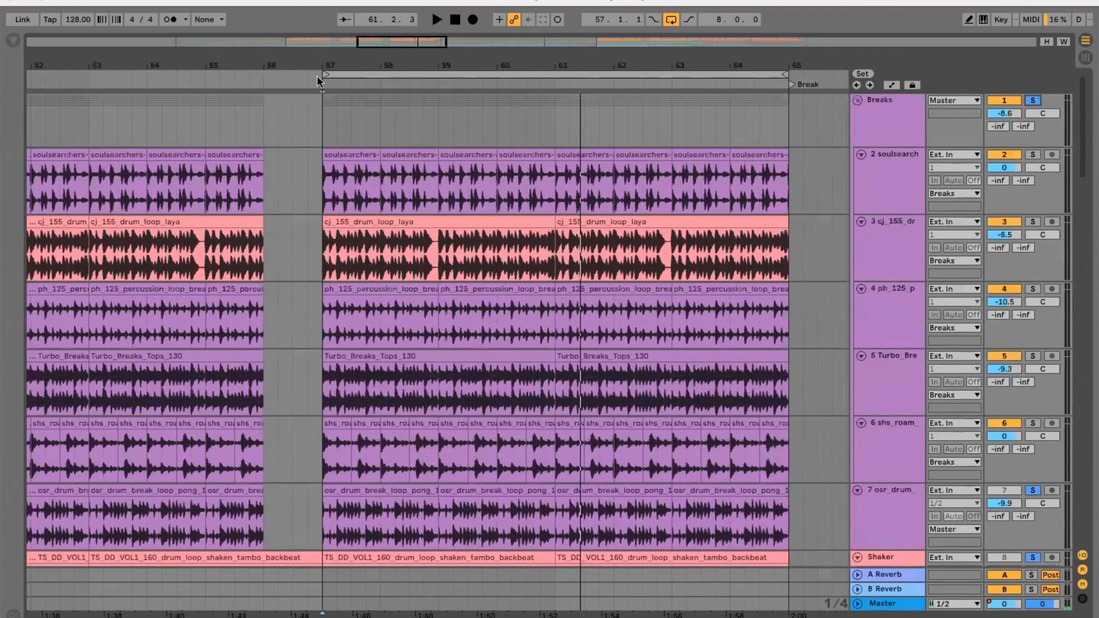
{"action": "left_click", "coordinate": [253, 78]}
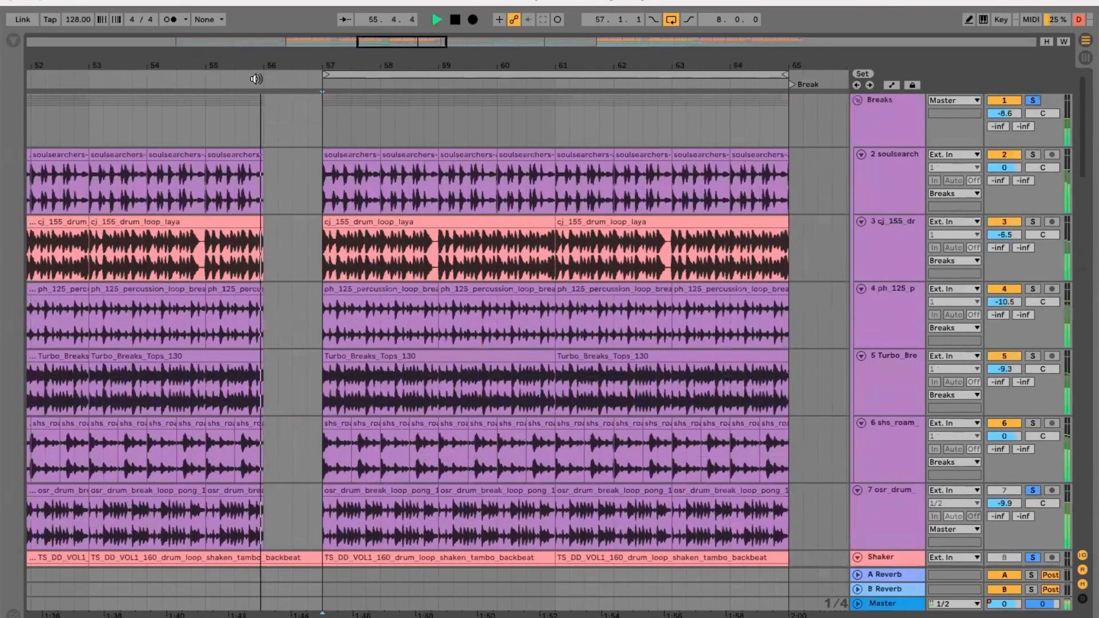
Clear the solos on all tracks and review the full arrangement while the loop from bar 57 plays.
{"action": "left_click", "coordinate": [1031, 102]}
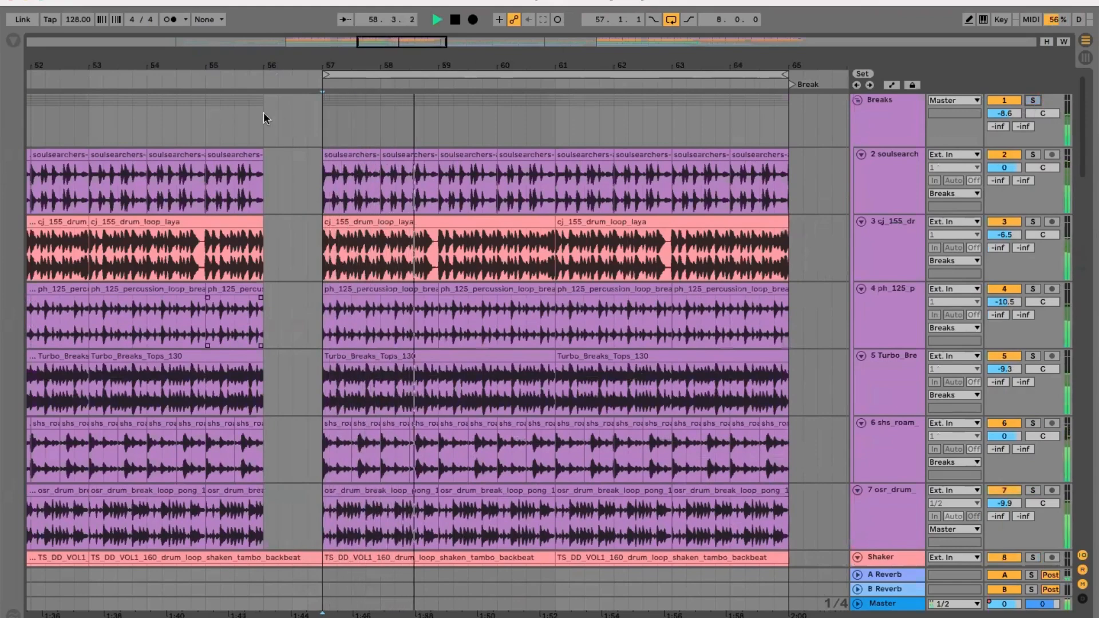
{"action": "scroll", "coordinate": [304, 400], "scroll_direction": "down", "scroll_amount": 4}
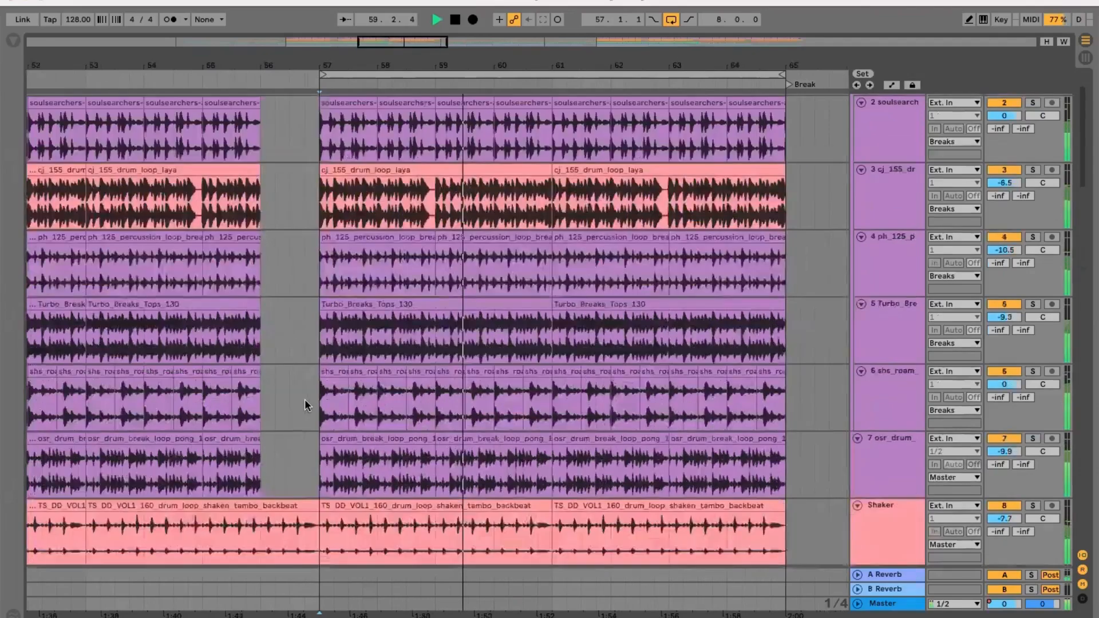
{"action": "scroll", "coordinate": [304, 399], "scroll_direction": "down", "scroll_amount": 12}
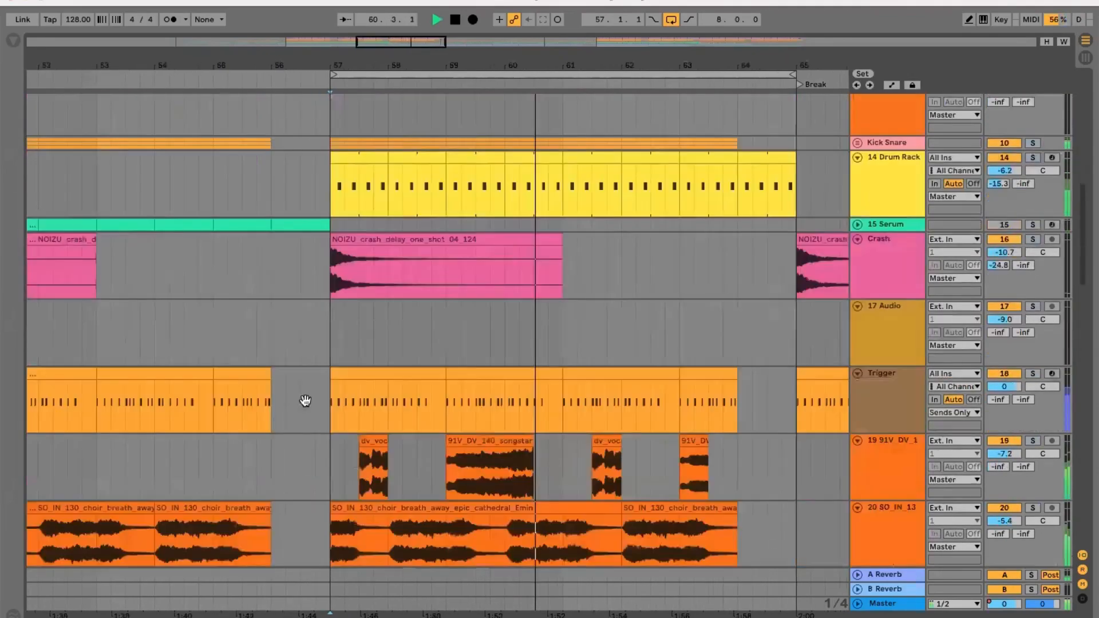
Look through the vocal, Andreas and sforzando tracks of the bar 57 drop while the loop plays.
{"action": "scroll", "coordinate": [305, 400], "scroll_direction": "down", "scroll_amount": 12}
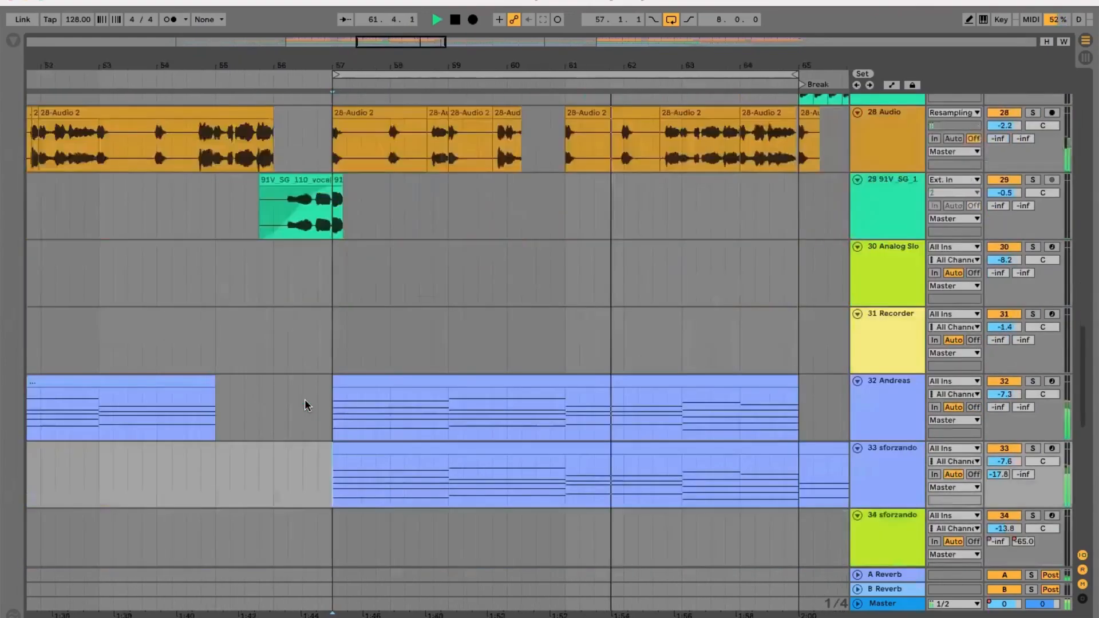
{"action": "scroll", "coordinate": [305, 399], "scroll_direction": "down", "scroll_amount": 2}
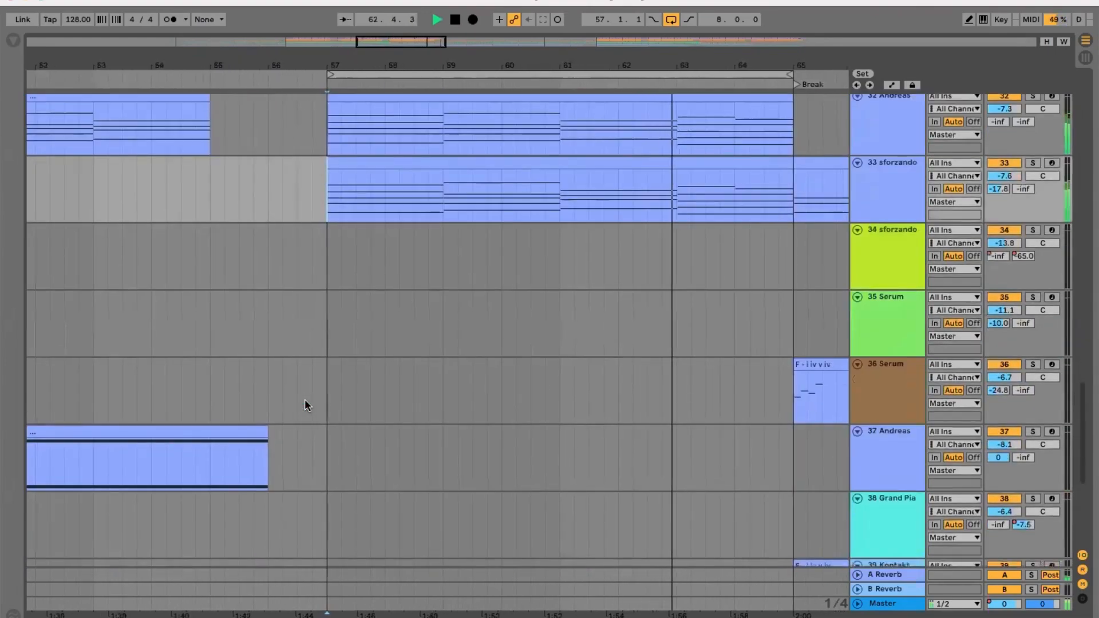
{"action": "scroll", "coordinate": [305, 399], "scroll_direction": "up", "scroll_amount": 5}
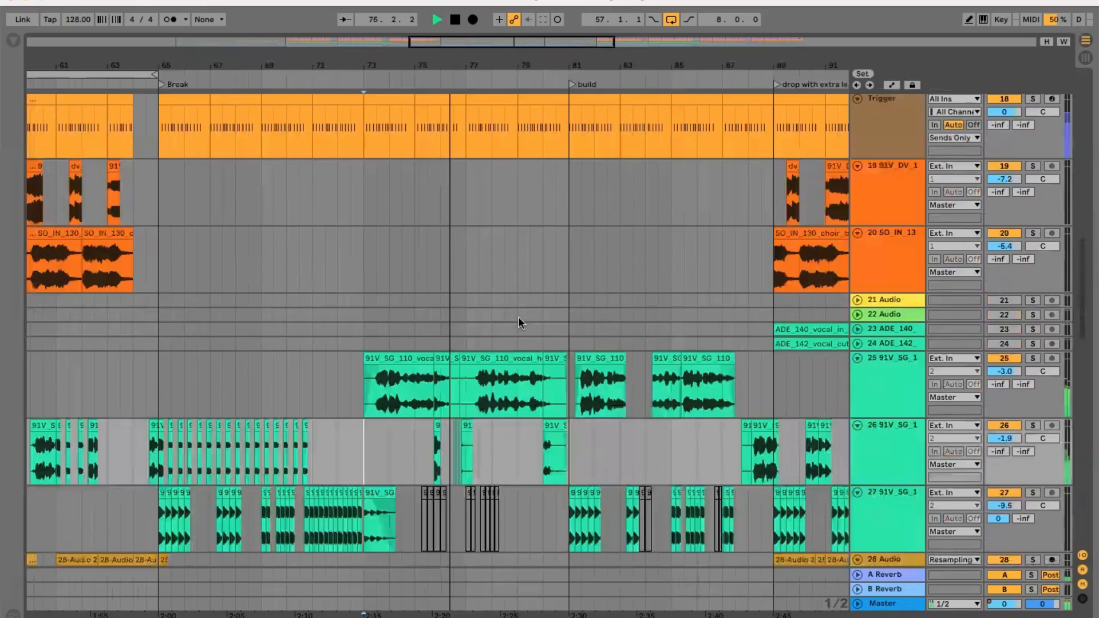
Add a fade-out of about half a bar to the end of the Crash clip that starts the Break at bar 65.
{"action": "scroll", "coordinate": [517, 317], "scroll_direction": "up", "scroll_amount": 10}
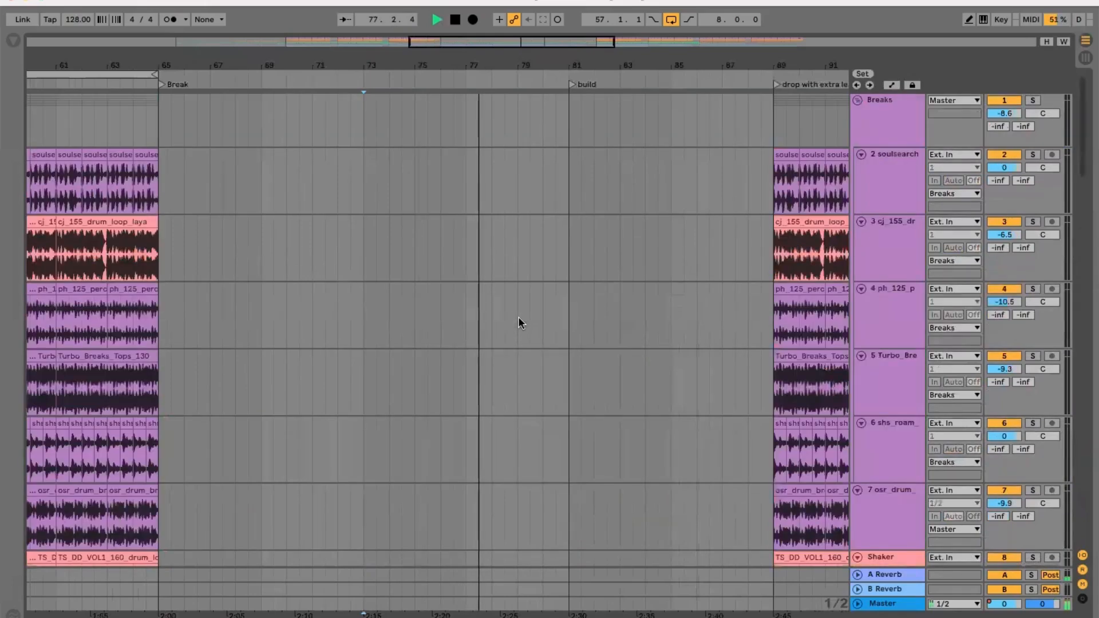
{"action": "scroll", "coordinate": [517, 317], "scroll_direction": "down", "scroll_amount": 1}
{"action": "scroll", "coordinate": [518, 322], "scroll_direction": "down", "scroll_amount": 6}
{"action": "scroll", "coordinate": [518, 317], "scroll_direction": "down", "scroll_amount": 1}
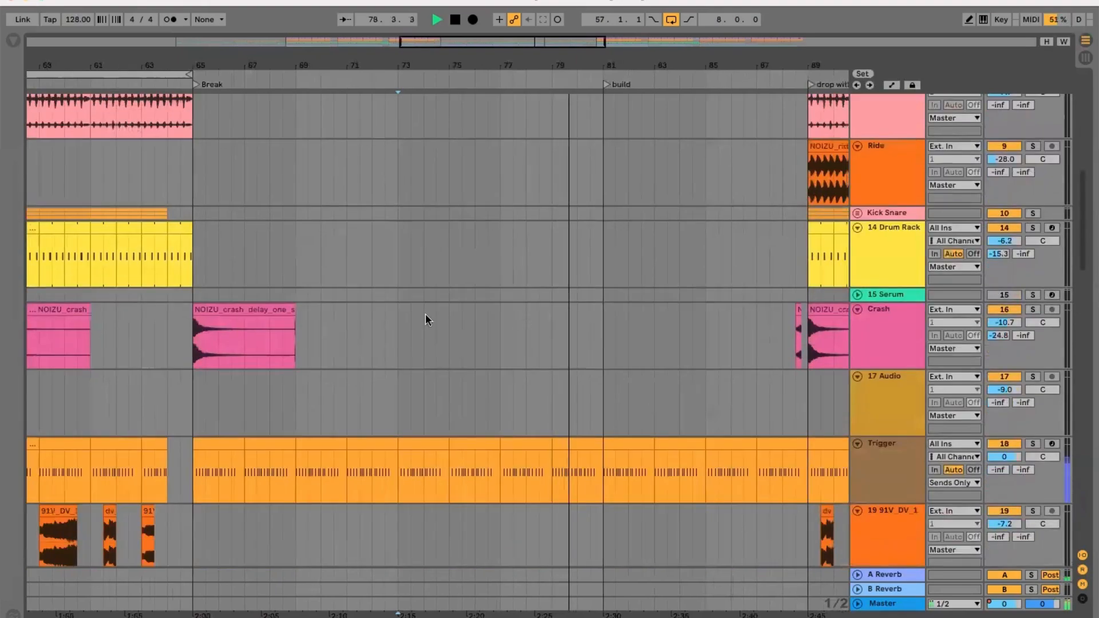
{"action": "left_click_drag", "start_coordinate": [292, 317], "coordinate": [278, 318]}
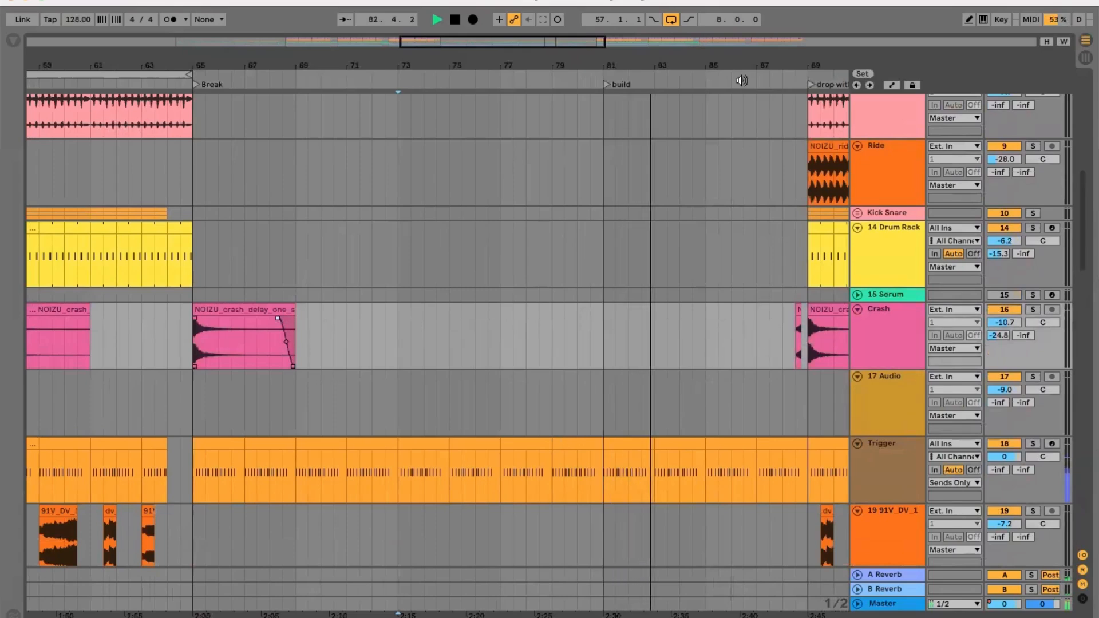
Follow playback from the build into the drop with extra lead at bar 89 and examine its drum, ride, crash, vocal and choir tracks.
{"action": "scroll", "coordinate": [710, 356], "scroll_direction": "down", "scroll_amount": 1}
{"action": "scroll", "coordinate": [710, 356], "scroll_direction": "up", "scroll_amount": 4}
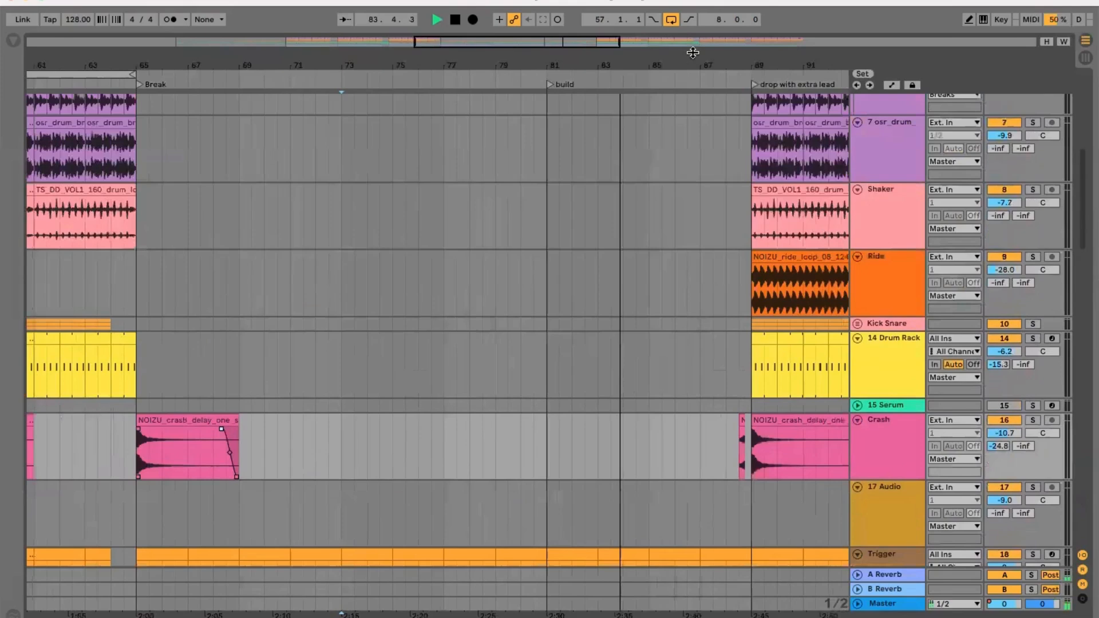
{"action": "left_click_drag", "start_coordinate": [675, 65], "coordinate": [546, 65]}
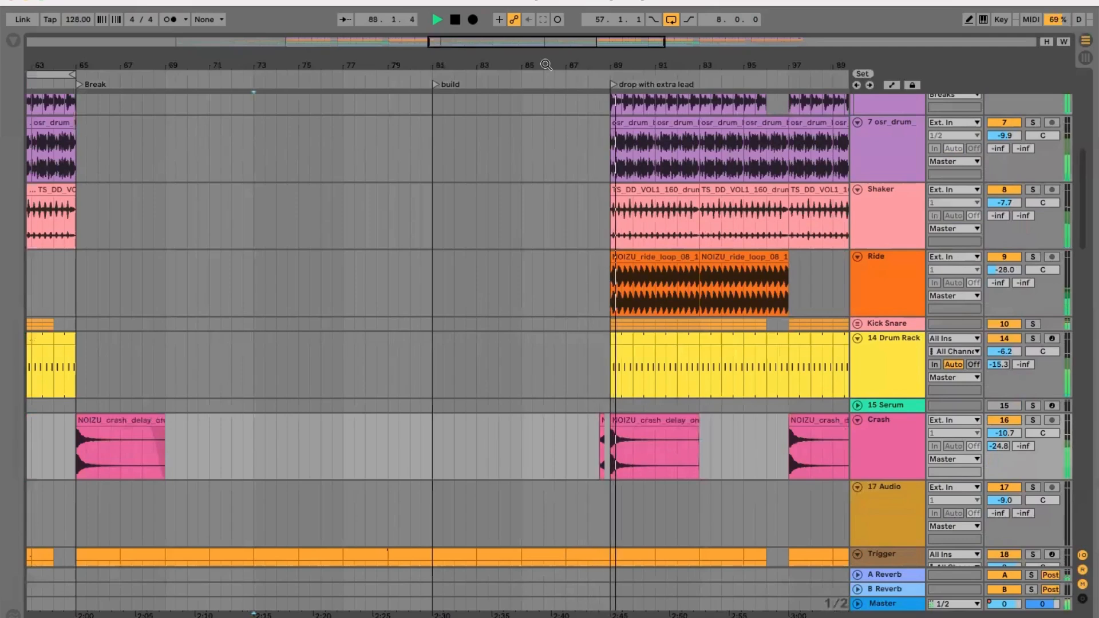
{"action": "scroll", "coordinate": [538, 319], "scroll_direction": "down", "scroll_amount": 5}
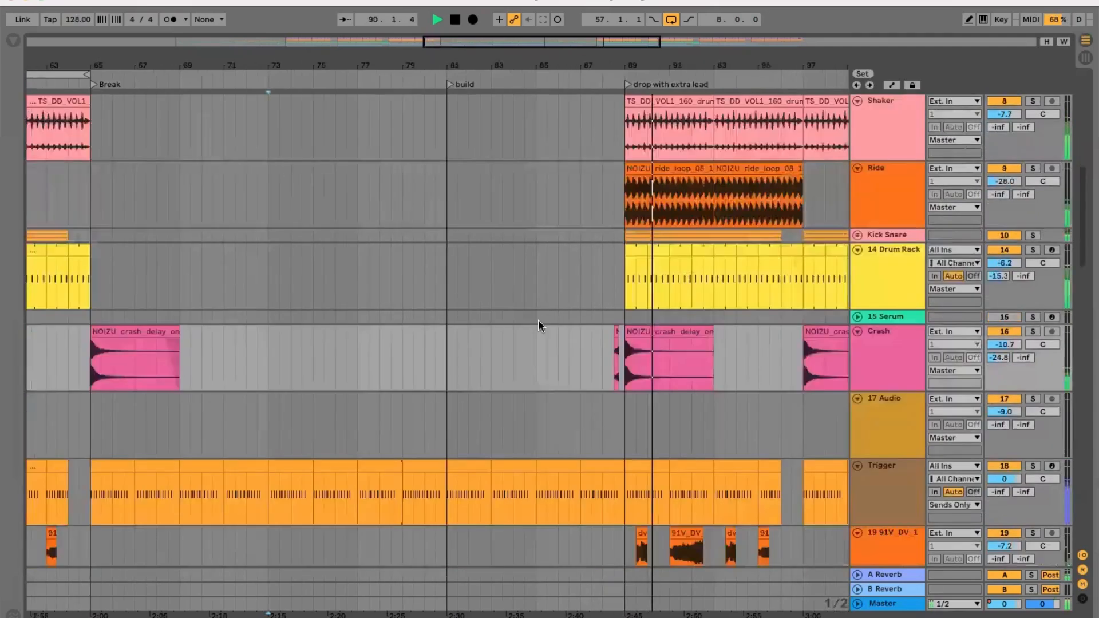
{"action": "scroll", "coordinate": [538, 320], "scroll_direction": "down", "scroll_amount": 1}
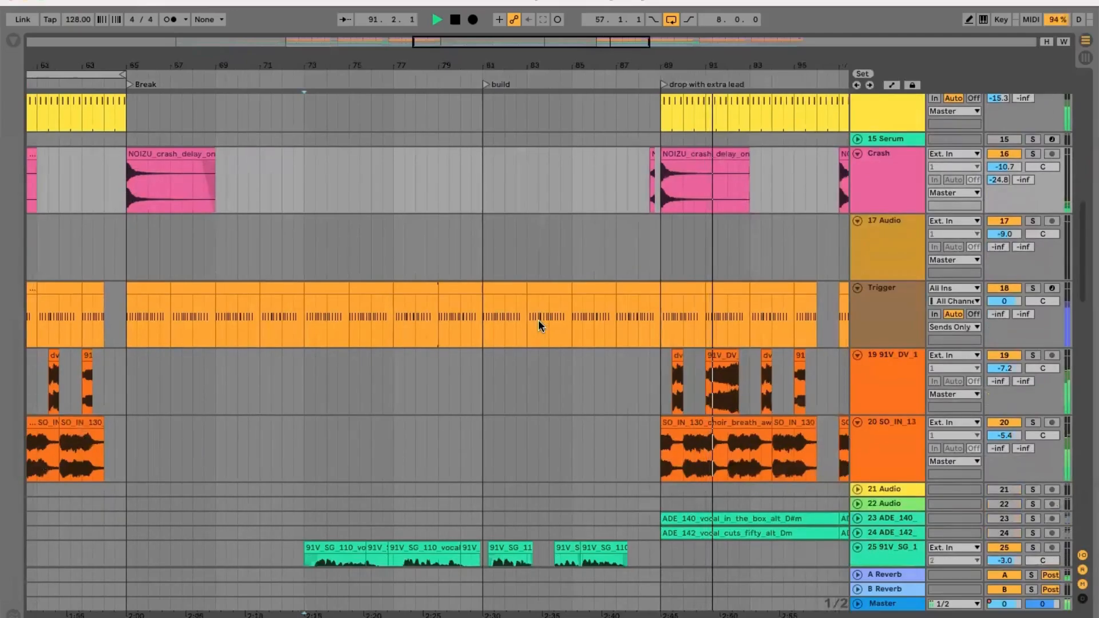